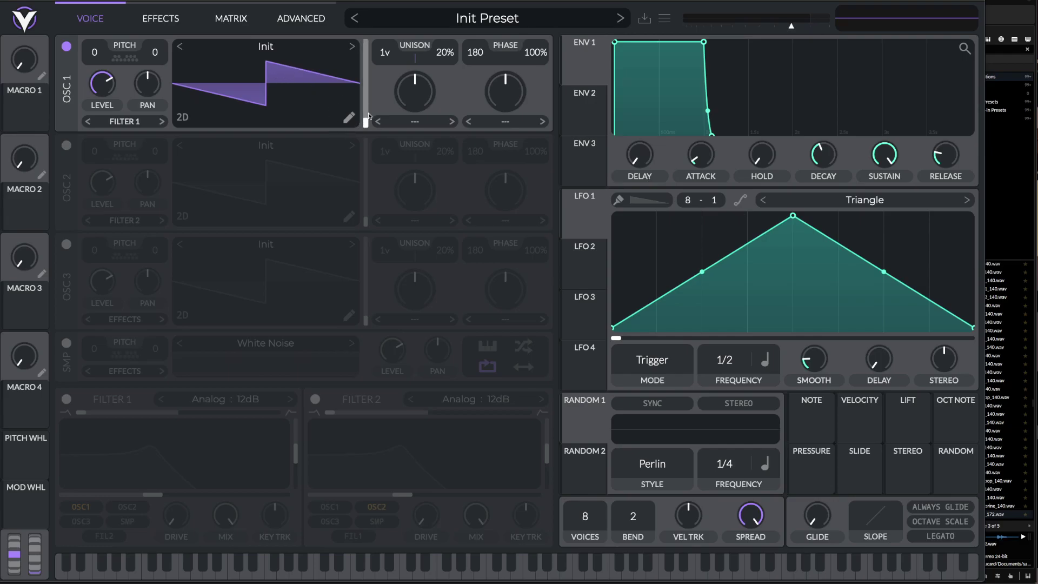
Set oscillator 1 to 2 unison voices with 0% phase randomization and turn its stereo unison fully down
{"action": "scroll", "coordinate": [389, 51], "scroll_direction": "up", "scroll_amount": 1}
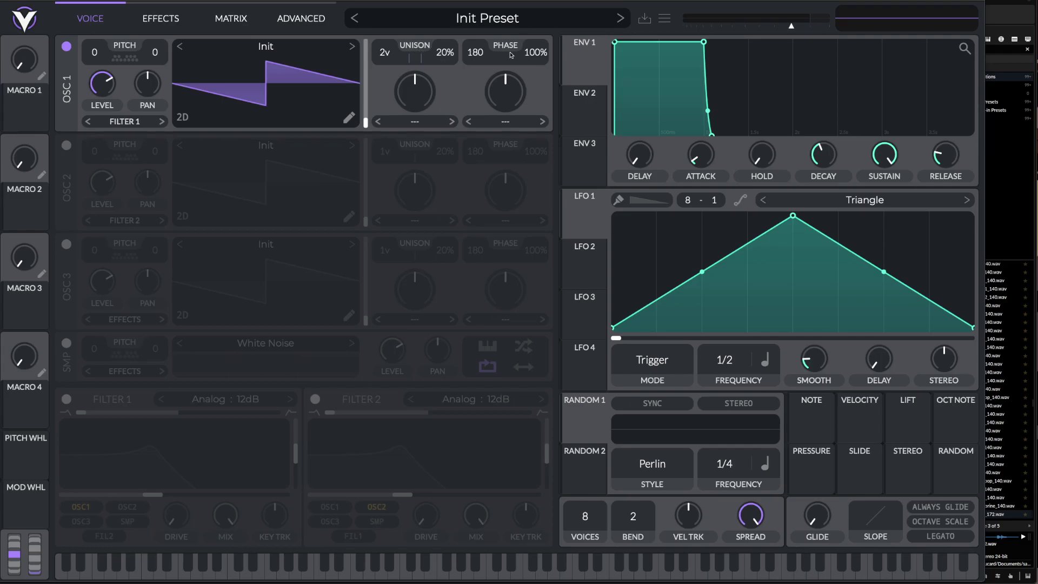
{"action": "left_click_drag", "start_coordinate": [533, 55], "coordinate": [508, 538]}
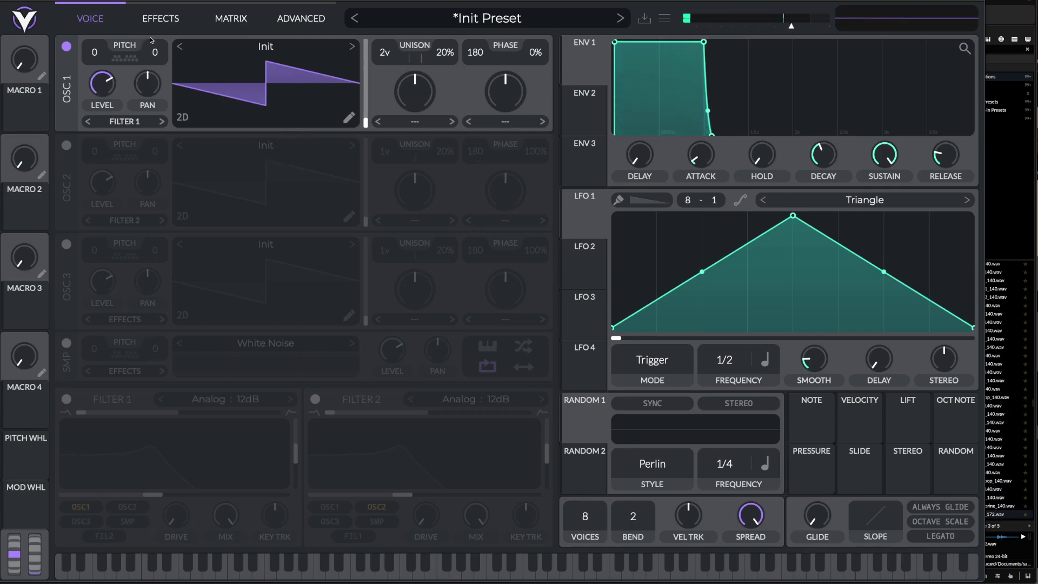
{"action": "left_click", "coordinate": [287, 25]}
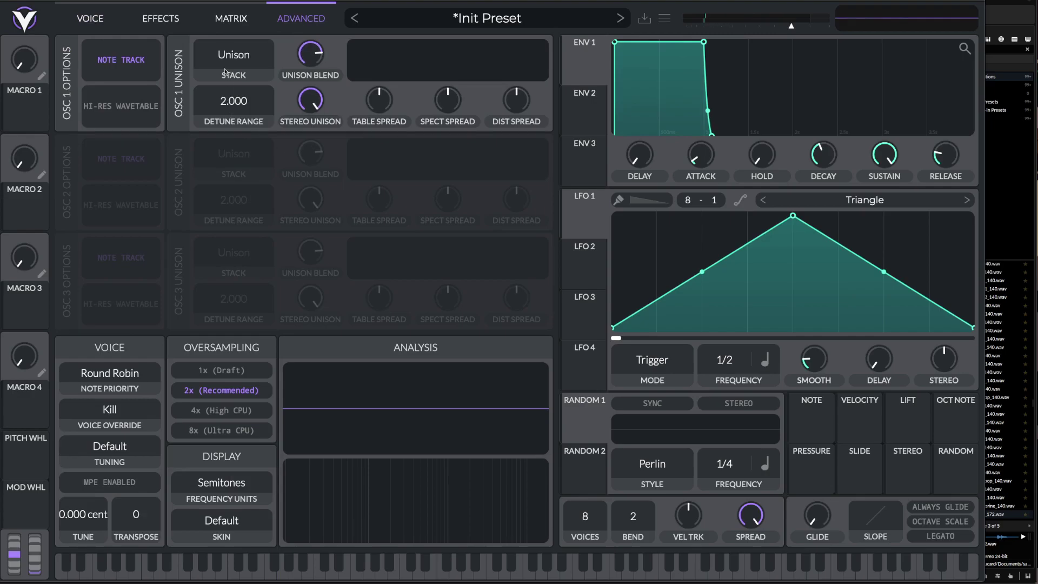
{"action": "left_click_drag", "start_coordinate": [310, 100], "coordinate": [310, 130]}
Turn the voice spread fully down, set the pitch bend range to 23, and test the pitch wheel
{"action": "left_click_drag", "start_coordinate": [751, 514], "coordinate": [751, 563]}
{"action": "left_click_drag", "start_coordinate": [15, 558], "coordinate": [21, 516]}
{"action": "left_click_drag", "start_coordinate": [634, 517], "coordinate": [650, 354]}
{"action": "mouse_move", "coordinate": [14, 552]}
{"action": "left_mouse_down"}
{"action": "mouse_move", "coordinate": [18, 514]}
{"action": "mouse_move", "coordinate": [15, 544]}
{"action": "left_mouse_up"}
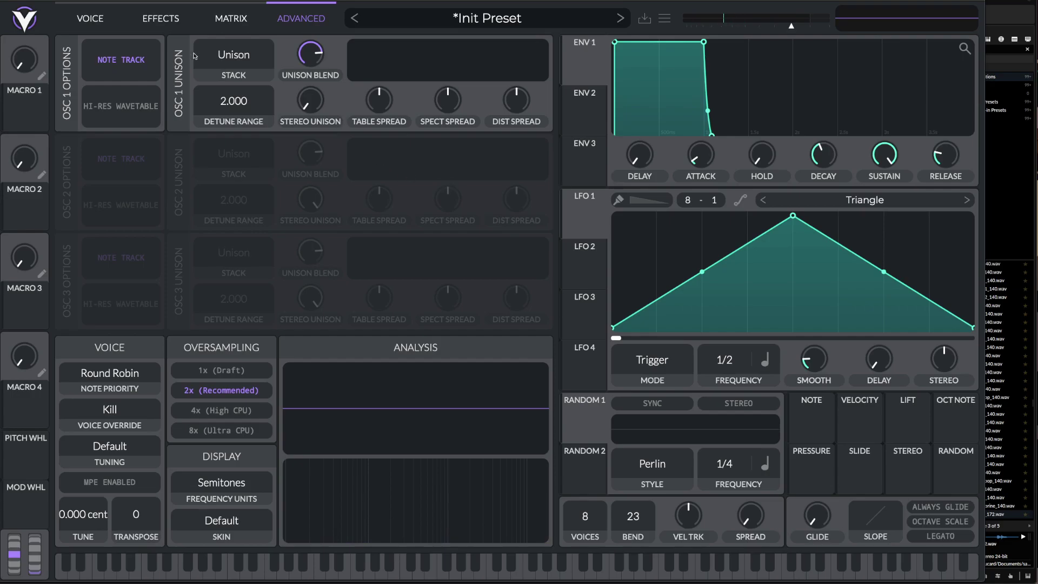
In oscillator 1's wavetable editor, set Grid Y to 0 and draw a rough waveform falling to a mid-cycle low and rising again
{"action": "left_click", "coordinate": [85, 24]}
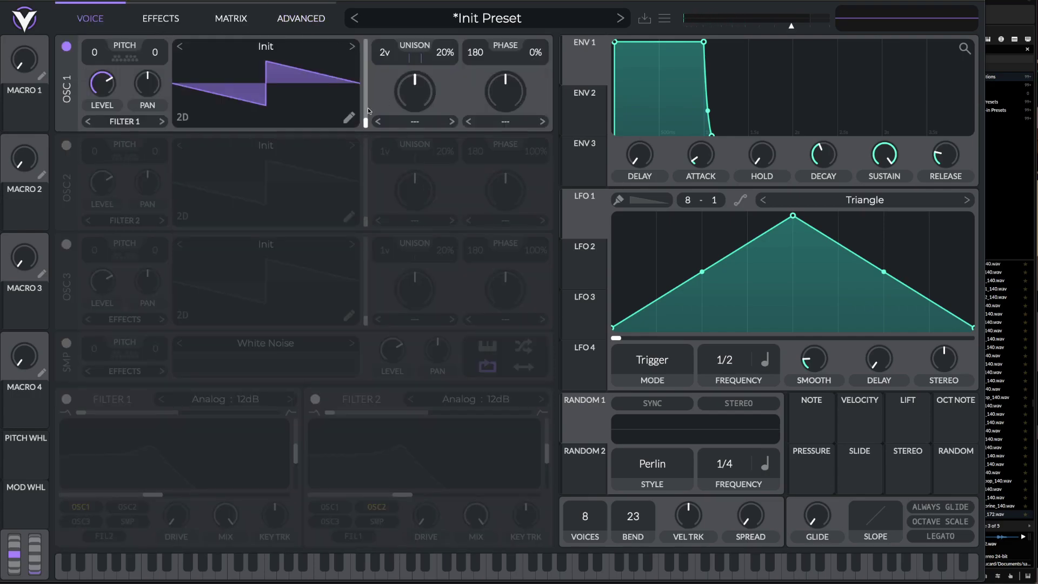
{"action": "left_click", "coordinate": [349, 118]}
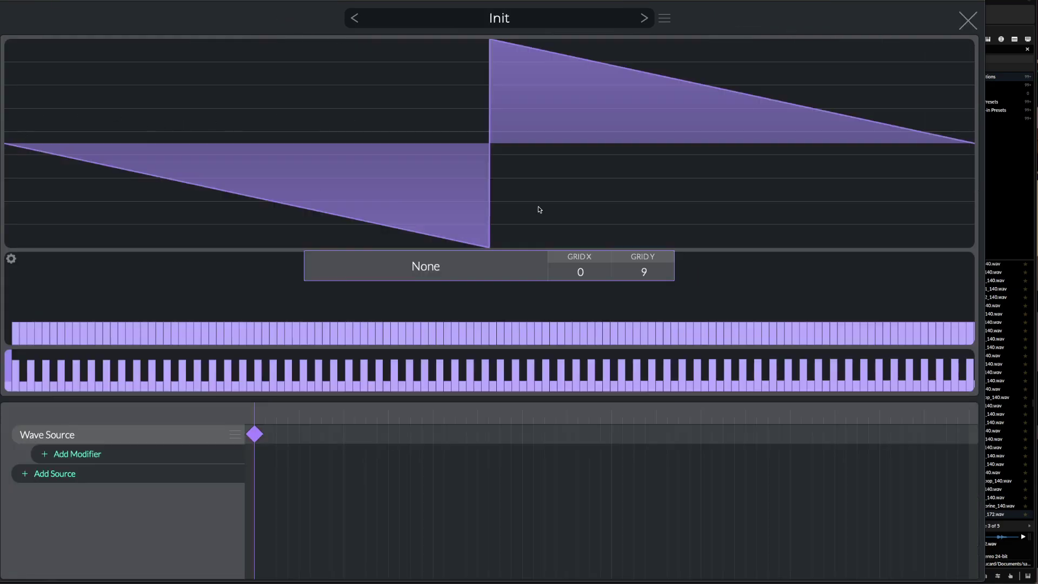
{"action": "left_click_drag", "start_coordinate": [632, 270], "coordinate": [642, 287]}
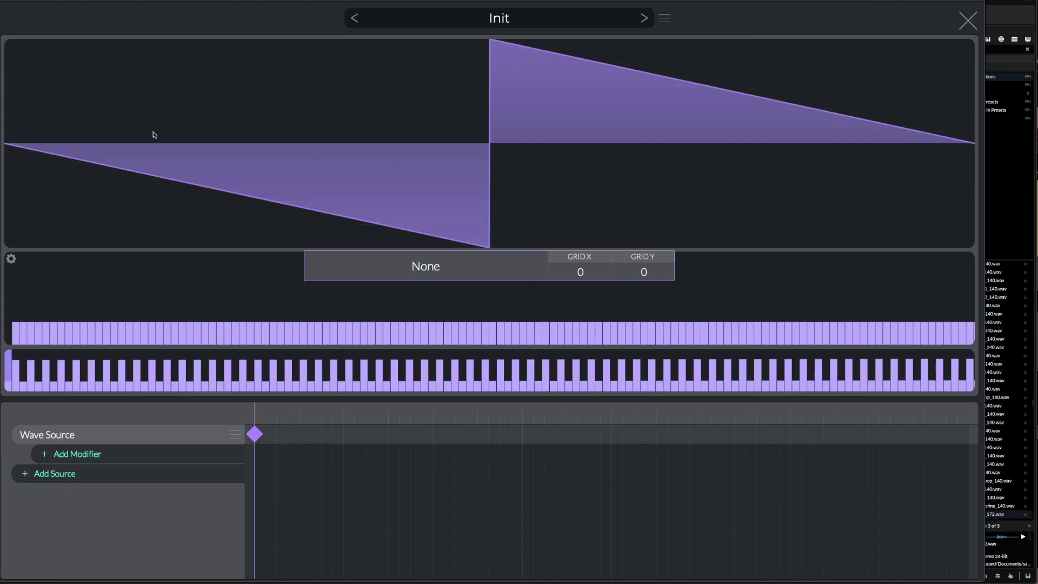
{"action": "mouse_move", "coordinate": [10, 43]}
{"action": "left_mouse_down"}
{"action": "mouse_move", "coordinate": [204, 131]}
{"action": "mouse_move", "coordinate": [268, 173]}
{"action": "mouse_move", "coordinate": [441, 216]}
{"action": "mouse_move", "coordinate": [483, 248]}
{"action": "mouse_move", "coordinate": [513, 200]}
{"action": "mouse_move", "coordinate": [627, 129]}
{"action": "mouse_move", "coordinate": [955, 68]}
{"action": "mouse_move", "coordinate": [976, 31]}
{"action": "left_mouse_up"}
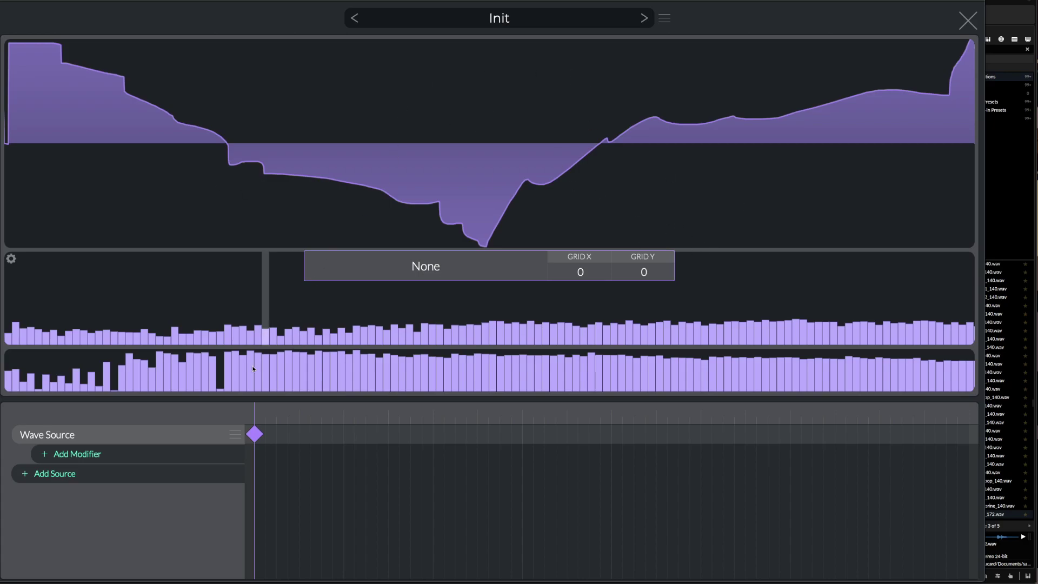
Add a wave source keyframe at the timeline's end and draw a roughly inverted waveform that peaks mid-cycle
{"action": "left_click_drag", "start_coordinate": [961, 437], "coordinate": [977, 439]}
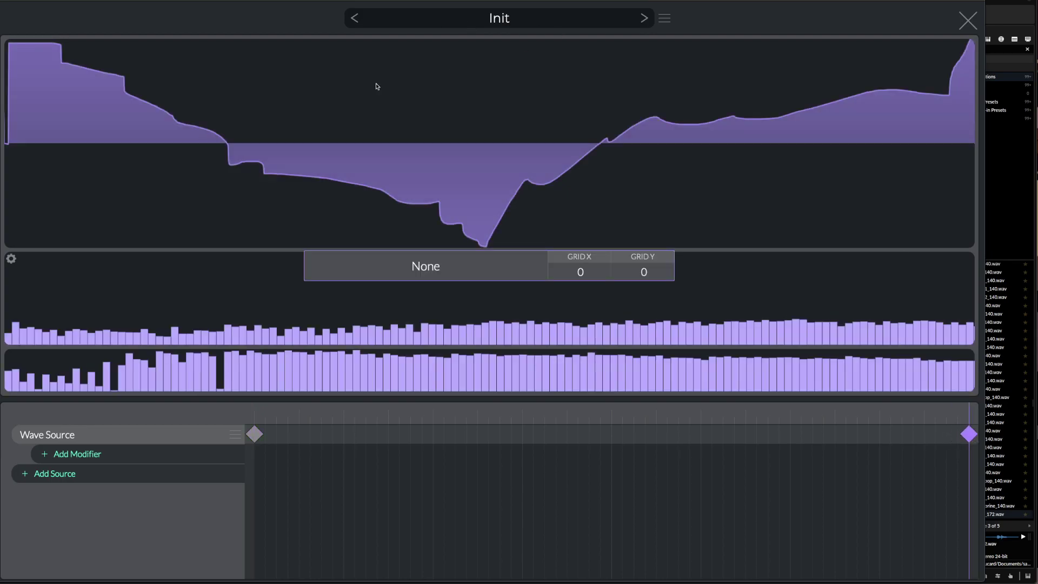
{"action": "mouse_move", "coordinate": [7, 247]}
{"action": "left_mouse_down"}
{"action": "mouse_move", "coordinate": [119, 79]}
{"action": "mouse_move", "coordinate": [224, 144]}
{"action": "mouse_move", "coordinate": [436, 91]}
{"action": "mouse_move", "coordinate": [494, 39]}
{"action": "mouse_move", "coordinate": [743, 186]}
{"action": "mouse_move", "coordinate": [970, 250]}
{"action": "left_mouse_up"}
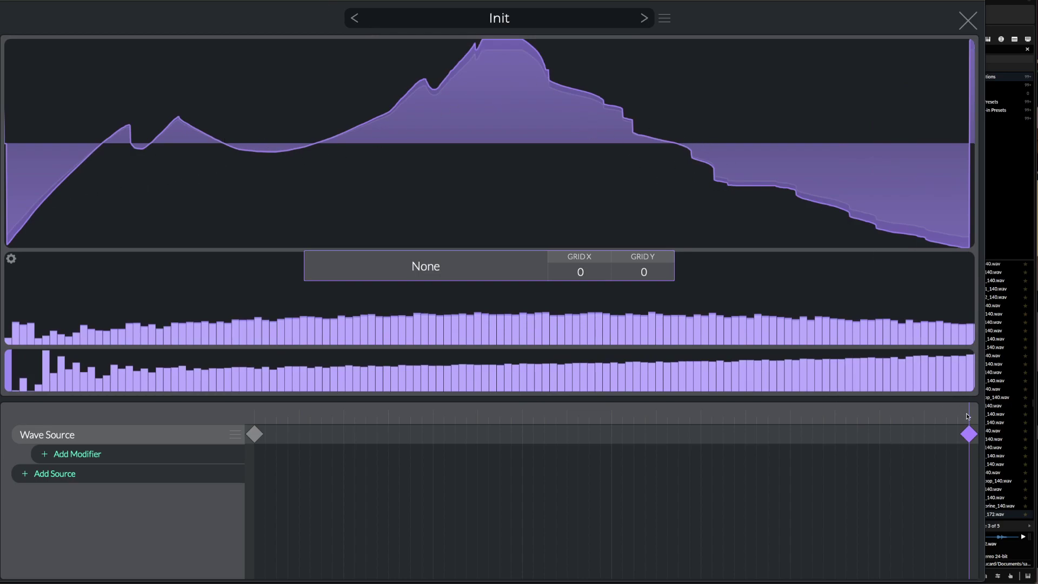
{"action": "mouse_move", "coordinate": [971, 417]}
{"action": "left_mouse_down"}
{"action": "mouse_move", "coordinate": [921, 401]}
{"action": "mouse_move", "coordinate": [600, 368]}
{"action": "mouse_move", "coordinate": [280, 335]}
{"action": "mouse_move", "coordinate": [246, 341]}
{"action": "mouse_move", "coordinate": [554, 328]}
{"action": "mouse_move", "coordinate": [998, 358]}
{"action": "left_mouse_up"}
{"action": "left_click", "coordinate": [167, 453]}
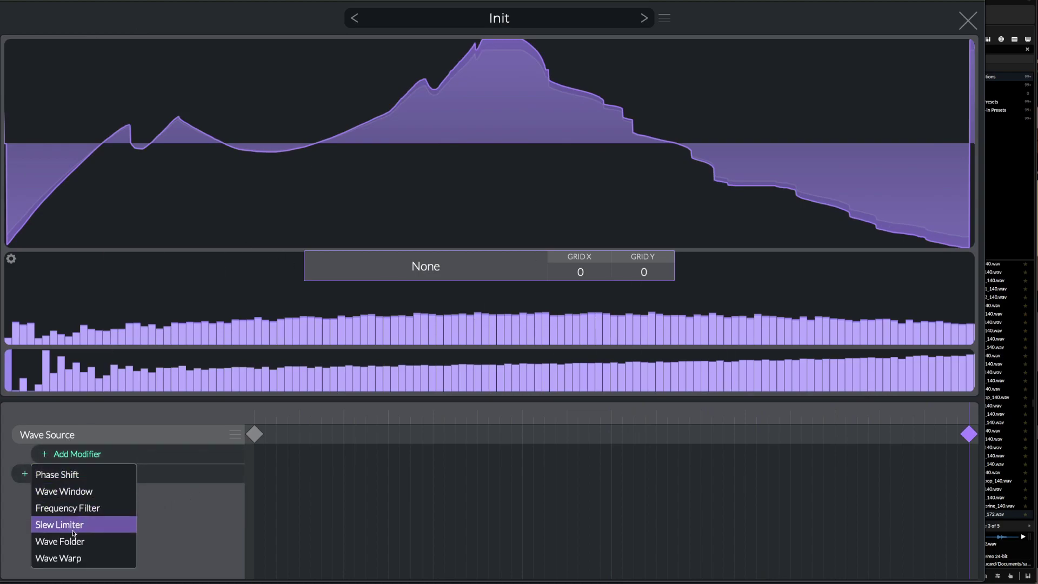
{"action": "left_click", "coordinate": [9, 505]}
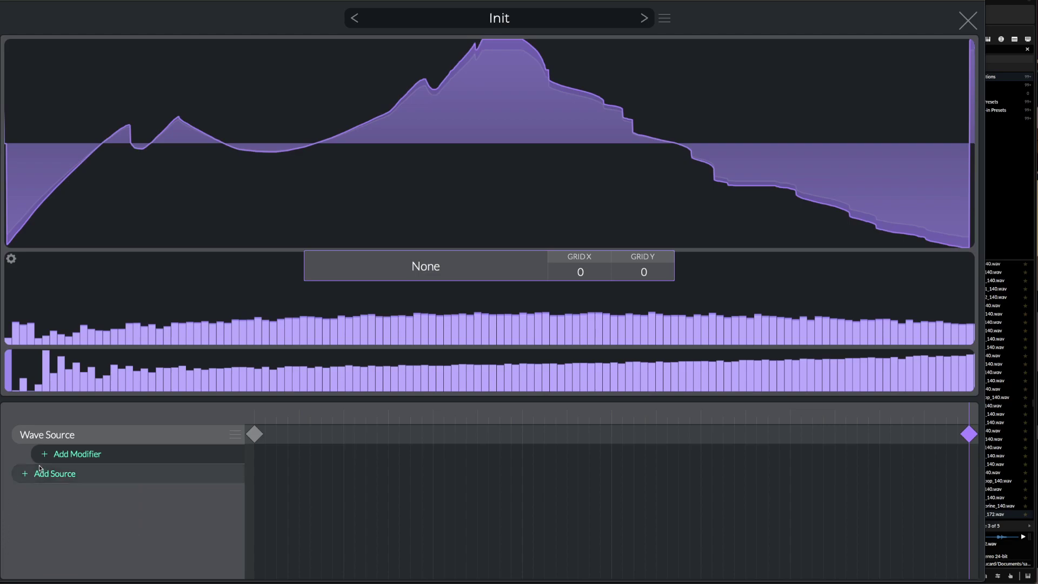
{"action": "left_click", "coordinate": [24, 473]}
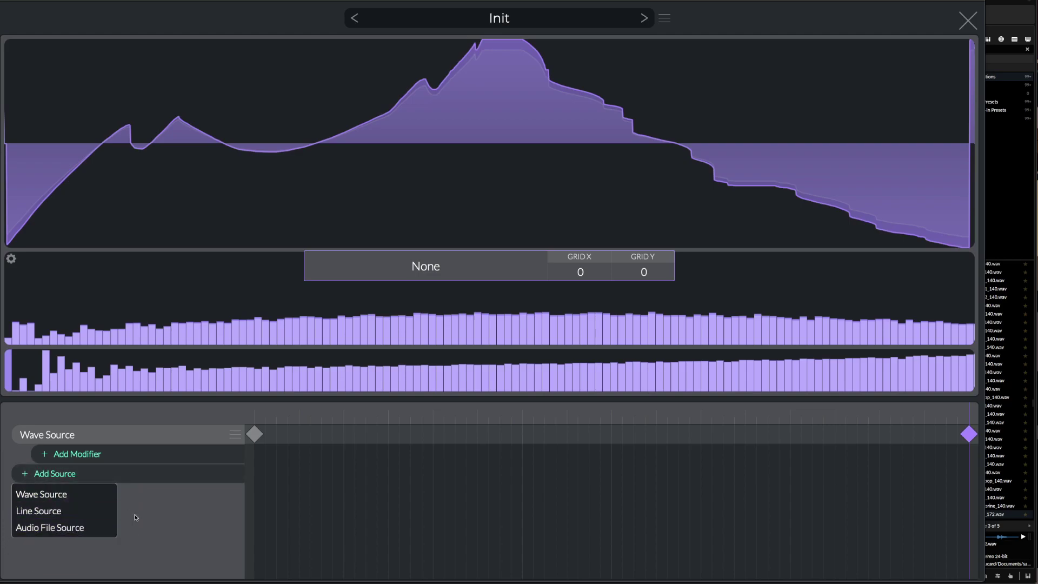
{"action": "left_click", "coordinate": [317, 429]}
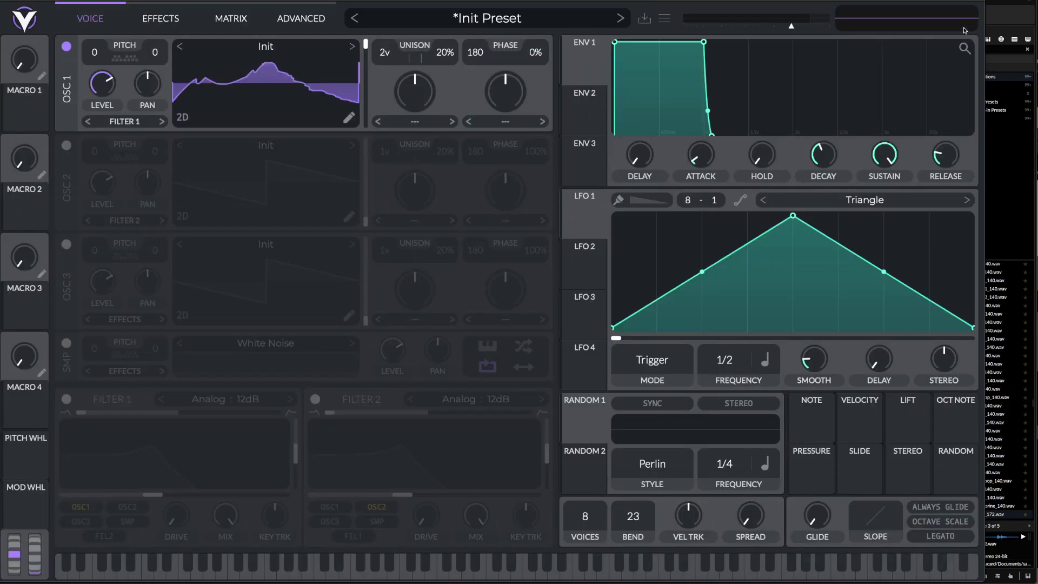
Close the wavetable editor and move oscillator 1's wavetable position to frame 0
{"action": "left_click", "coordinate": [968, 20]}
{"action": "left_click_drag", "start_coordinate": [368, 49], "coordinate": [352, 274]}
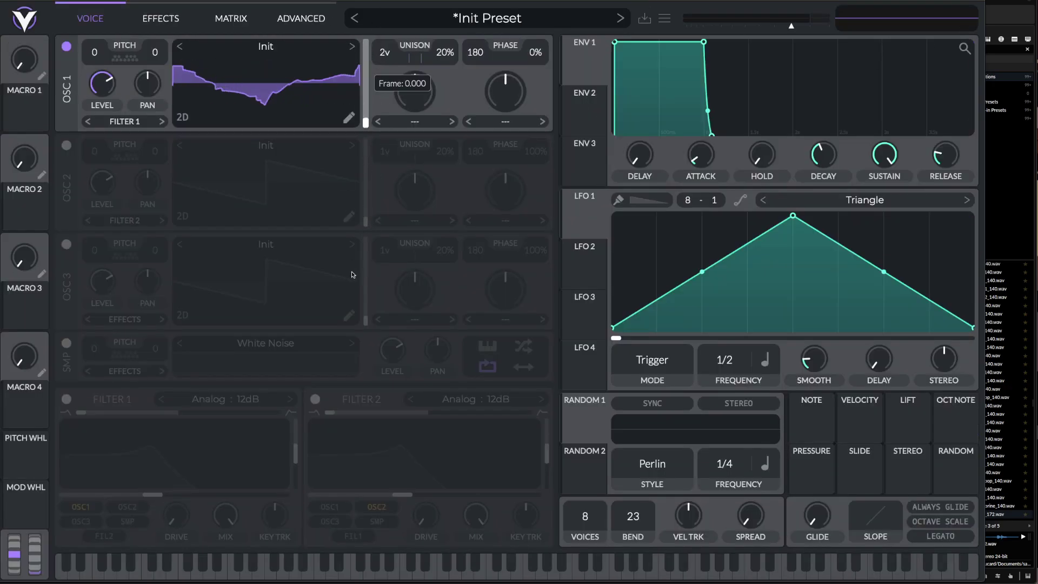
Try the Vocode and Smear spectral morphs on oscillator 1 with different morph amounts
{"action": "left_click", "coordinate": [416, 121]}
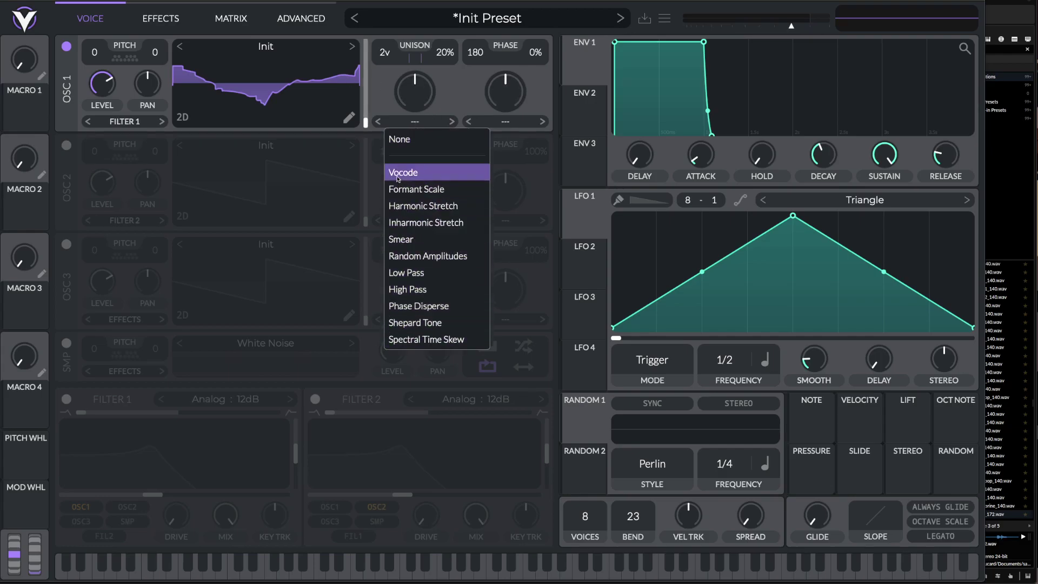
{"action": "left_click", "coordinate": [397, 173]}
{"action": "mouse_move", "coordinate": [413, 94]}
{"action": "left_mouse_down"}
{"action": "mouse_move", "coordinate": [410, 68]}
{"action": "mouse_move", "coordinate": [400, 102]}
{"action": "left_mouse_up"}
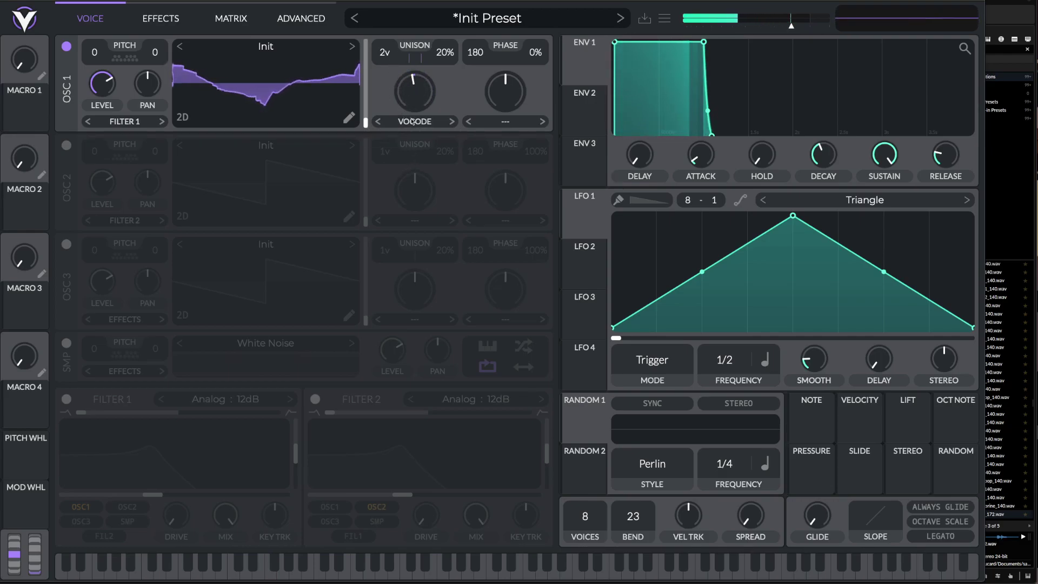
{"action": "left_click", "coordinate": [413, 121]}
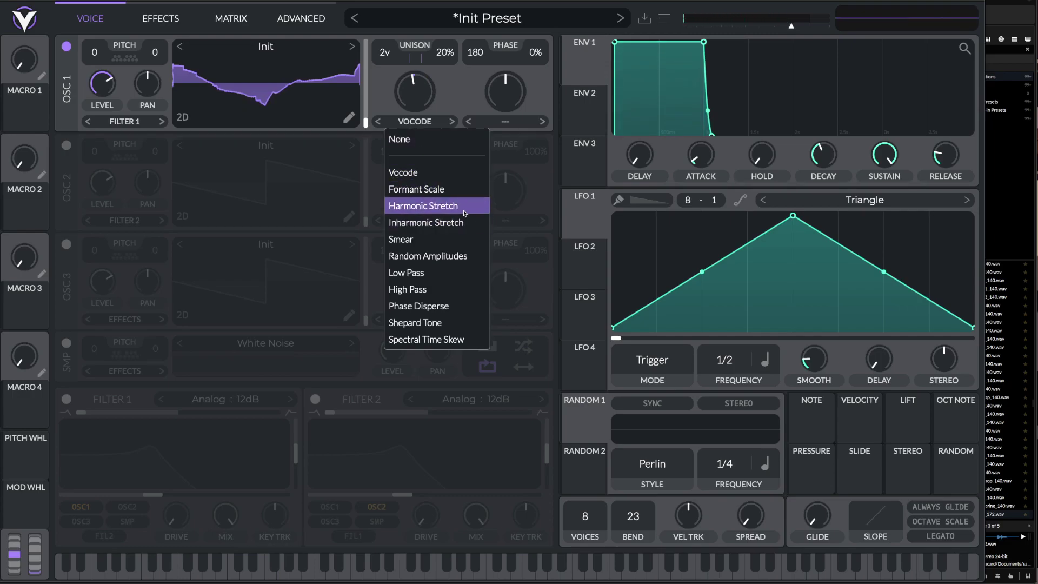
{"action": "left_click", "coordinate": [413, 239]}
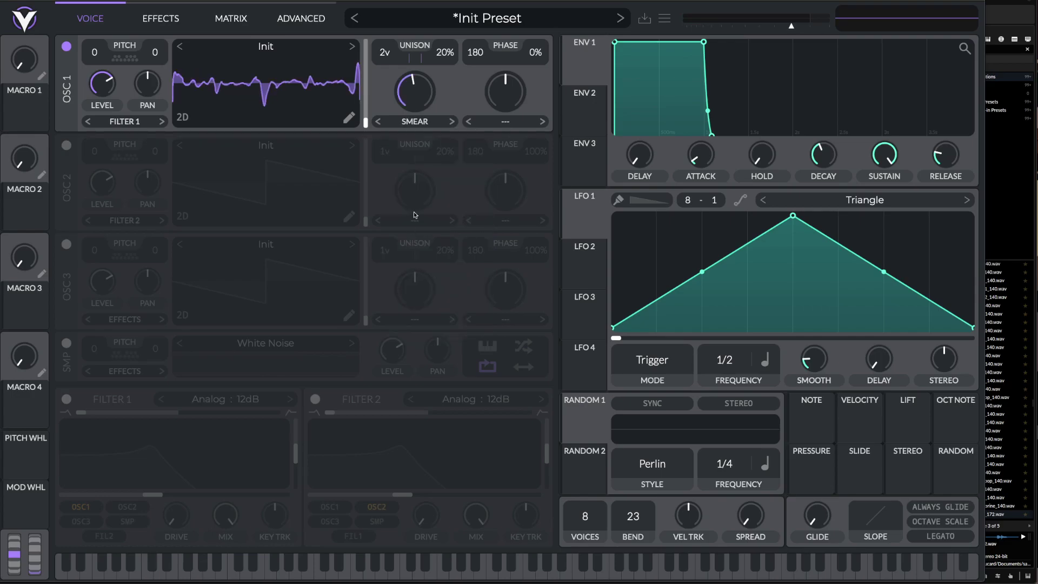
{"action": "mouse_move", "coordinate": [414, 176]}
{"action": "left_mouse_down"}
{"action": "mouse_move", "coordinate": [414, 81]}
{"action": "mouse_move", "coordinate": [417, 255]}
{"action": "mouse_move", "coordinate": [408, 208]}
{"action": "left_mouse_up"}
Set oscillator 1's spectral morph to Formant Scale and leave its amount centred
{"action": "left_click", "coordinate": [413, 127]}
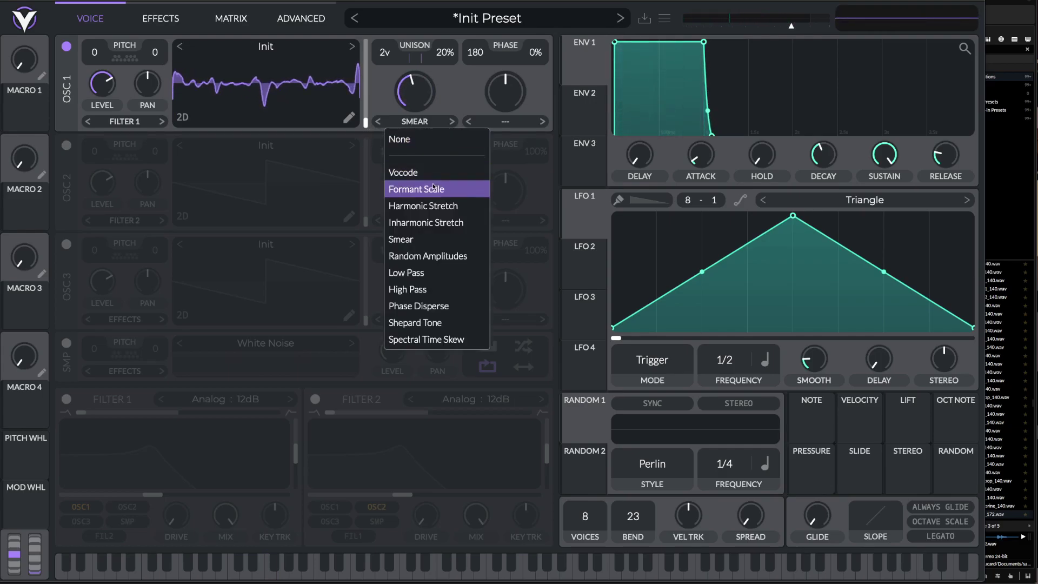
{"action": "left_click", "coordinate": [433, 168]}
{"action": "mouse_move", "coordinate": [421, 101]}
{"action": "left_mouse_down"}
{"action": "mouse_move", "coordinate": [420, 81]}
{"action": "mouse_move", "coordinate": [420, 110]}
{"action": "left_mouse_up"}
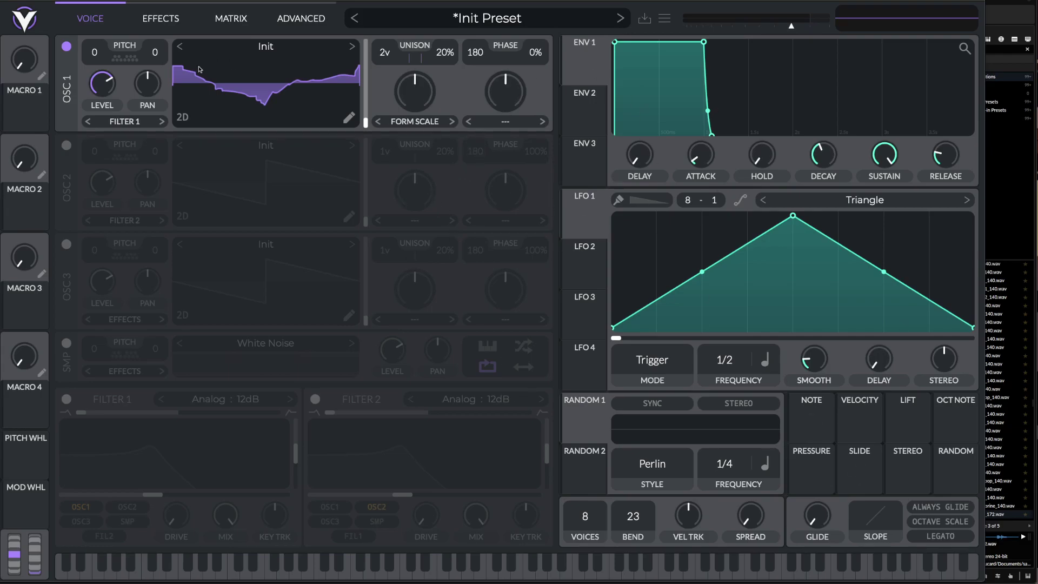
Reshape LFO 1 with a low point near the start and a curved rise to a full-height peak just past the middle
{"action": "left_click_drag", "start_coordinate": [793, 216], "coordinate": [612, 215]}
{"action": "left_click_drag", "start_coordinate": [785, 270], "coordinate": [773, 234]}
{"action": "left_click_drag", "start_coordinate": [620, 217], "coordinate": [656, 300]}
{"action": "double_click", "coordinate": [822, 226]}
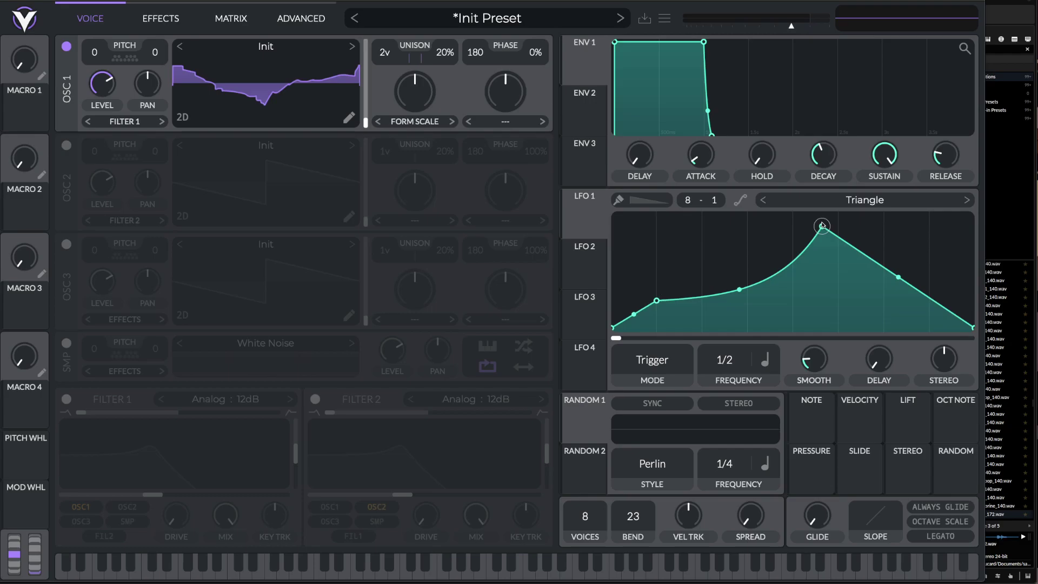
{"action": "left_click_drag", "start_coordinate": [823, 226], "coordinate": [823, 197]}
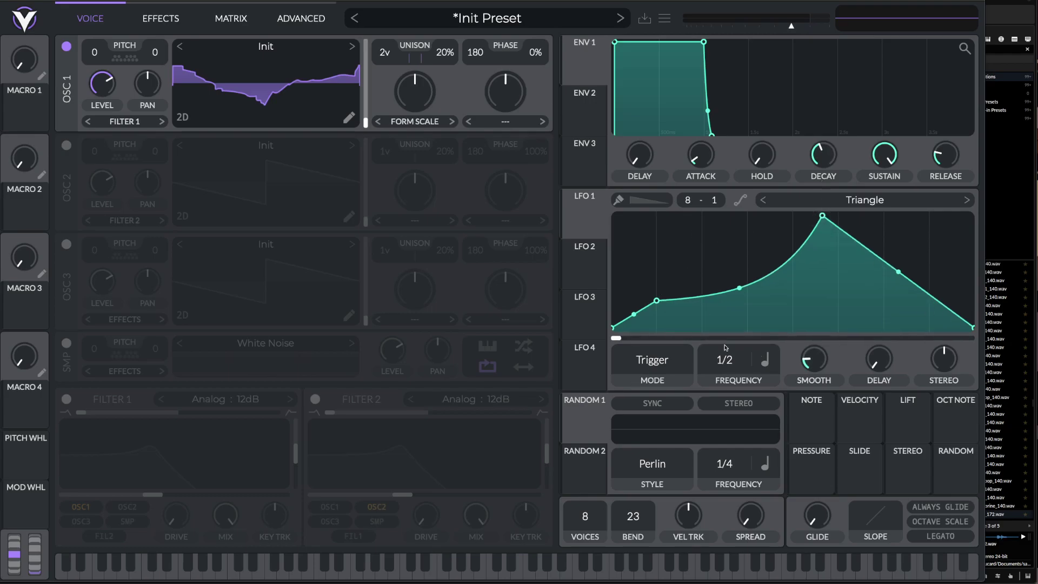
Modulate oscillator 1's wavetable frame and Formant Scale amount with LFO 1, and bow the LFO's falling segment outward
{"action": "left_click", "coordinate": [582, 220]}
{"action": "left_click_drag", "start_coordinate": [584, 221], "coordinate": [324, 84]}
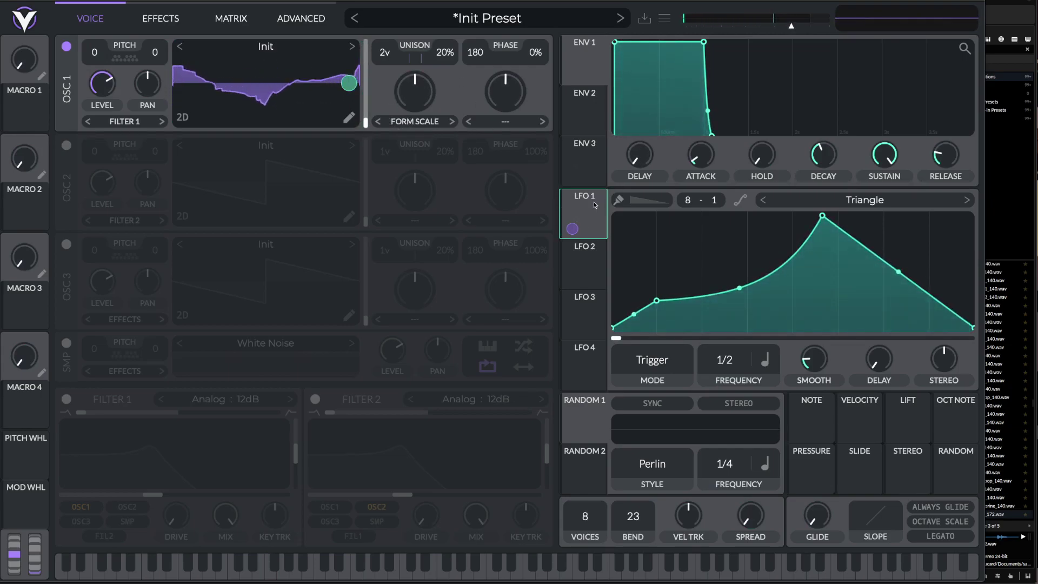
{"action": "left_click_drag", "start_coordinate": [586, 208], "coordinate": [423, 94]}
{"action": "mouse_move", "coordinate": [415, 137]}
{"action": "left_mouse_down"}
{"action": "mouse_move", "coordinate": [415, 167]}
{"action": "mouse_move", "coordinate": [414, 152]}
{"action": "left_mouse_up"}
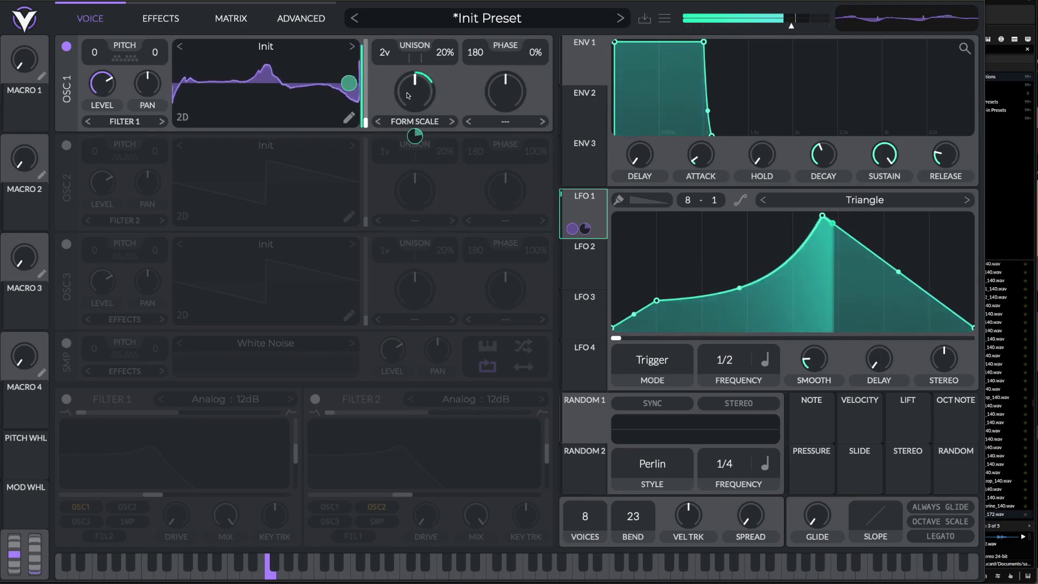
{"action": "left_click_drag", "start_coordinate": [900, 272], "coordinate": [902, 227]}
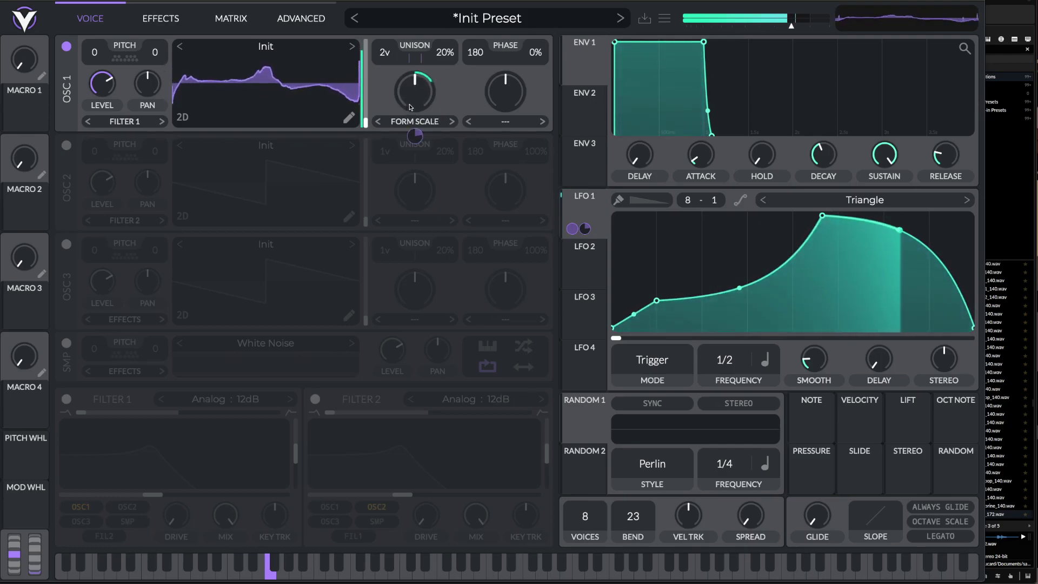
Enable oscillator 2 with its level fully down and set oscillator 1's distortion to FM <- Osc 2 at 0%
{"action": "left_click", "coordinate": [66, 145]}
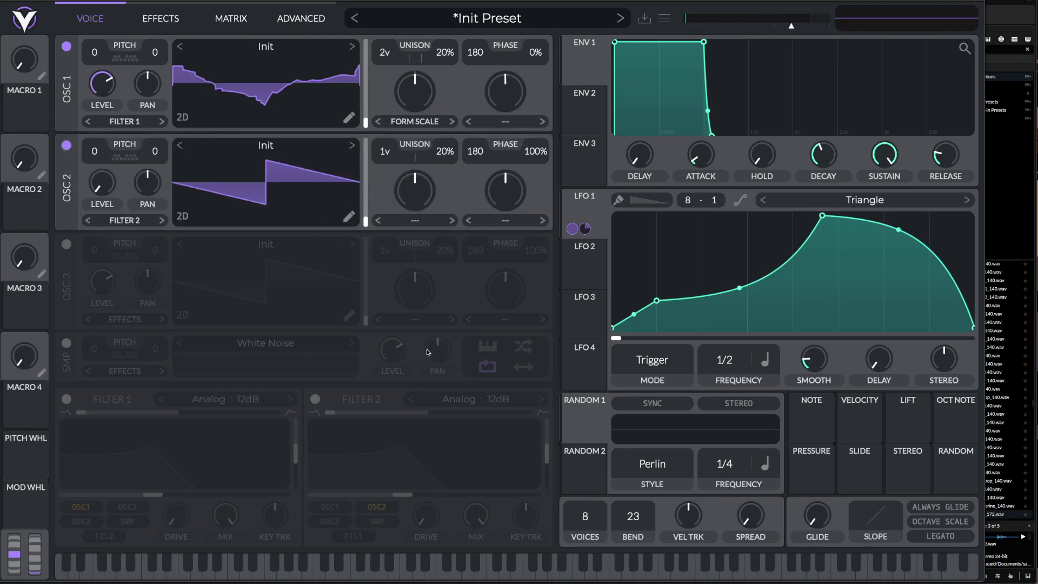
{"action": "left_click", "coordinate": [505, 123]}
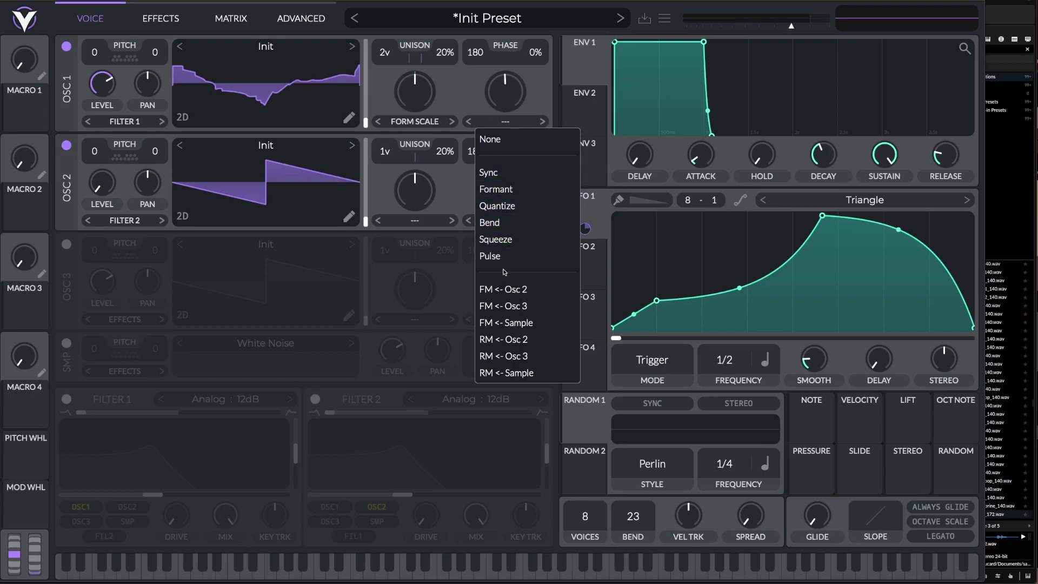
{"action": "left_click", "coordinate": [500, 290]}
{"action": "left_click_drag", "start_coordinate": [503, 100], "coordinate": [497, 265]}
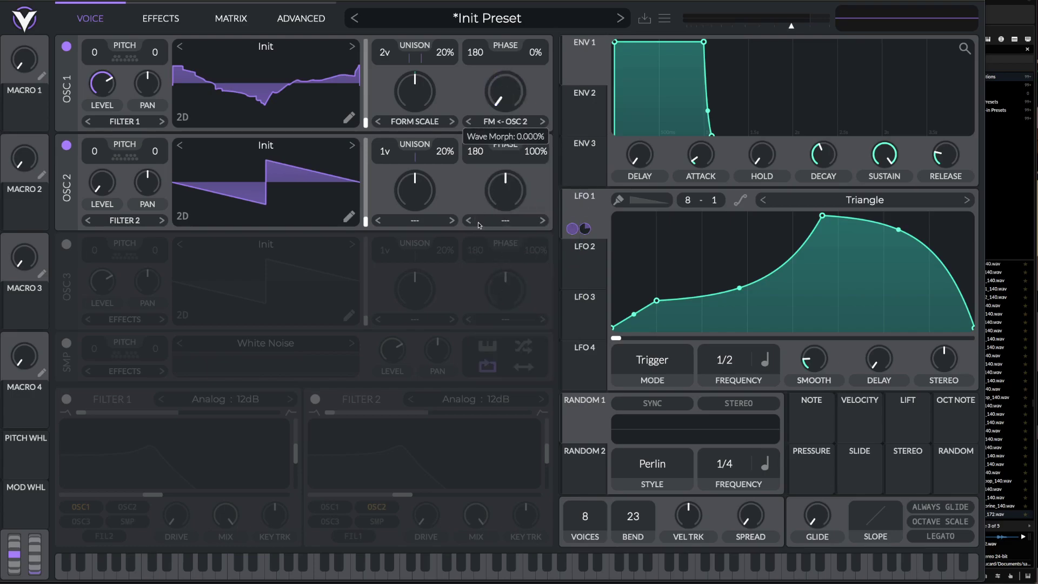
Transpose oscillator 2 up 12 semitones and audition oscillator 1's FM amount, returning it to minimum
{"action": "left_click_drag", "start_coordinate": [480, 211], "coordinate": [491, 231]}
{"action": "left_click_drag", "start_coordinate": [507, 107], "coordinate": [501, 60]}
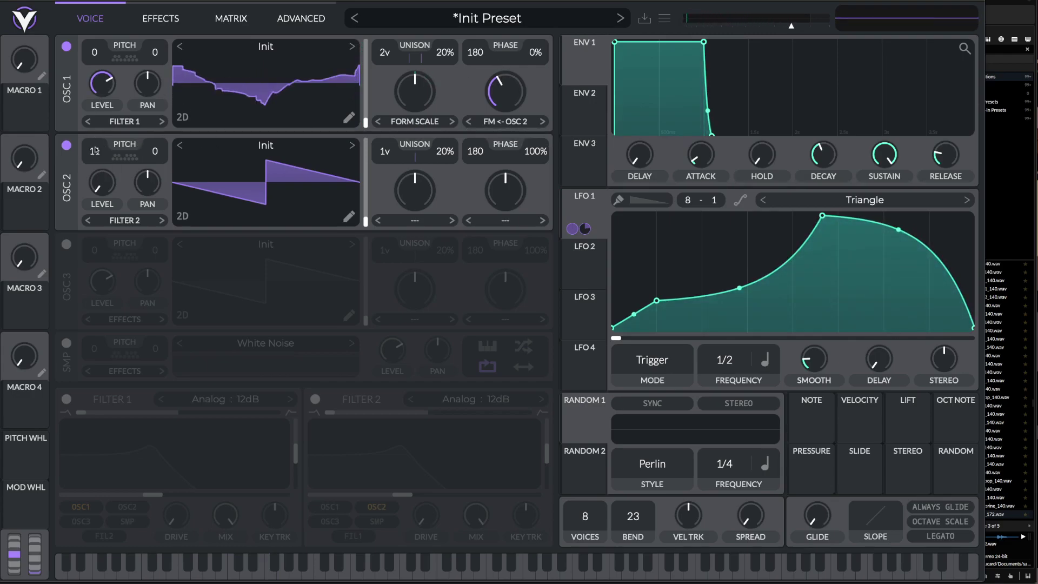
{"action": "mouse_move", "coordinate": [503, 92]}
{"action": "left_mouse_down"}
{"action": "mouse_move", "coordinate": [505, 69]}
{"action": "mouse_move", "coordinate": [503, 85]}
{"action": "left_mouse_up"}
{"action": "left_click_drag", "start_coordinate": [488, 148], "coordinate": [466, 208]}
Modulate oscillator 1's FM amount with LFO 1 and adjust the modulation to a moderate depth
{"action": "left_click_drag", "start_coordinate": [584, 210], "coordinate": [508, 98]}
{"action": "mouse_move", "coordinate": [508, 139]}
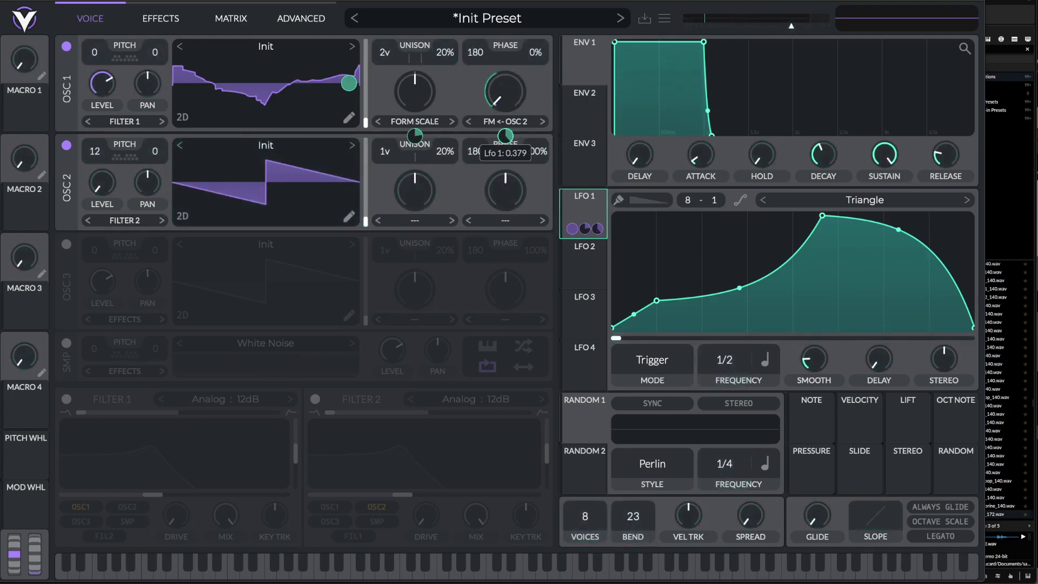
{"action": "left_click_drag", "start_coordinate": [508, 139], "coordinate": [507, 143]}
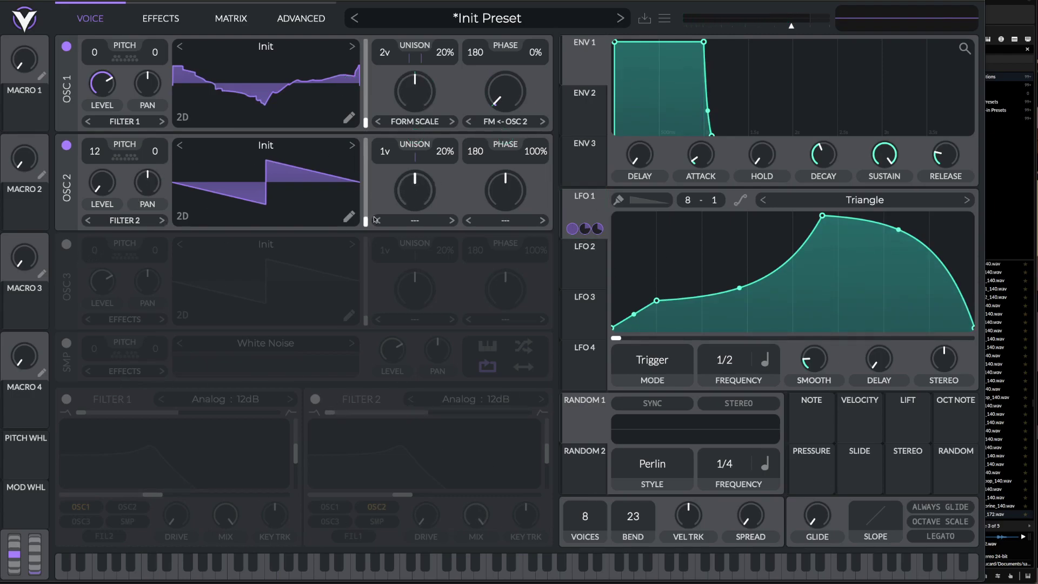
Enable oscillator 3 and load the Basic Shapes wavetable from the favorites
{"action": "left_click", "coordinate": [66, 244]}
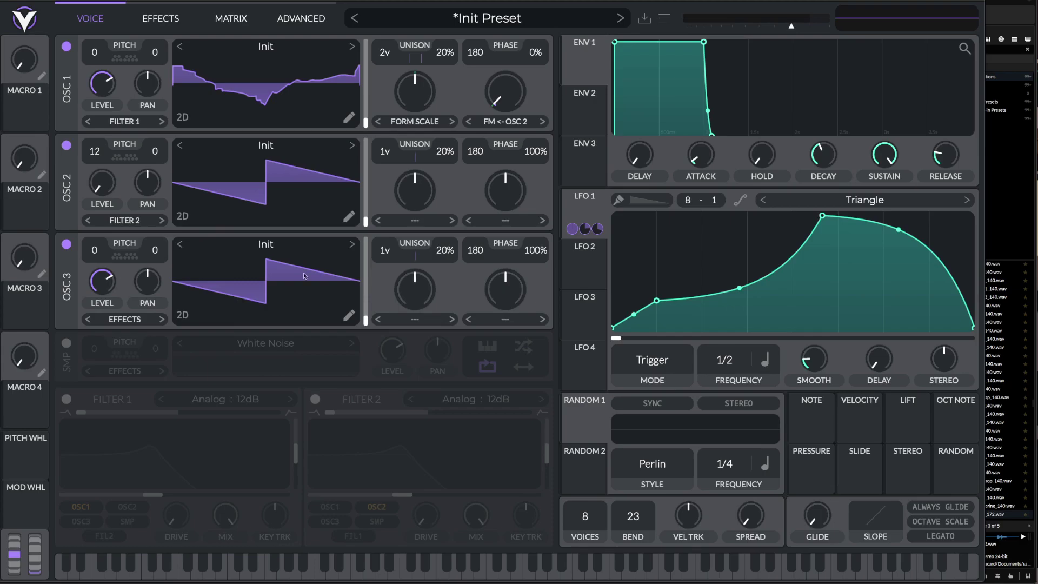
{"action": "left_click", "coordinate": [275, 241]}
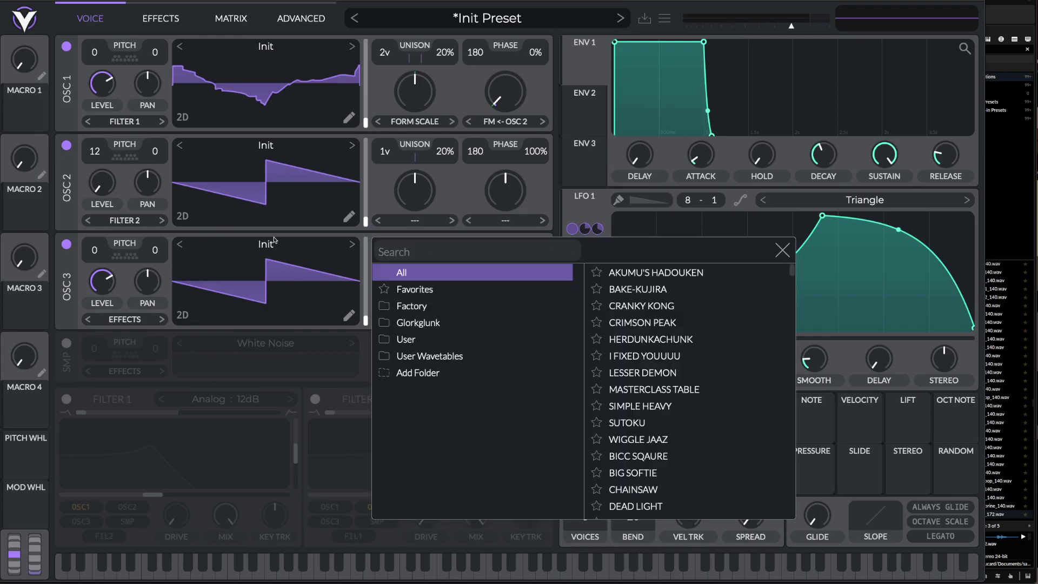
{"action": "left_click", "coordinate": [471, 290]}
{"action": "left_click", "coordinate": [701, 267]}
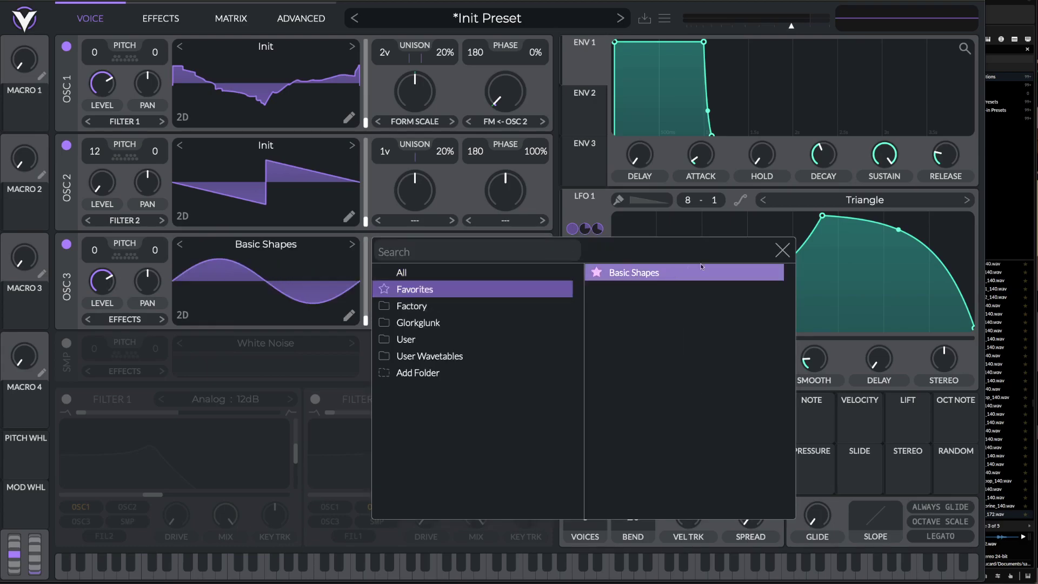
Set oscillator 3 to the triangle frame with its level fully down and its output routed to Direct Out
{"action": "left_click", "coordinate": [782, 250]}
{"action": "left_click_drag", "start_coordinate": [372, 327], "coordinate": [369, 303]}
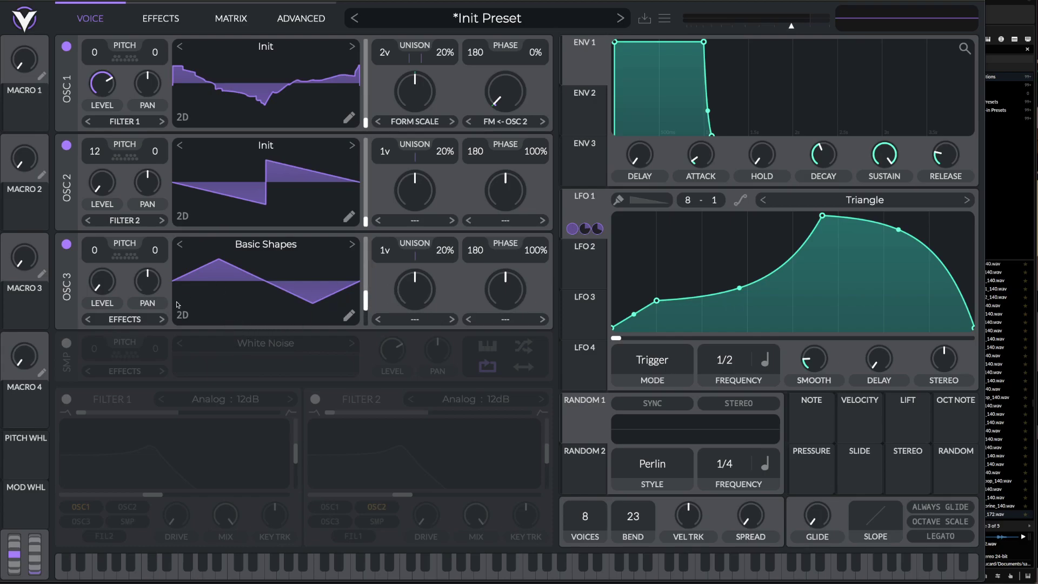
{"action": "left_click", "coordinate": [124, 319]}
{"action": "left_click", "coordinate": [122, 405]}
Enable filter 1, set its blend to the midpoint and choose the Analog : Notch Blend type
{"action": "left_click", "coordinate": [66, 399]}
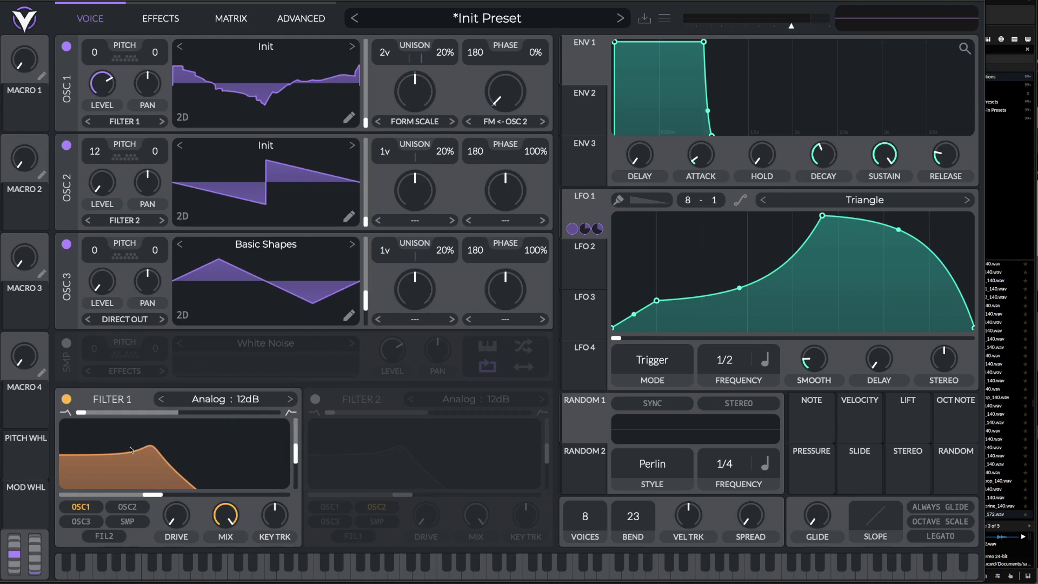
{"action": "left_click_drag", "start_coordinate": [83, 413], "coordinate": [194, 414]}
{"action": "left_click", "coordinate": [227, 401]}
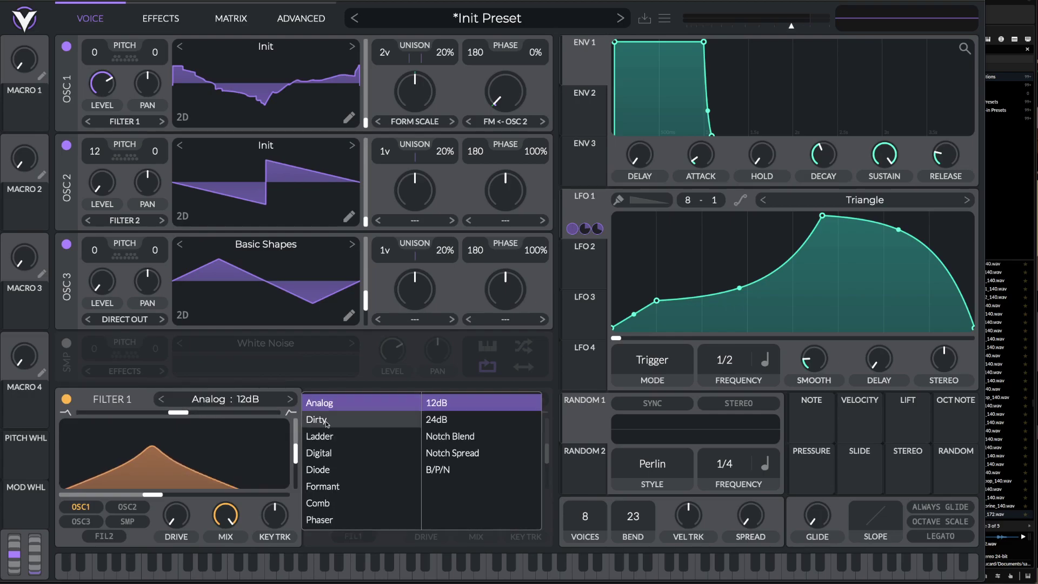
{"action": "left_click", "coordinate": [441, 436]}
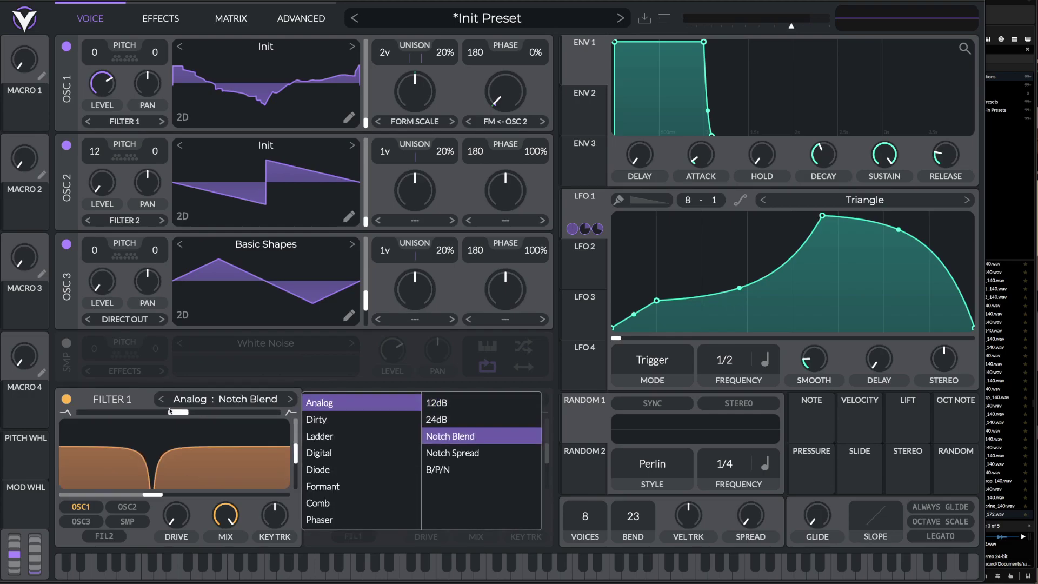
{"action": "left_click", "coordinate": [130, 405]}
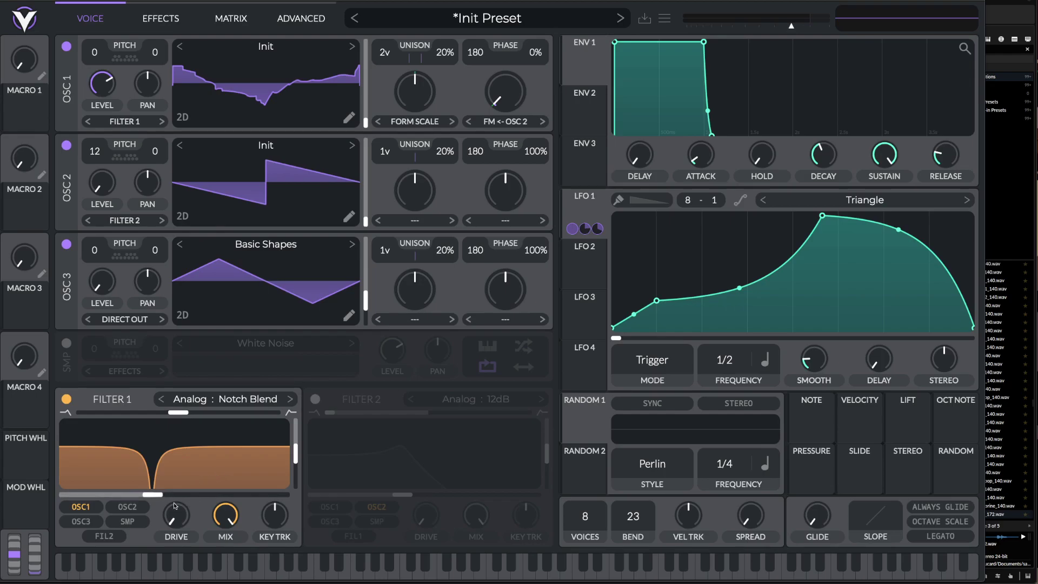
Lower filter 1's cutoff slightly and modulate it with LFO 1 at a depth of about 38.71
{"action": "left_click_drag", "start_coordinate": [153, 494], "coordinate": [128, 494]}
{"action": "left_click_drag", "start_coordinate": [589, 208], "coordinate": [173, 469]}
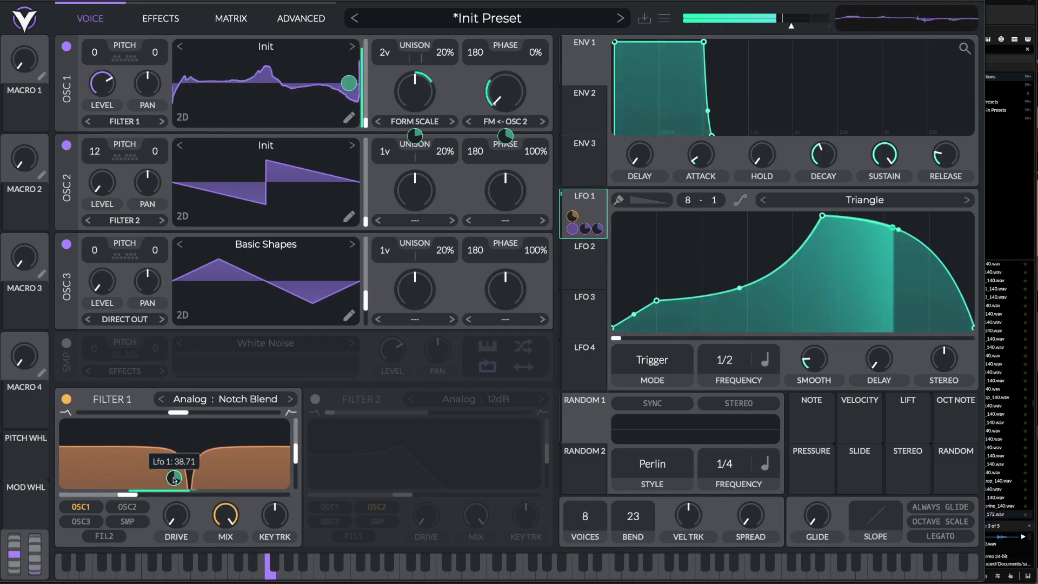
Change filter 1's model to Dirty, keeping the Notch Blend style
{"action": "left_click", "coordinate": [254, 399]}
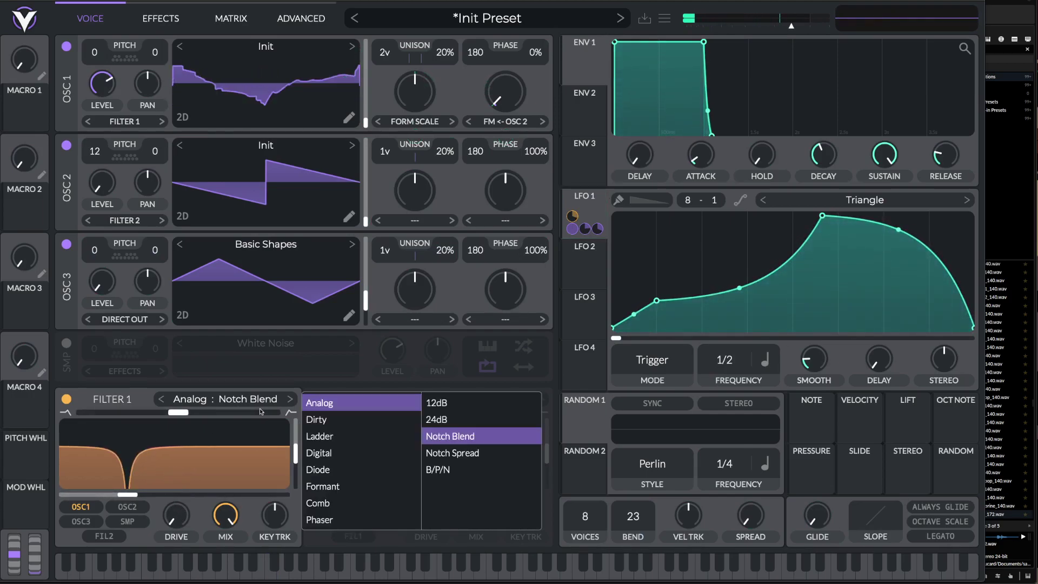
{"action": "left_click", "coordinate": [324, 420]}
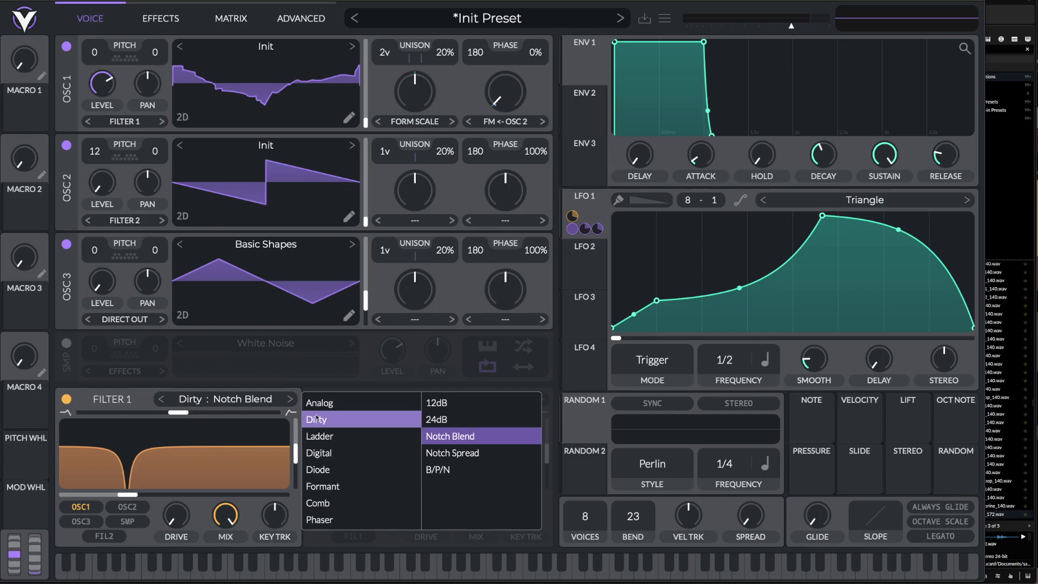
{"action": "left_click", "coordinate": [143, 398]}
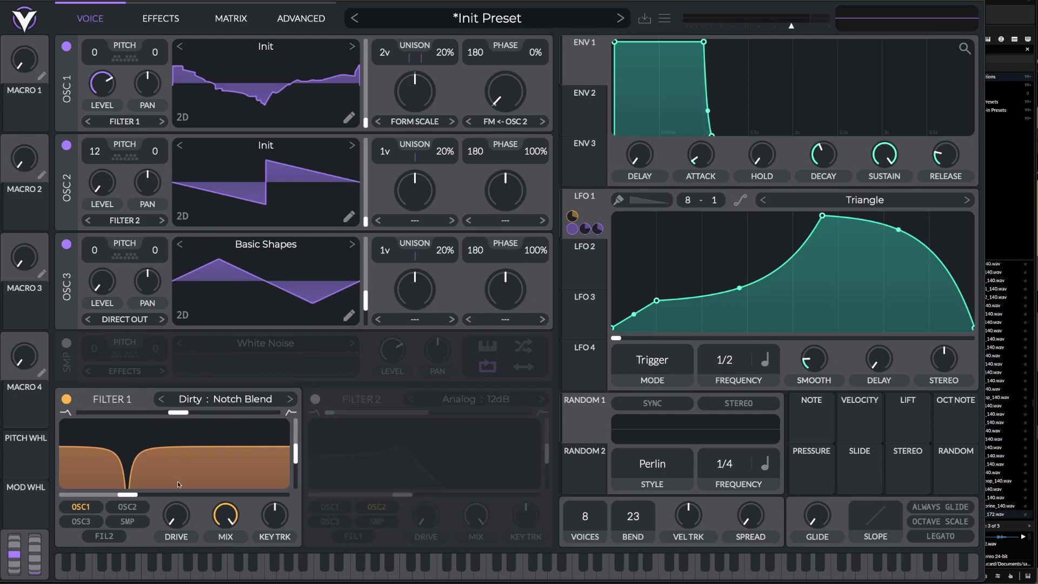
Raise filter 1's drive and set its resonance slightly below the middle, with the blend centred
{"action": "left_click_drag", "start_coordinate": [175, 513], "coordinate": [178, 475]}
{"action": "left_click_drag", "start_coordinate": [295, 454], "coordinate": [295, 528]}
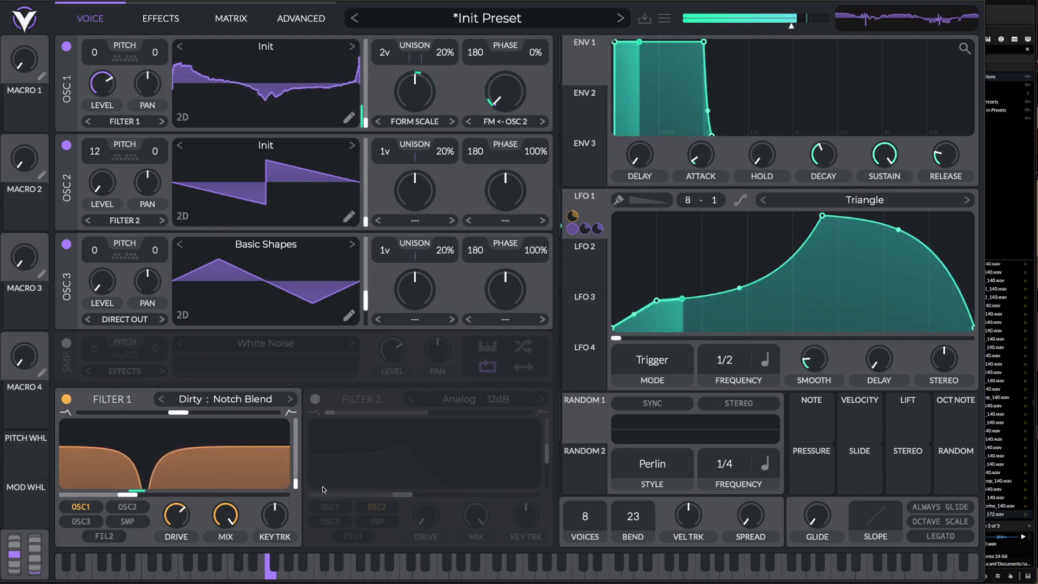
{"action": "left_click_drag", "start_coordinate": [296, 484], "coordinate": [295, 465]}
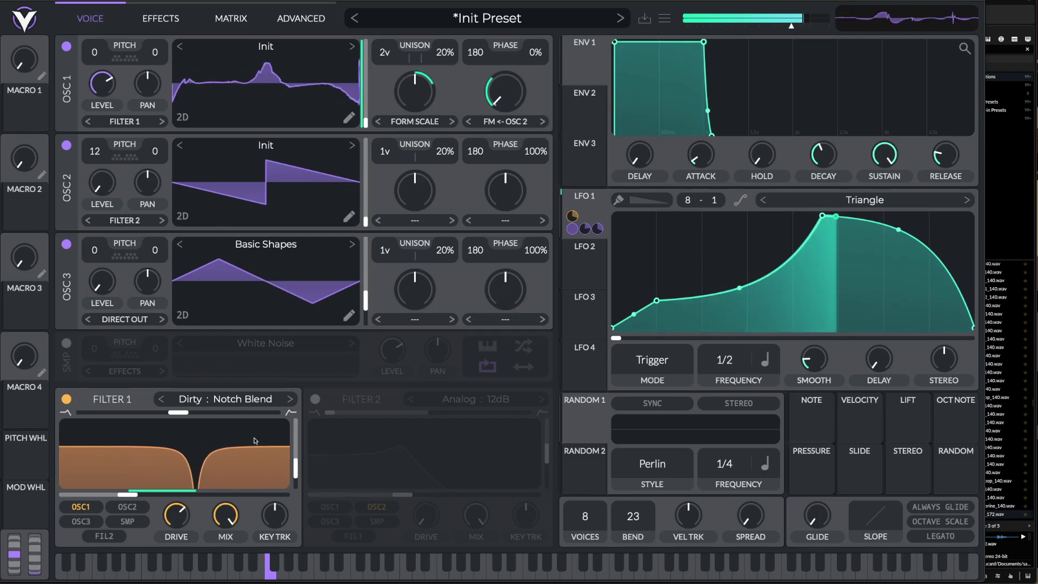
{"action": "mouse_move", "coordinate": [183, 414]}
{"action": "left_mouse_down"}
{"action": "mouse_move", "coordinate": [227, 418]}
{"action": "mouse_move", "coordinate": [160, 412]}
{"action": "mouse_move", "coordinate": [227, 412]}
{"action": "mouse_move", "coordinate": [109, 413]}
{"action": "mouse_move", "coordinate": [178, 412]}
{"action": "left_mouse_up"}
Shape LFO 2 into a rounded hump by bowing both slopes outward and lowering its peak
{"action": "left_click", "coordinate": [583, 265]}
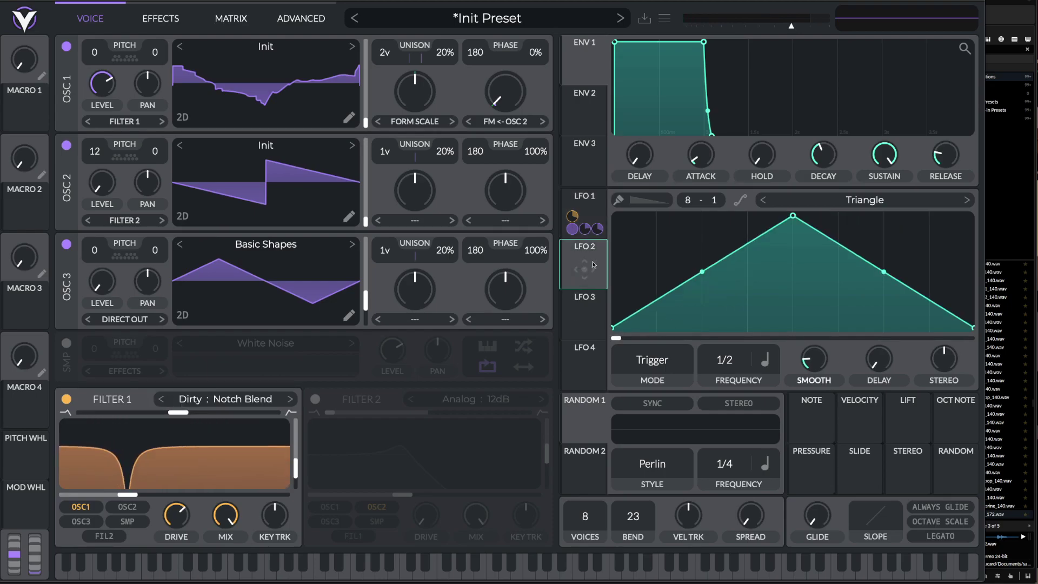
{"action": "left_click_drag", "start_coordinate": [720, 280], "coordinate": [784, 253]}
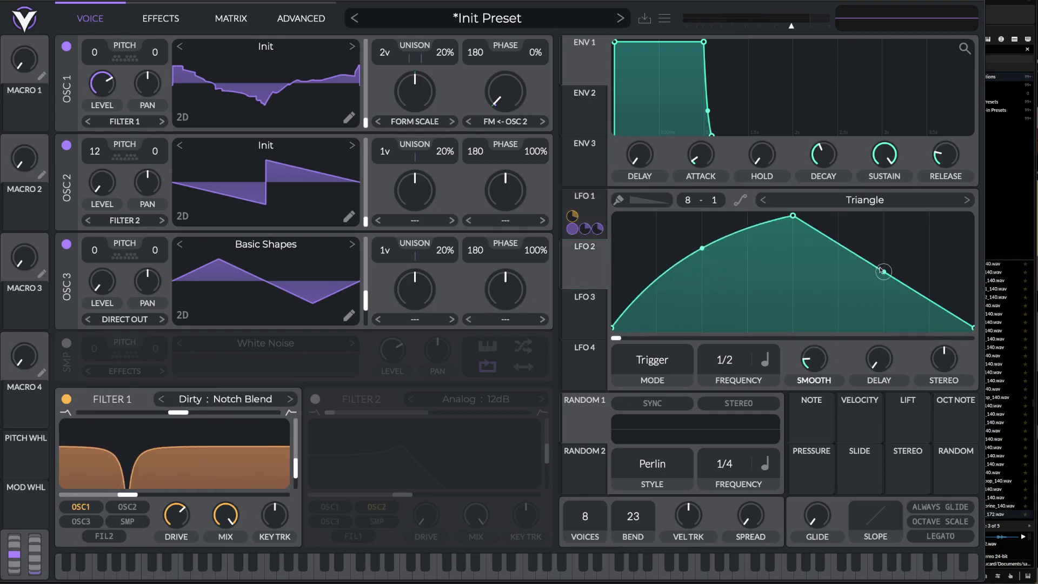
{"action": "left_click_drag", "start_coordinate": [882, 270], "coordinate": [881, 227]}
{"action": "left_click_drag", "start_coordinate": [801, 217], "coordinate": [785, 251]}
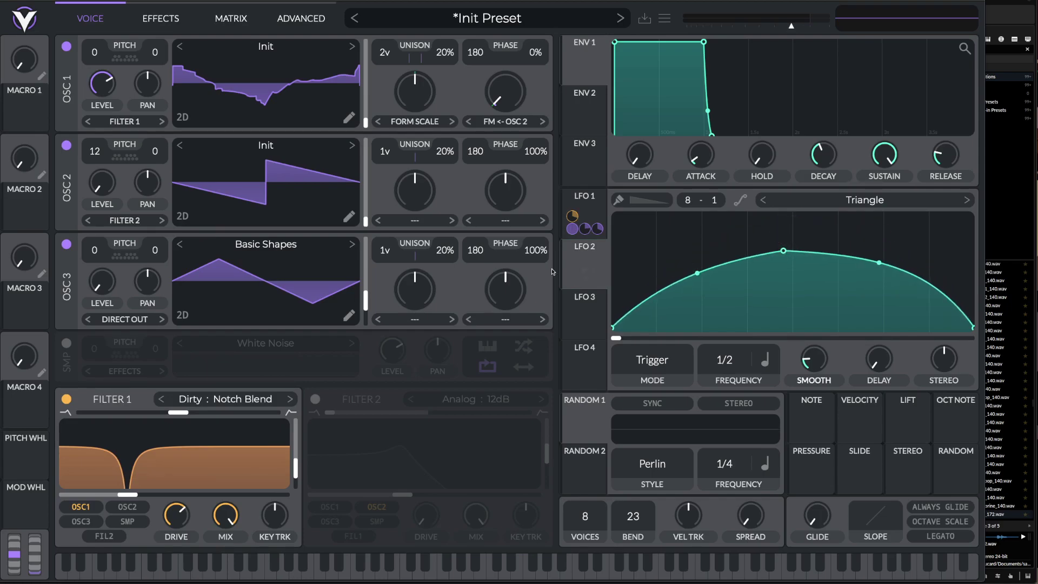
Modulate filter 1's blend with LFO 2 at a moderate positive depth and lower the base blend below the midpoint
{"action": "left_click_drag", "start_coordinate": [588, 261], "coordinate": [184, 421]}
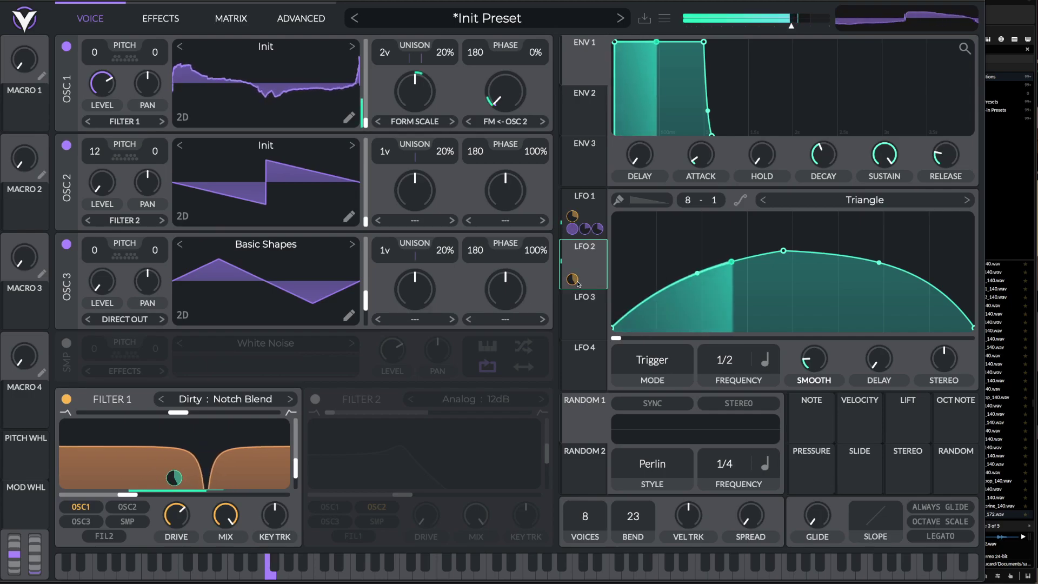
{"action": "left_click_drag", "start_coordinate": [572, 279], "coordinate": [188, 460]}
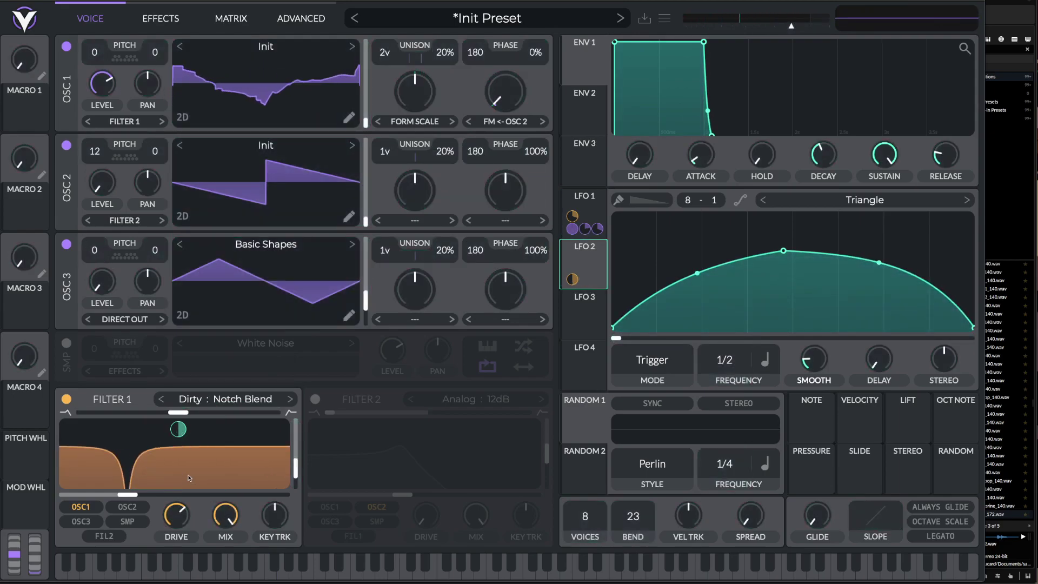
{"action": "mouse_move", "coordinate": [178, 429]}
{"action": "left_mouse_down"}
{"action": "mouse_move", "coordinate": [178, 463]}
{"action": "mouse_move", "coordinate": [178, 421]}
{"action": "mouse_move", "coordinate": [178, 434]}
{"action": "left_mouse_up"}
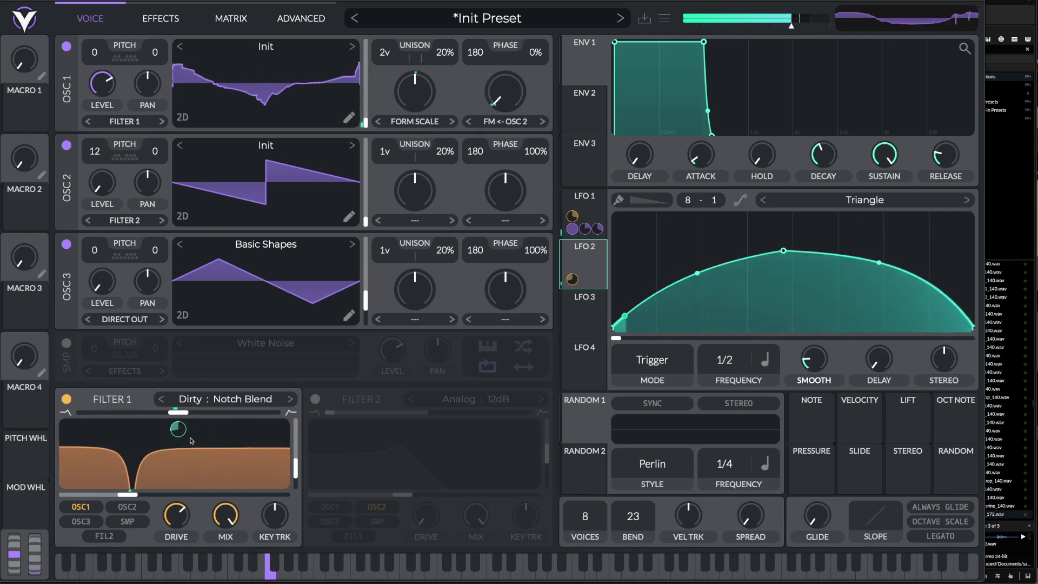
{"action": "mouse_move", "coordinate": [180, 428]}
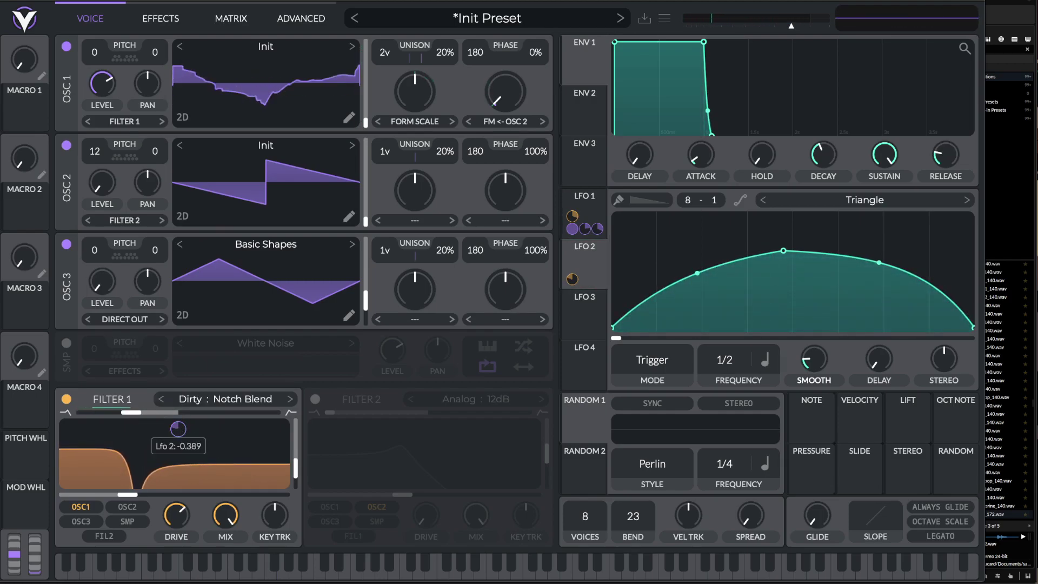
{"action": "left_click_drag", "start_coordinate": [176, 431], "coordinate": [176, 428]}
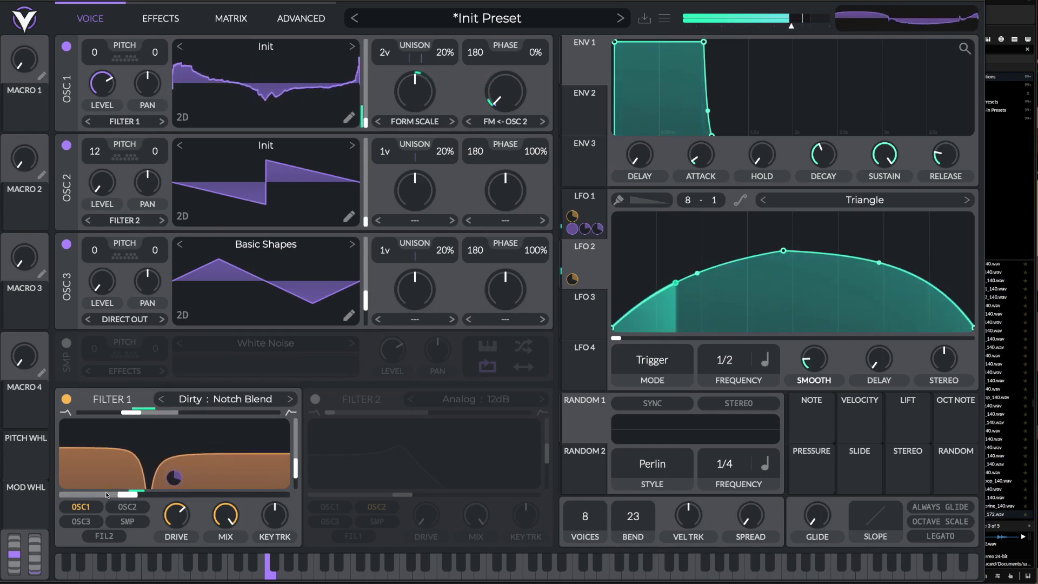
Enable filter 2, set it to Analog : Notch Blend and move its blend to the midpoint
{"action": "left_click", "coordinate": [315, 399]}
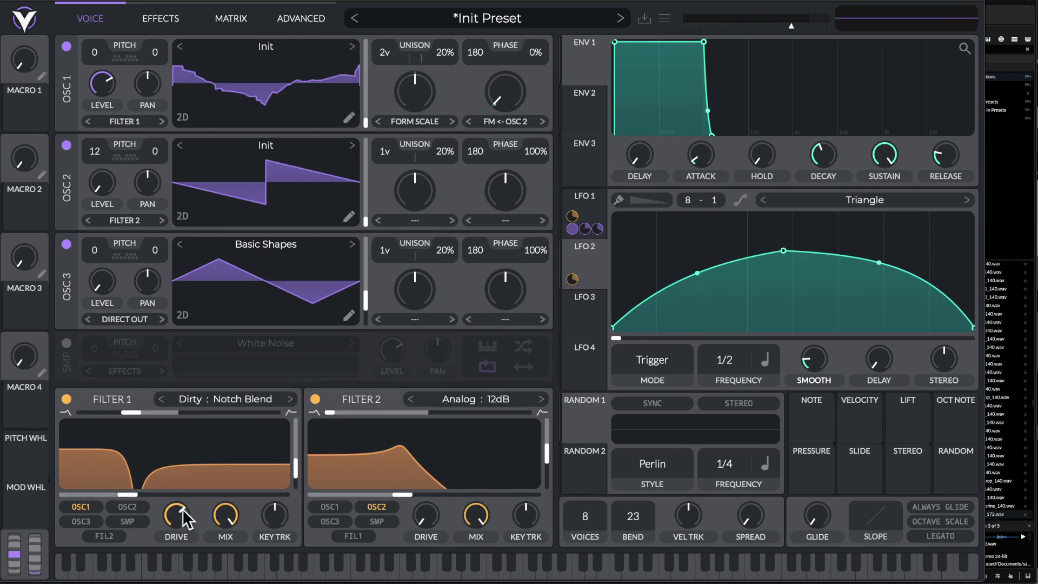
{"action": "left_click", "coordinate": [467, 401]}
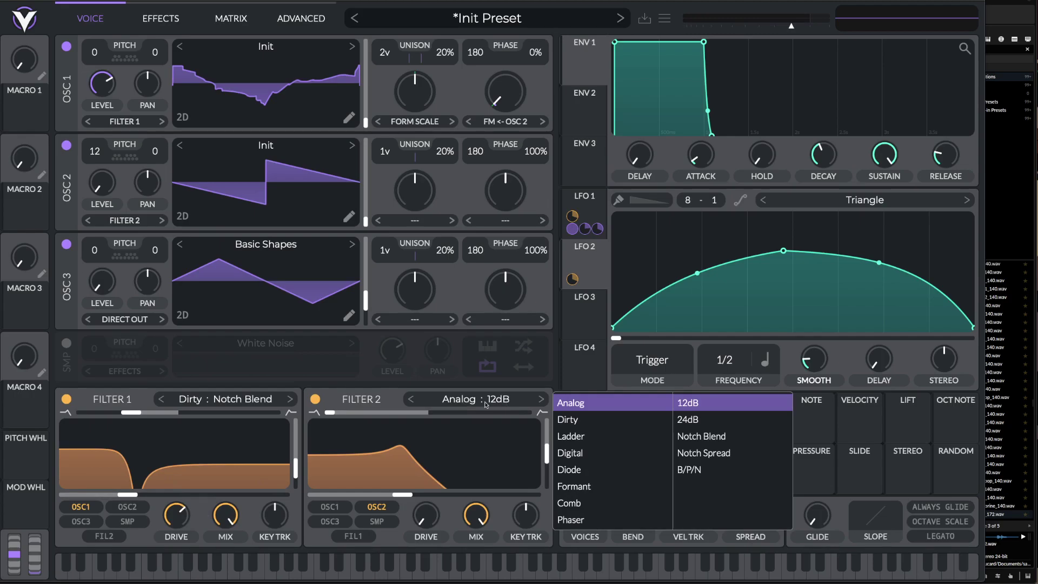
{"action": "left_click", "coordinate": [384, 401]}
{"action": "left_click", "coordinate": [467, 402]}
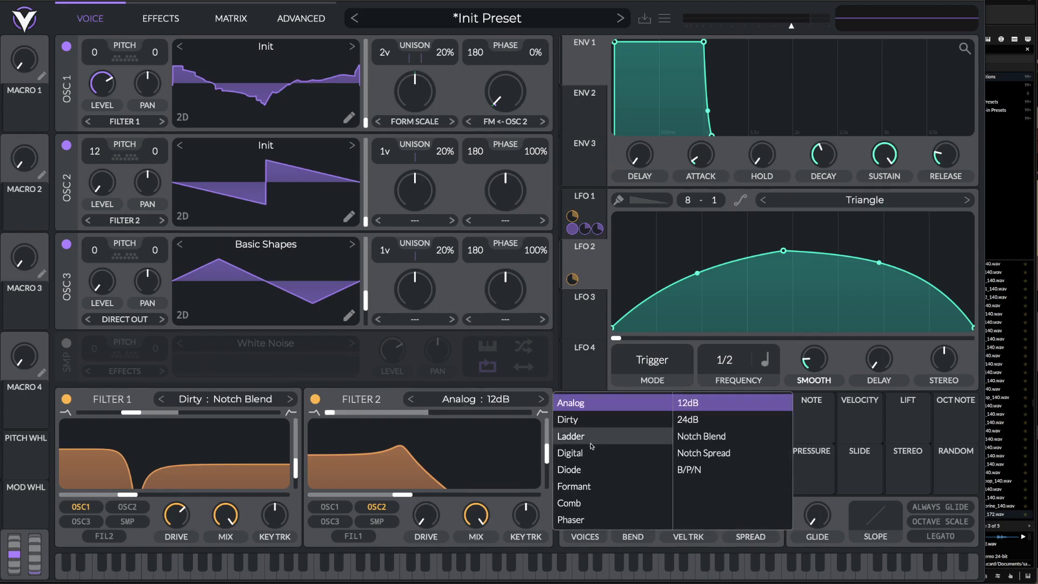
{"action": "left_click", "coordinate": [701, 436]}
{"action": "left_click_drag", "start_coordinate": [334, 415], "coordinate": [432, 415]}
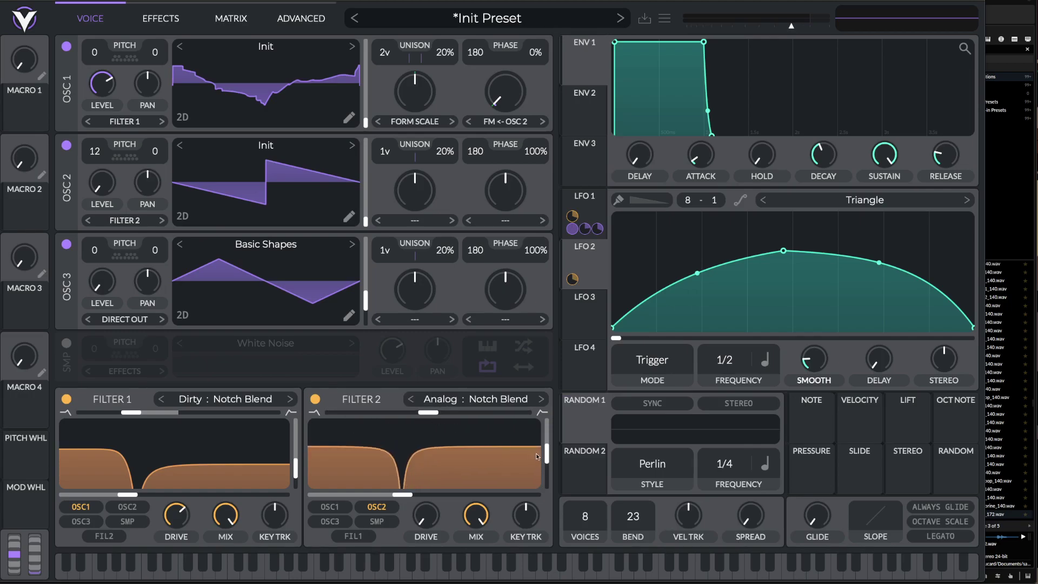
Adjust filter 2 to minimum resonance, a moderate drive and a slightly higher cutoff
{"action": "left_click_drag", "start_coordinate": [547, 459], "coordinate": [546, 484]}
{"action": "left_click_drag", "start_coordinate": [410, 499], "coordinate": [410, 431]}
{"action": "left_click_drag", "start_coordinate": [425, 496], "coordinate": [441, 463]}
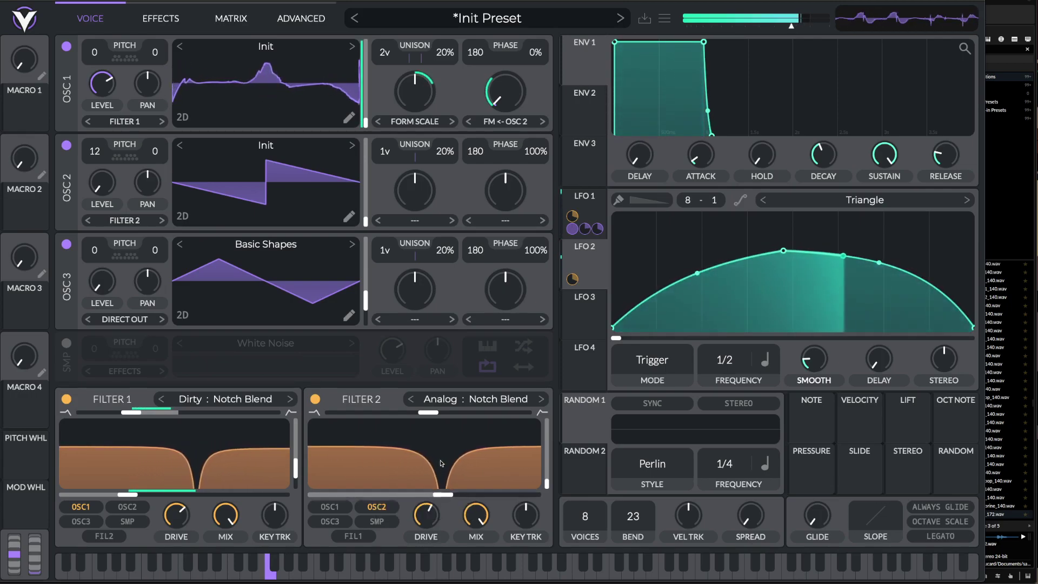
Modulate filter 2's cutoff negatively with LFO 1, raising the base cutoff further and the drive to about 16.80 dB
{"action": "left_click_drag", "start_coordinate": [588, 209], "coordinate": [424, 515]}
{"action": "mouse_move", "coordinate": [177, 480]}
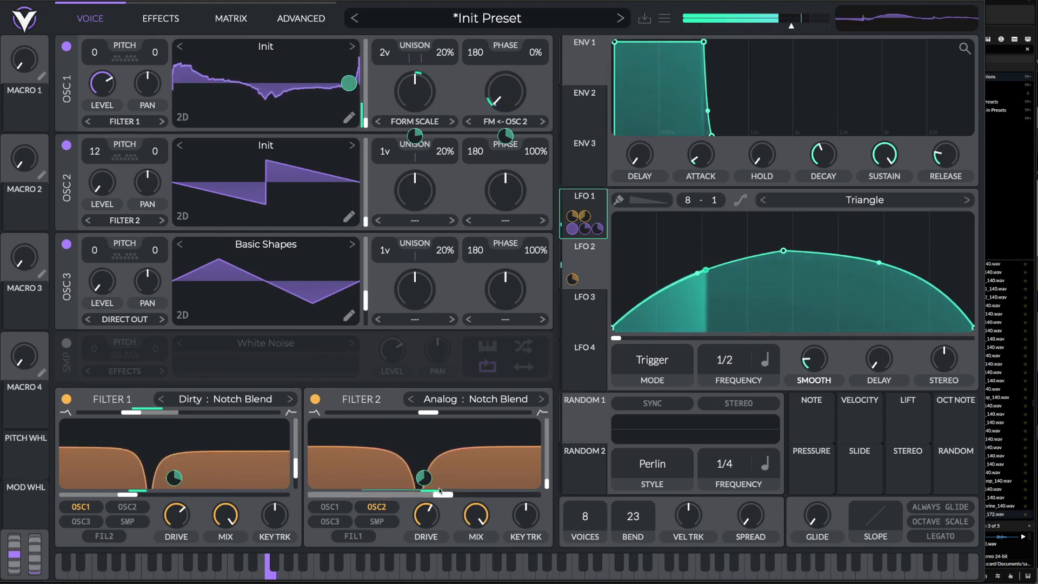
{"action": "mouse_move", "coordinate": [444, 496]}
{"action": "left_click_drag", "start_coordinate": [444, 495], "coordinate": [487, 497]}
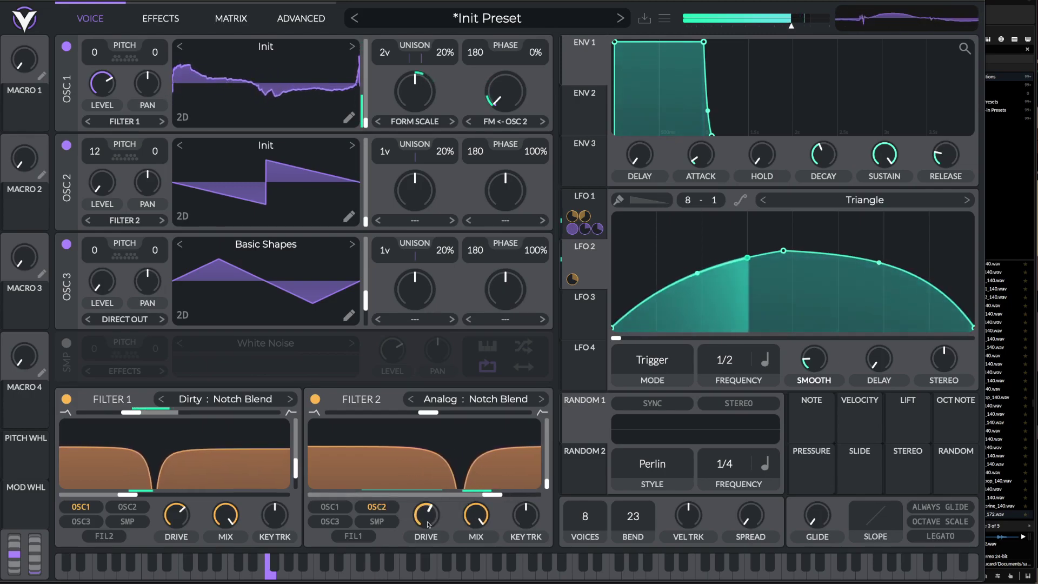
{"action": "mouse_move", "coordinate": [427, 503]}
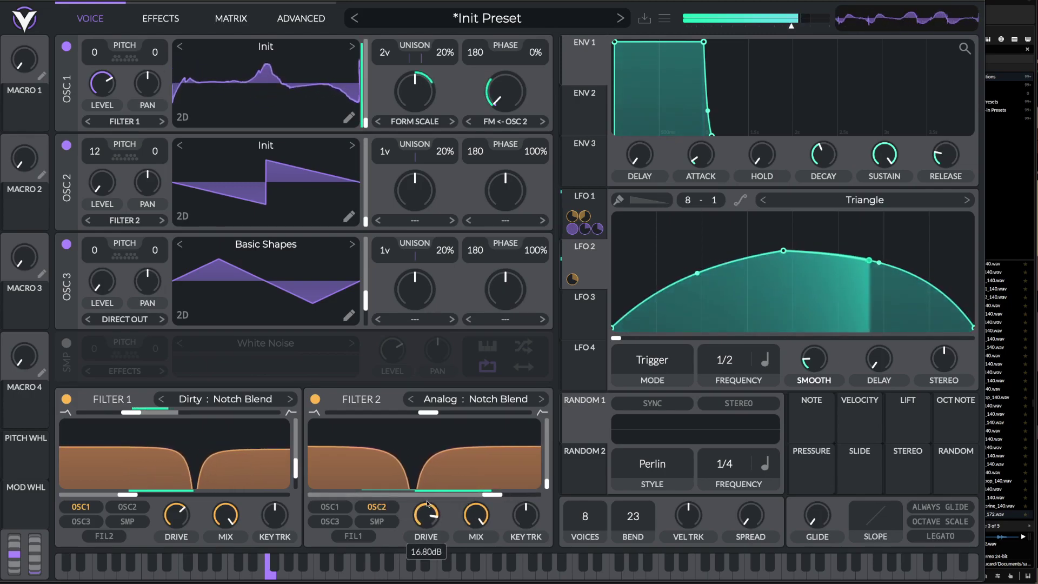
Audition the Diode, Digital and Ladder models on filter 2 and settle on Digital : Notch Spread
{"action": "left_click", "coordinate": [468, 400]}
{"action": "left_click", "coordinate": [584, 469]}
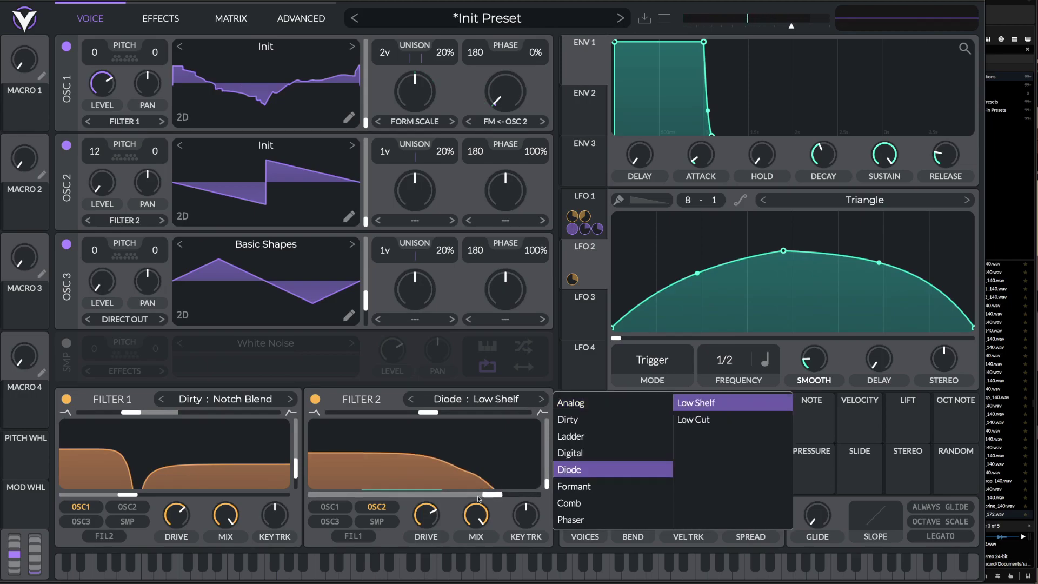
{"action": "left_click", "coordinate": [569, 452]}
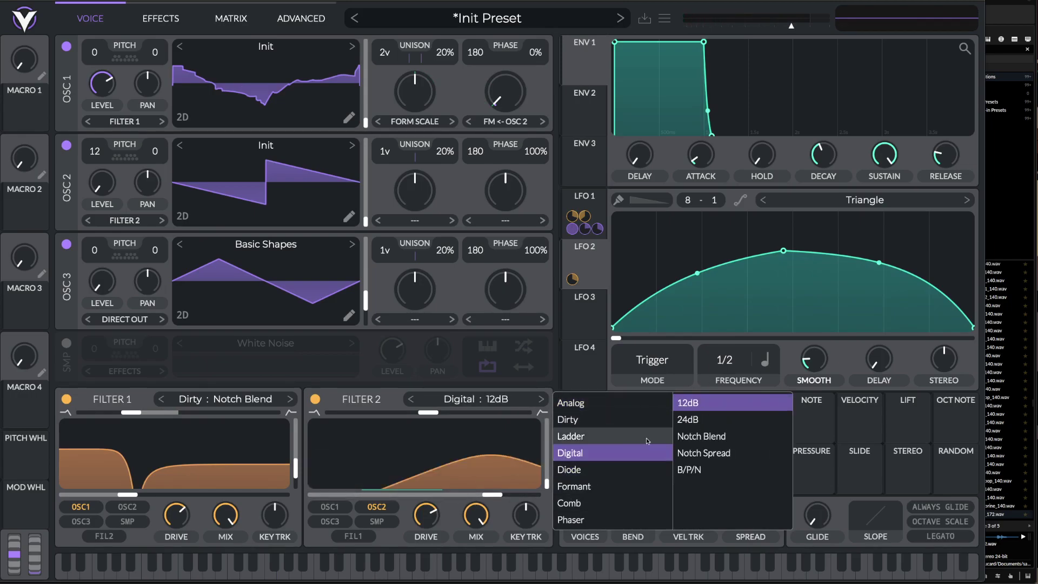
{"action": "left_click", "coordinate": [703, 436]}
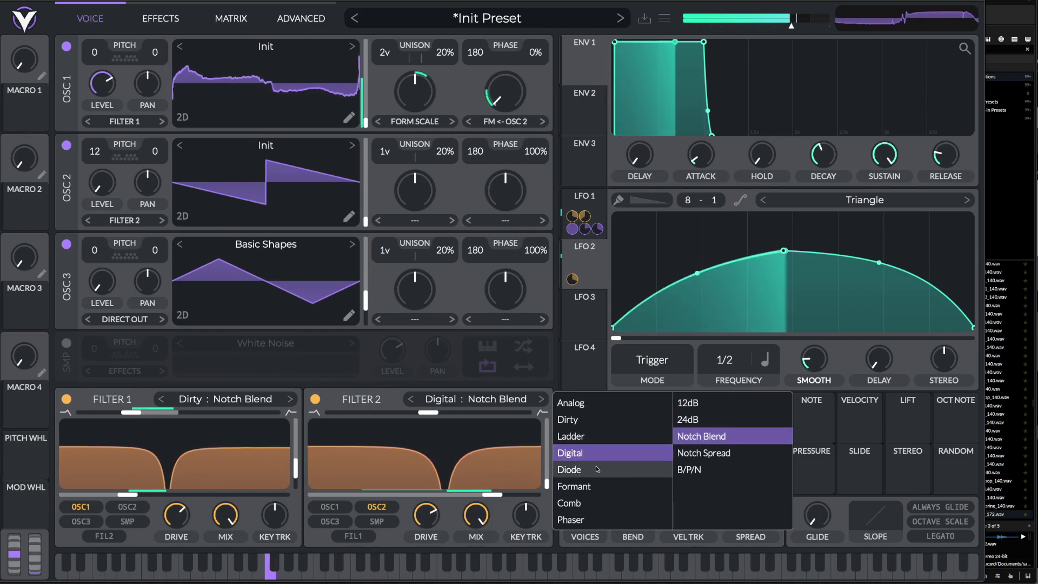
{"action": "left_click", "coordinate": [588, 441]}
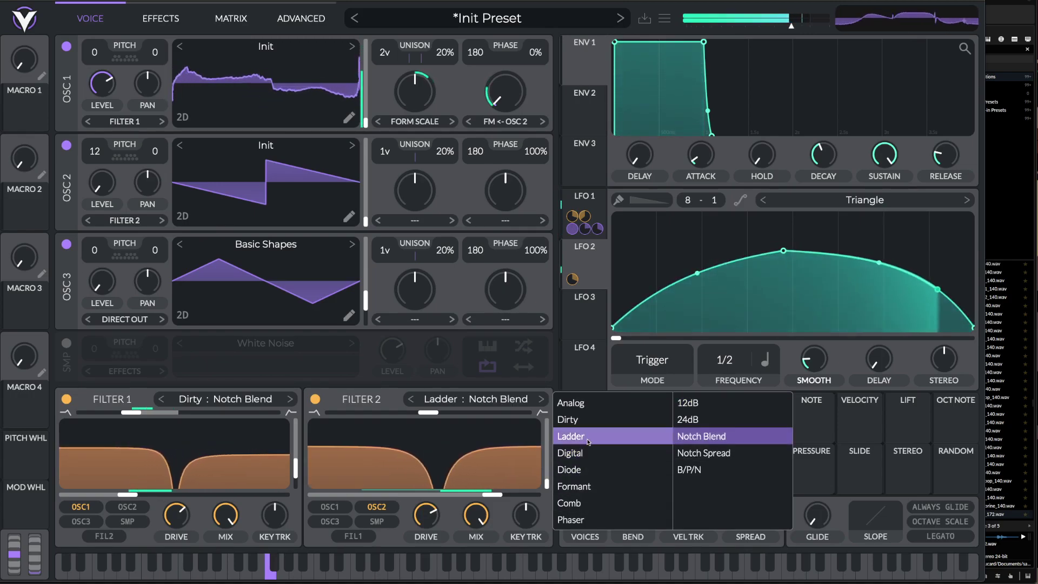
{"action": "left_click", "coordinate": [691, 452]}
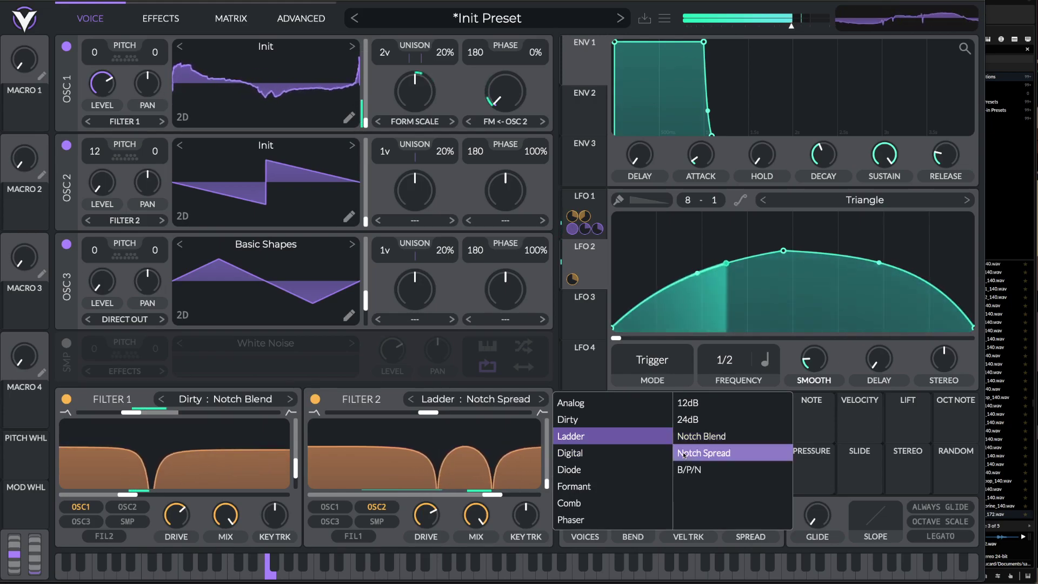
{"action": "left_click", "coordinate": [573, 452]}
Raise filter 2's drive to about 19.59 dB and shift its blend well above the midpoint
{"action": "left_click", "coordinate": [421, 518]}
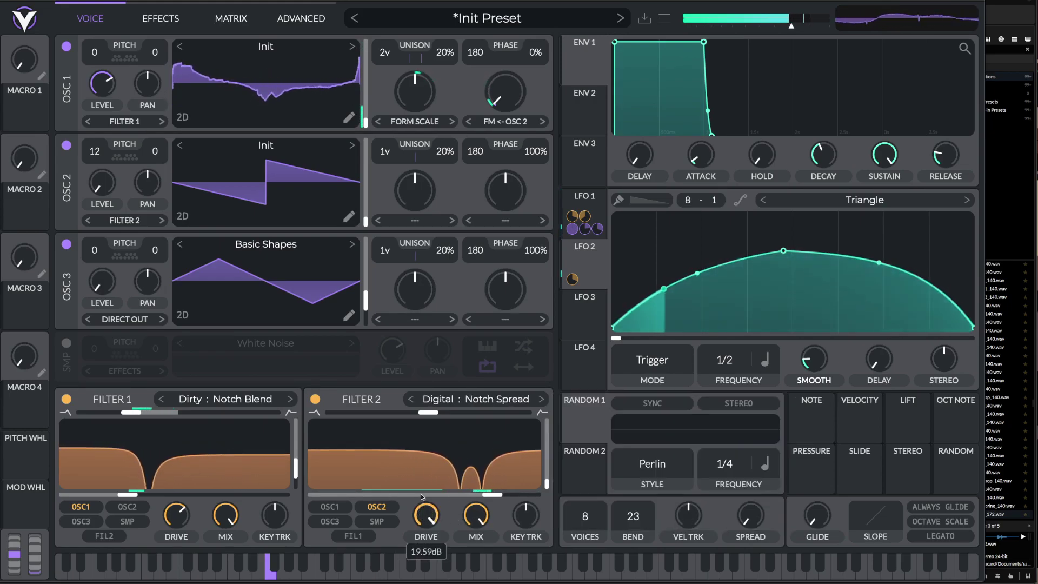
{"action": "left_click_drag", "start_coordinate": [428, 412], "coordinate": [391, 412]}
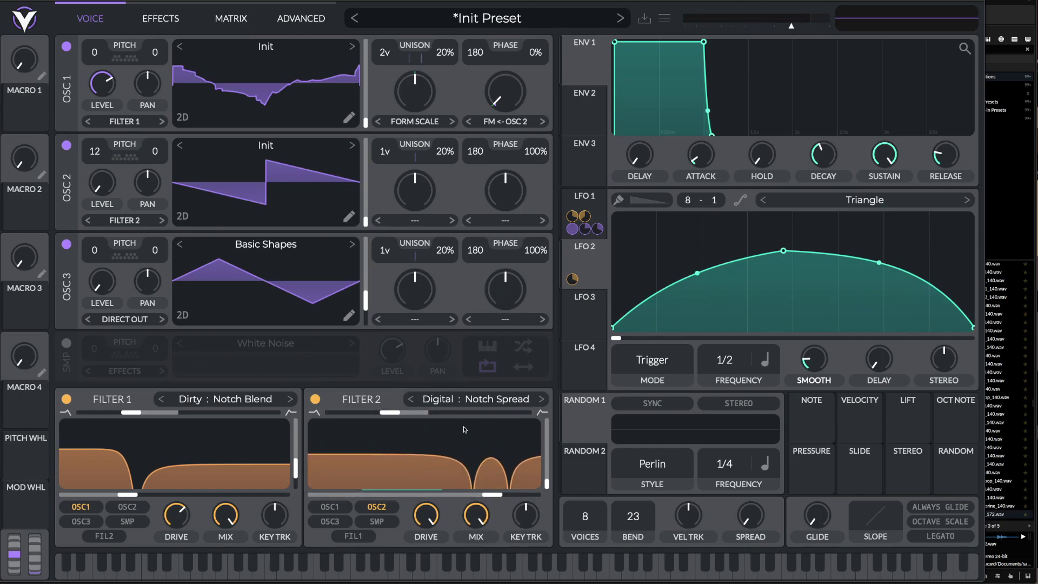
{"action": "left_click_drag", "start_coordinate": [390, 412], "coordinate": [486, 412]}
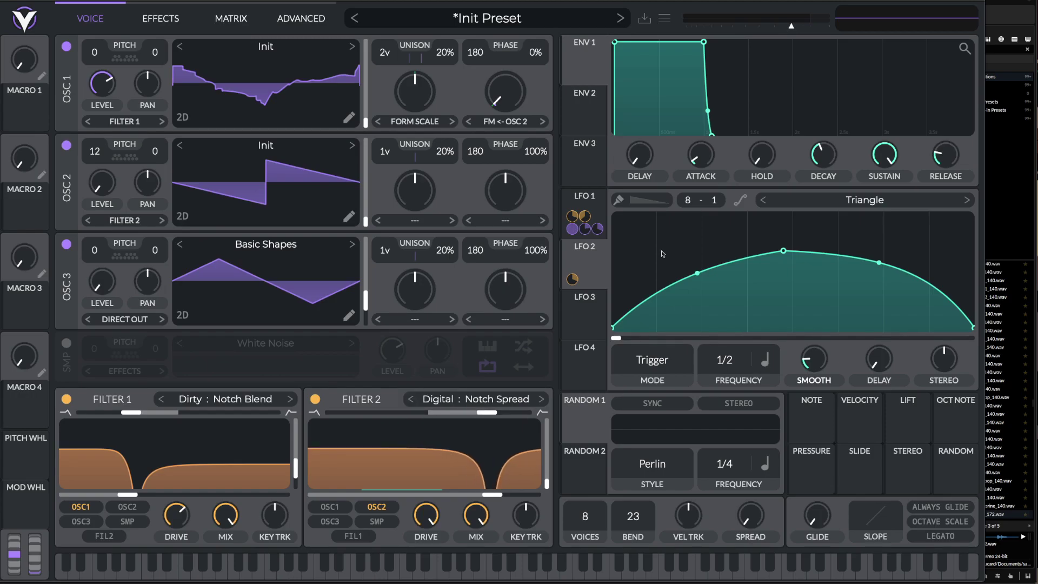
Modulate filter 2's blend negatively with LFO 2, bring the base blend closer to the midpoint and reduce the filter's drive
{"action": "left_click", "coordinate": [600, 204]}
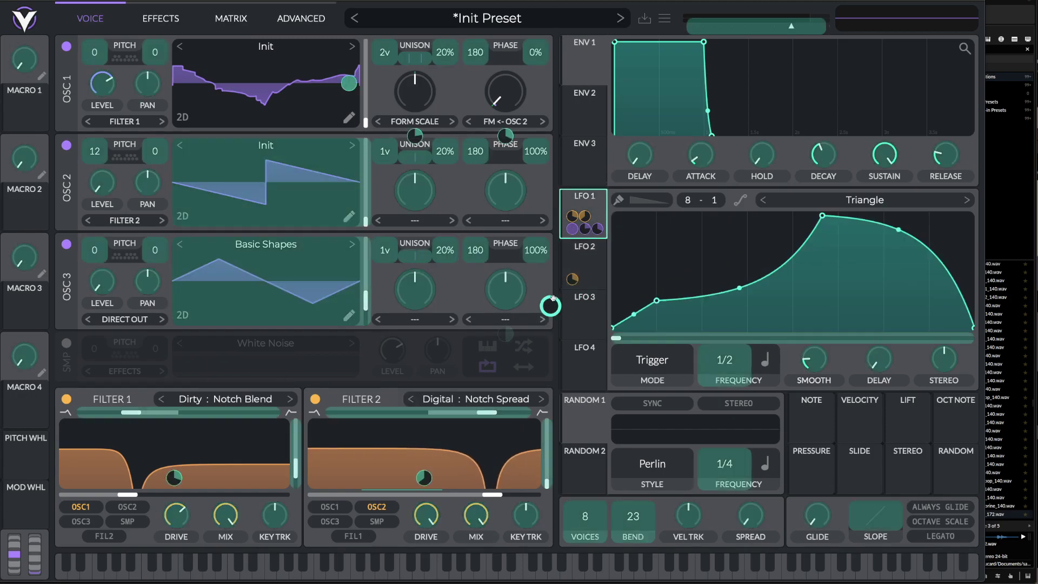
{"action": "left_click_drag", "start_coordinate": [572, 279], "coordinate": [424, 429]}
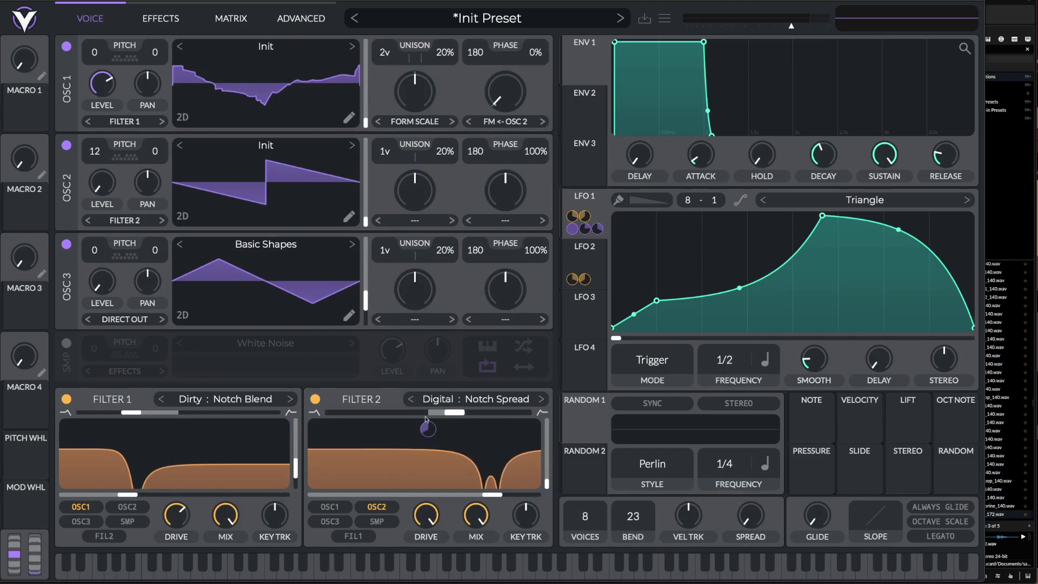
{"action": "left_click_drag", "start_coordinate": [426, 515], "coordinate": [430, 563]}
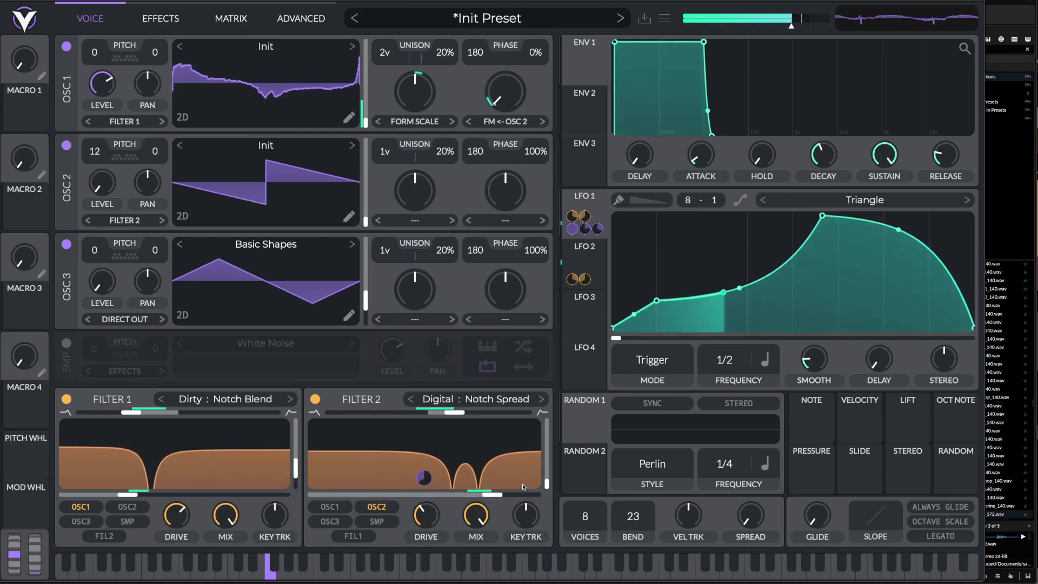
Raise filter 2's resonance to about 12.08% and modulate it positively with LFO 2
{"action": "mouse_move", "coordinate": [546, 483]}
{"action": "left_mouse_down"}
{"action": "mouse_move", "coordinate": [550, 421]}
{"action": "mouse_move", "coordinate": [552, 479]}
{"action": "left_mouse_up"}
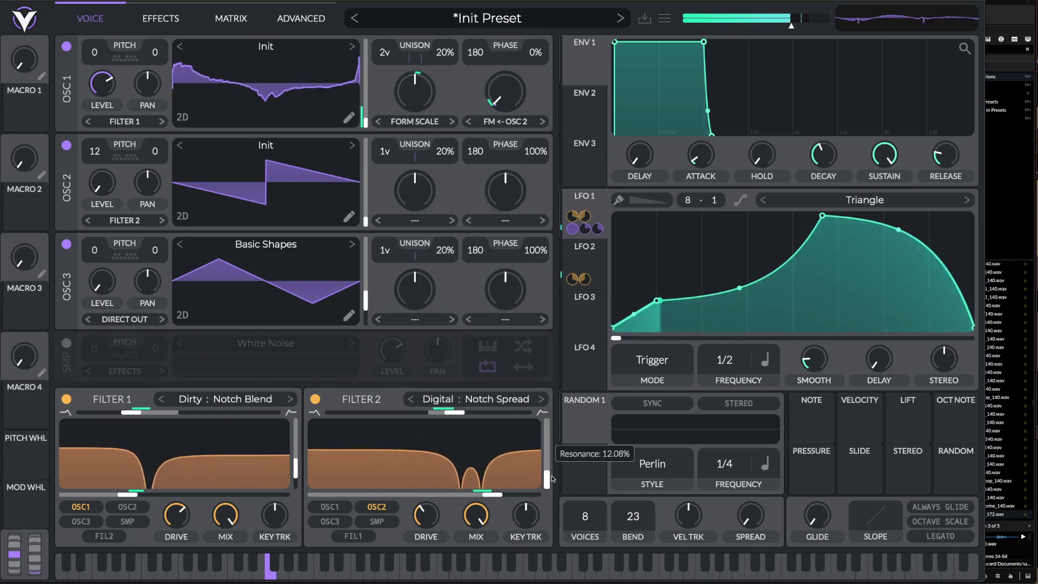
{"action": "left_click_drag", "start_coordinate": [597, 264], "coordinate": [531, 411]}
{"action": "left_click_drag", "start_coordinate": [531, 454], "coordinate": [530, 446]}
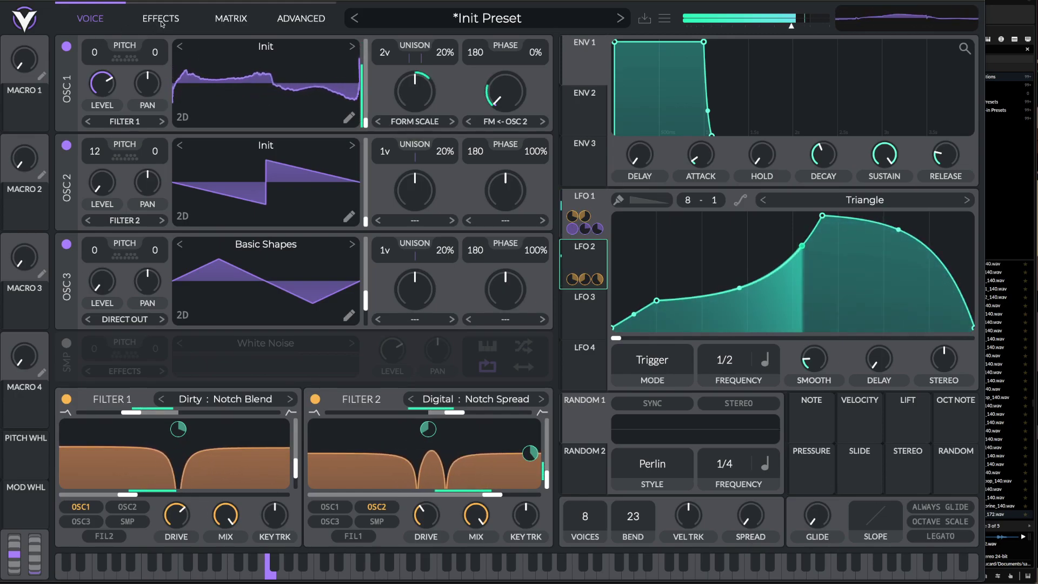
Enable the Chorus effect with 8 voices, zero feedback, full mix, minimum spread and a slightly higher cutoff
{"action": "left_click", "coordinate": [177, 23]}
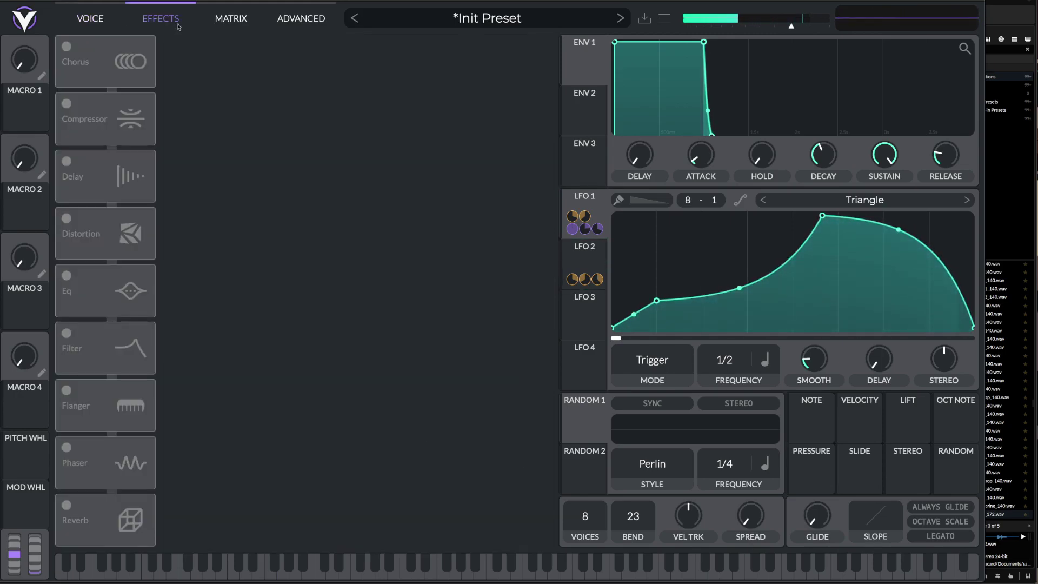
{"action": "left_click", "coordinate": [67, 48]}
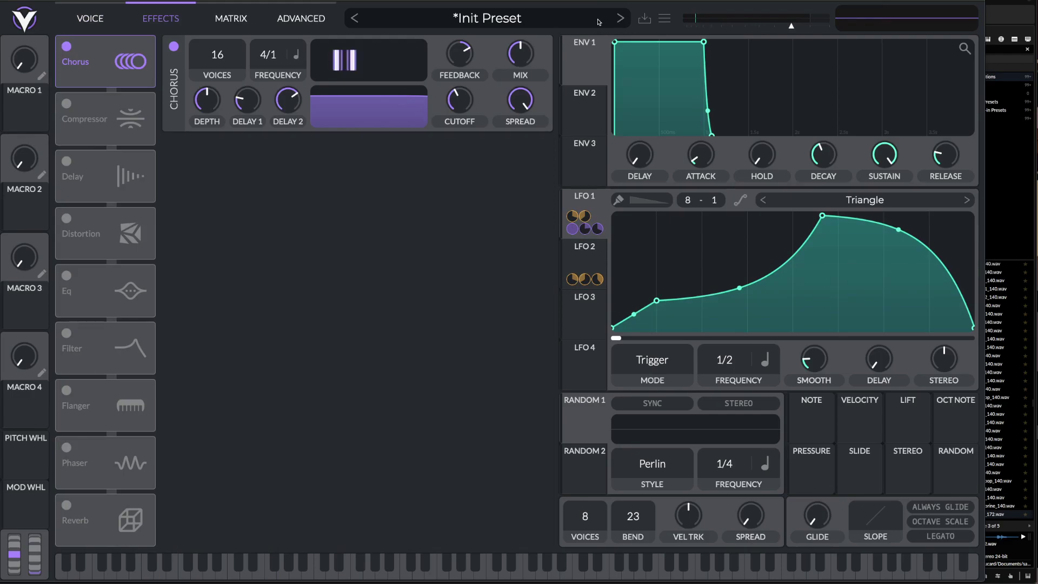
{"action": "left_click_drag", "start_coordinate": [532, 98], "coordinate": [474, 192]}
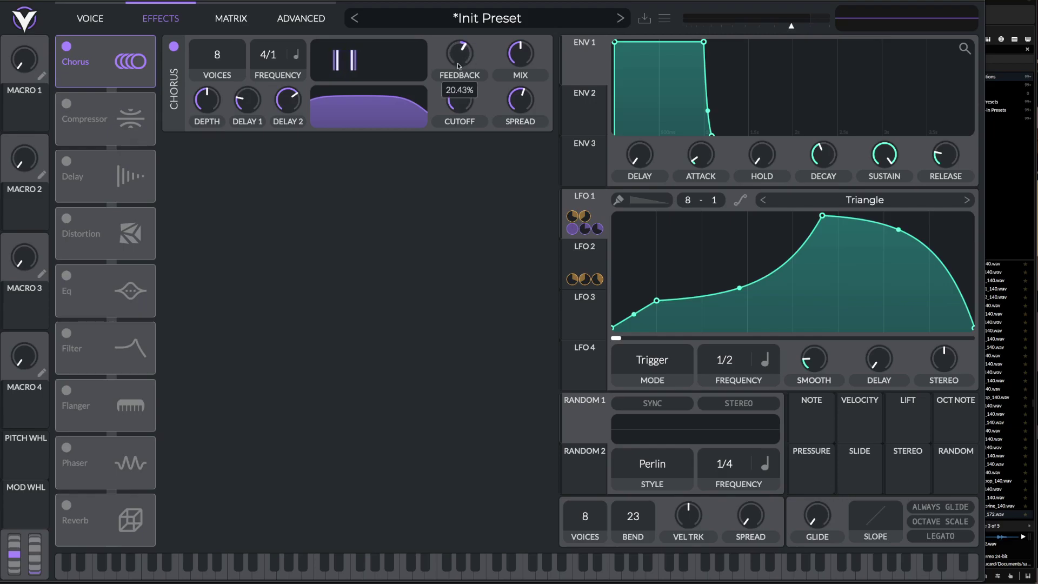
{"action": "scroll", "coordinate": [520, 74], "scroll_direction": "up", "scroll_amount": 5}
{"action": "left_click_drag", "start_coordinate": [517, 106], "coordinate": [505, 434]}
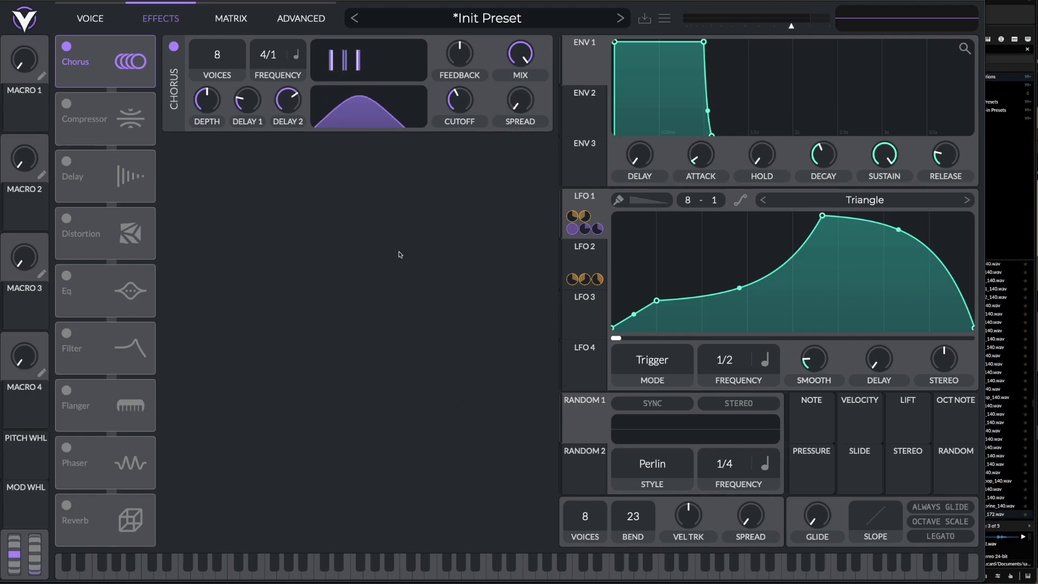
{"action": "left_click_drag", "start_coordinate": [463, 105], "coordinate": [460, 88]}
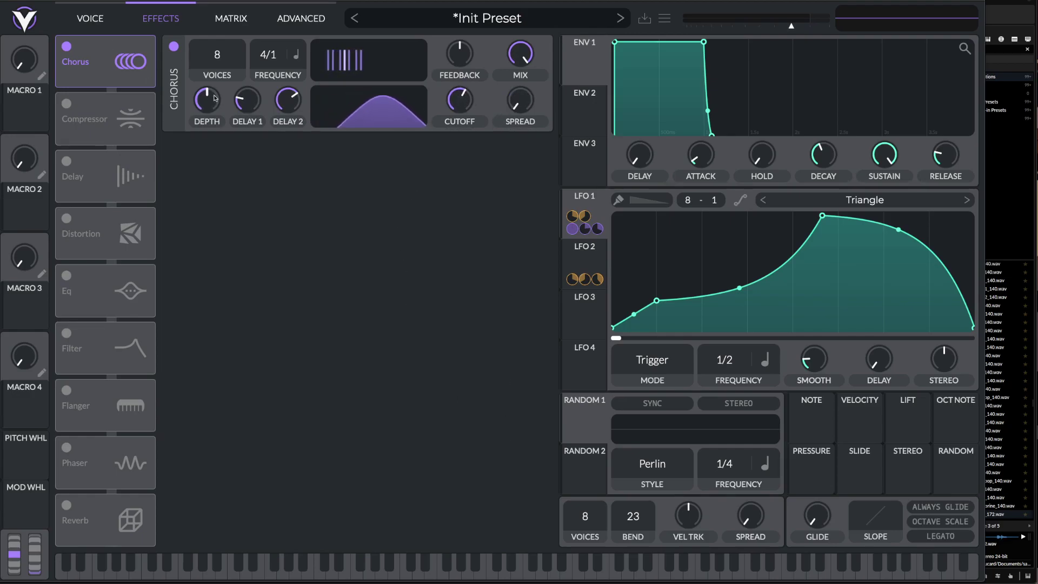
Set the chorus to 4 voices and 100% depth, with a longer delay 1, shorter delay 2, maximum spread and zero mix
{"action": "scroll", "coordinate": [217, 57], "scroll_direction": "down", "scroll_amount": 1}
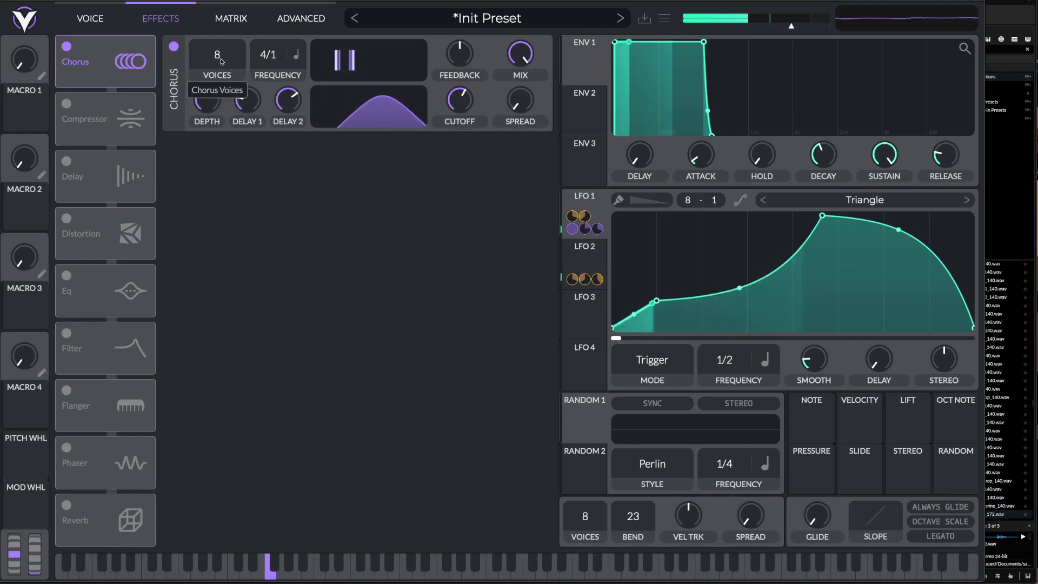
{"action": "mouse_move", "coordinate": [274, 62]}
{"action": "left_mouse_down"}
{"action": "mouse_move", "coordinate": [264, 115]}
{"action": "mouse_move", "coordinate": [266, 12]}
{"action": "mouse_move", "coordinate": [273, 71]}
{"action": "left_mouse_up"}
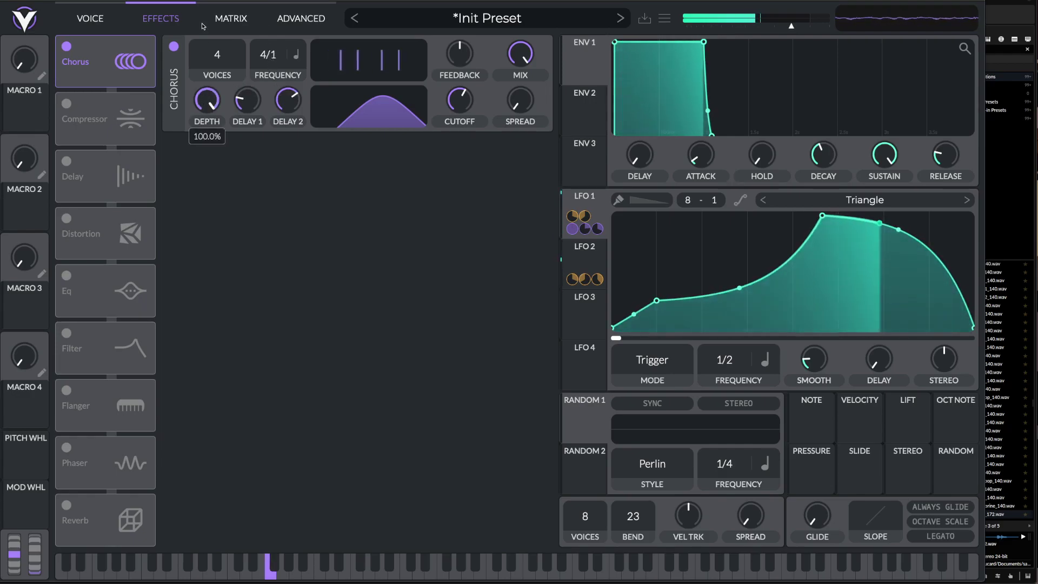
{"action": "left_click_drag", "start_coordinate": [203, 76], "coordinate": [205, 26]}
{"action": "left_click_drag", "start_coordinate": [281, 98], "coordinate": [277, 124]}
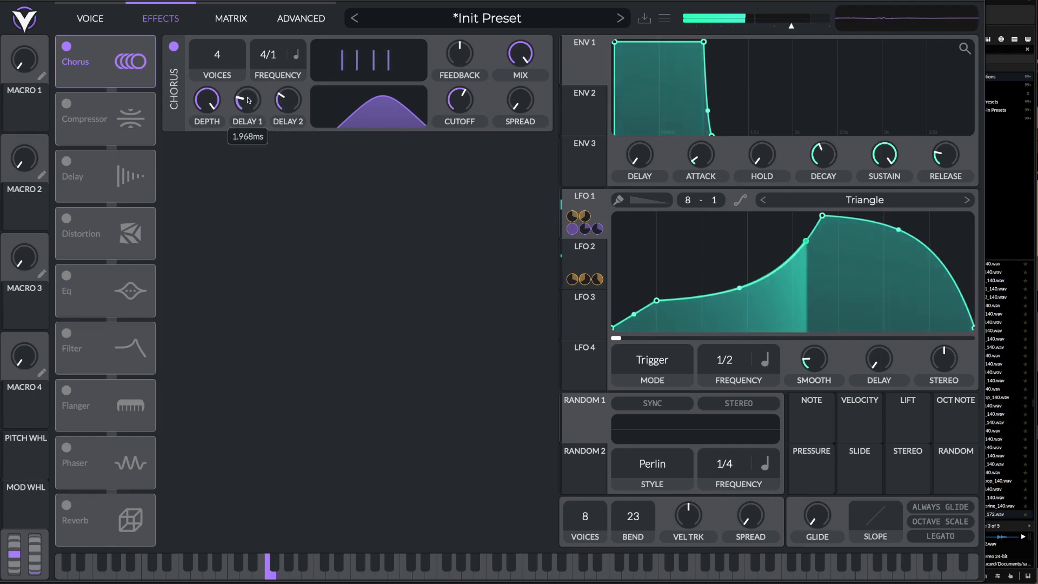
{"action": "left_click_drag", "start_coordinate": [520, 56], "coordinate": [530, 167]}
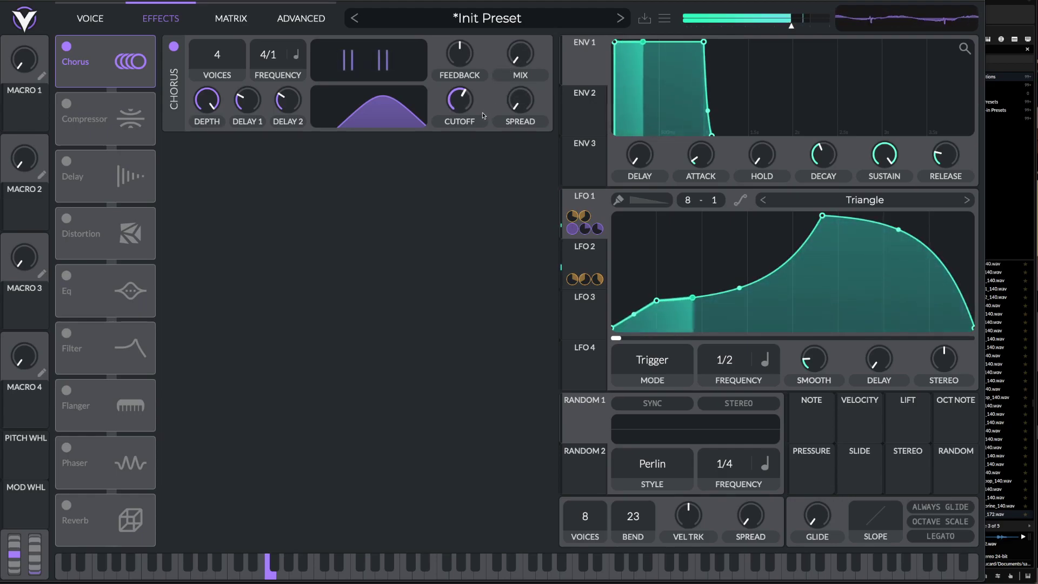
{"action": "left_click_drag", "start_coordinate": [520, 100], "coordinate": [521, 3]}
{"action": "left_click_drag", "start_coordinate": [533, 59], "coordinate": [520, 25]}
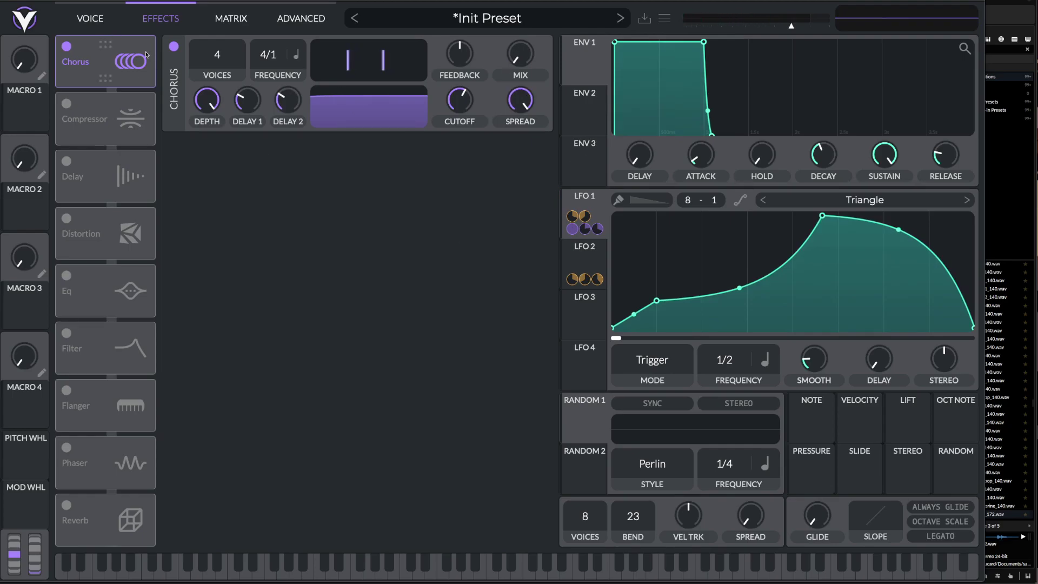
Review the oscillator and filter setup and the modulation routings in the matrix, returning to the chorus settings
{"action": "left_click", "coordinate": [91, 19]}
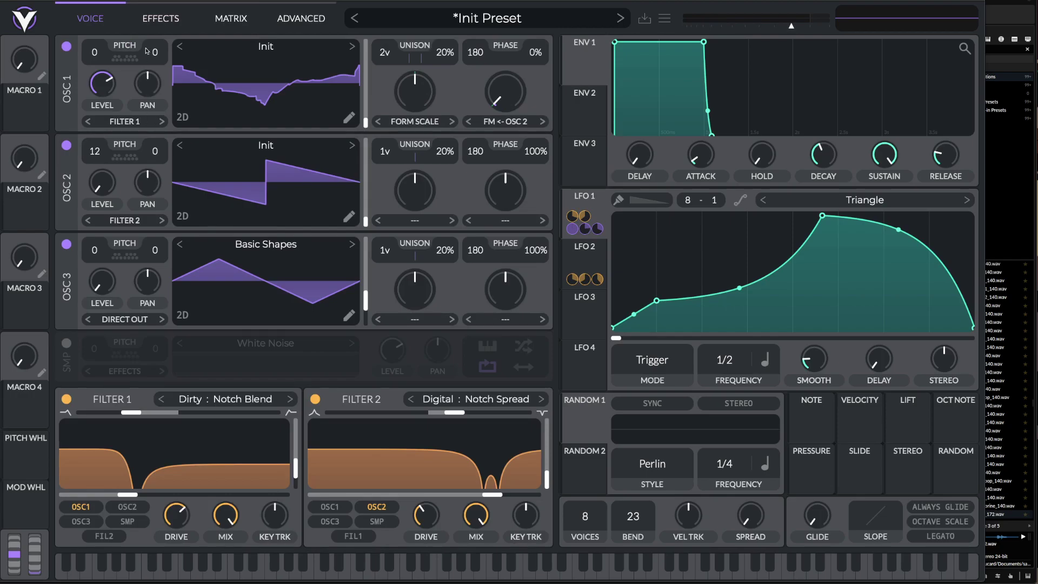
{"action": "left_click", "coordinate": [151, 27]}
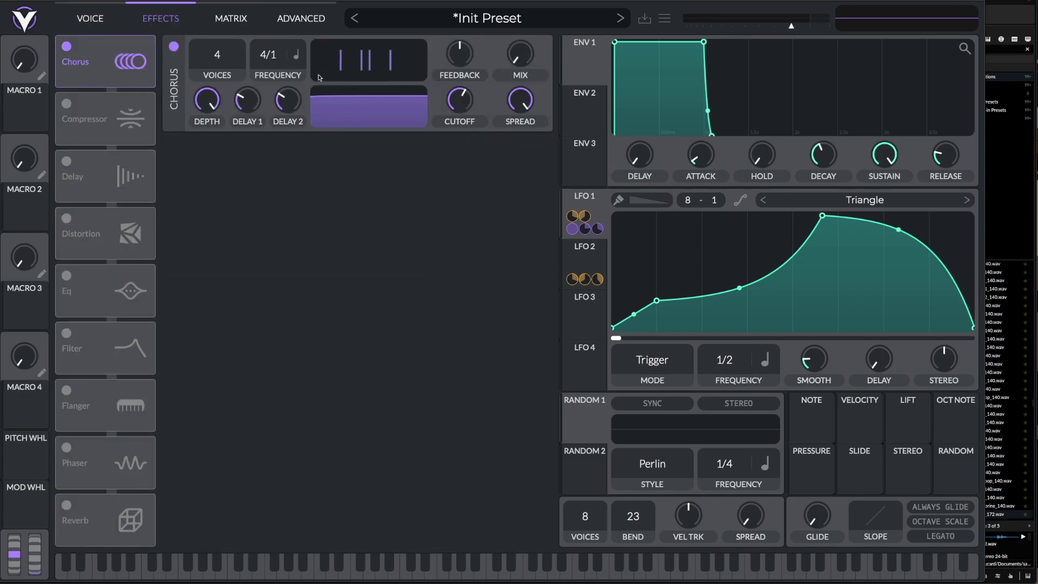
{"action": "left_click", "coordinate": [104, 20]}
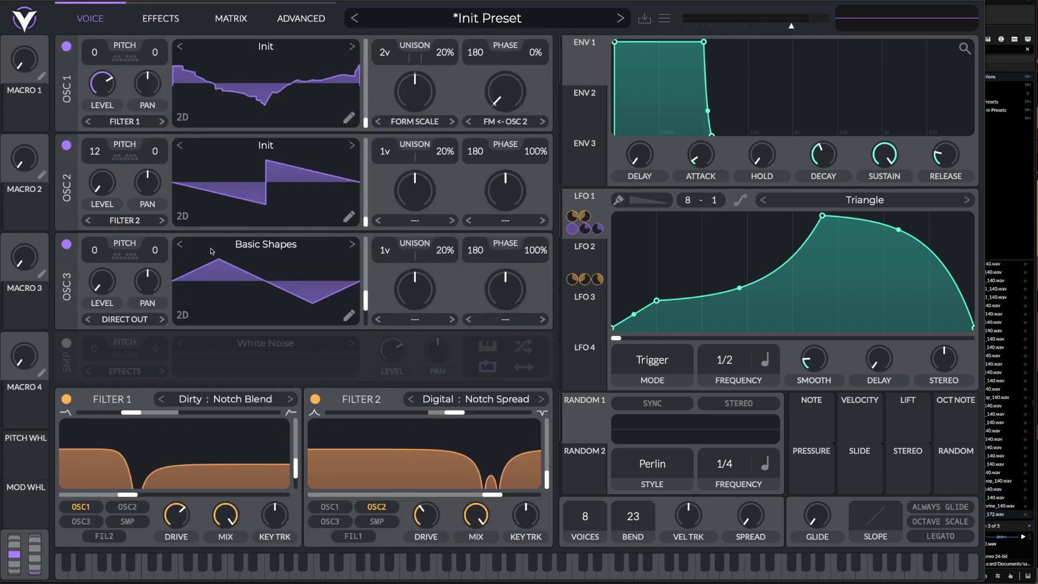
{"action": "left_click", "coordinate": [161, 20]}
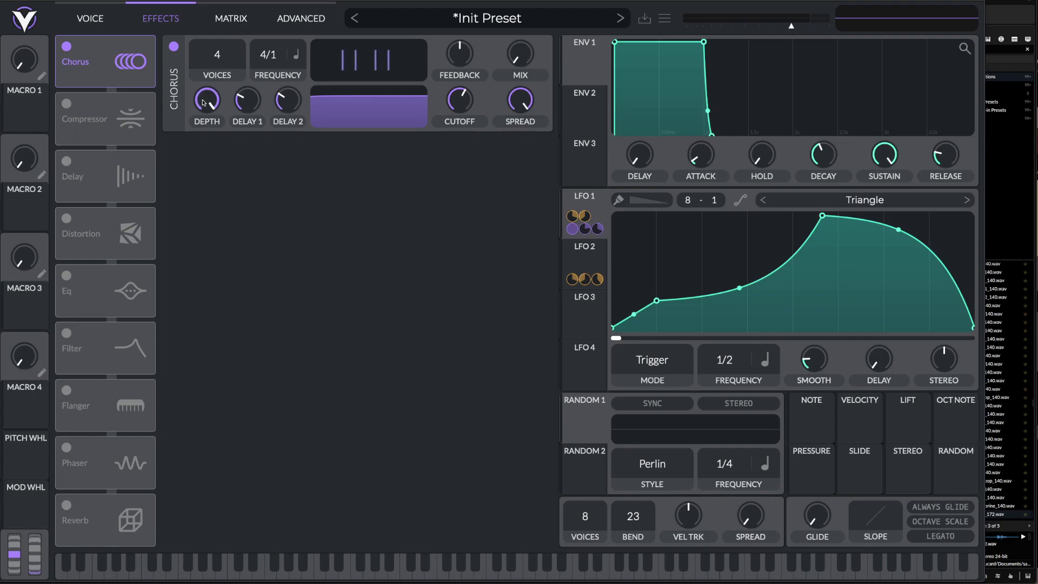
{"action": "left_click", "coordinate": [79, 20]}
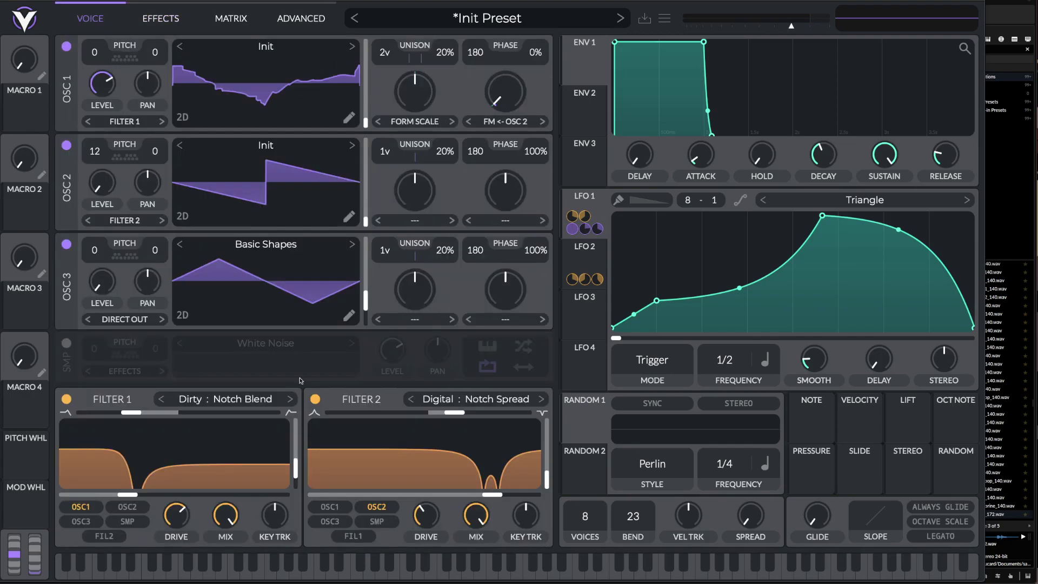
{"action": "left_click", "coordinate": [231, 20]}
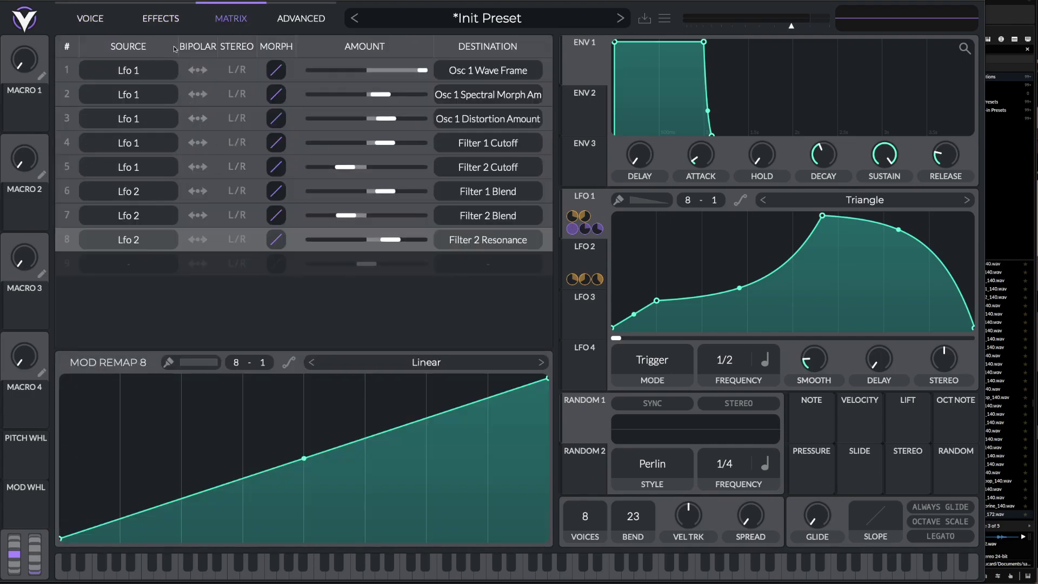
{"action": "left_click", "coordinate": [163, 21]}
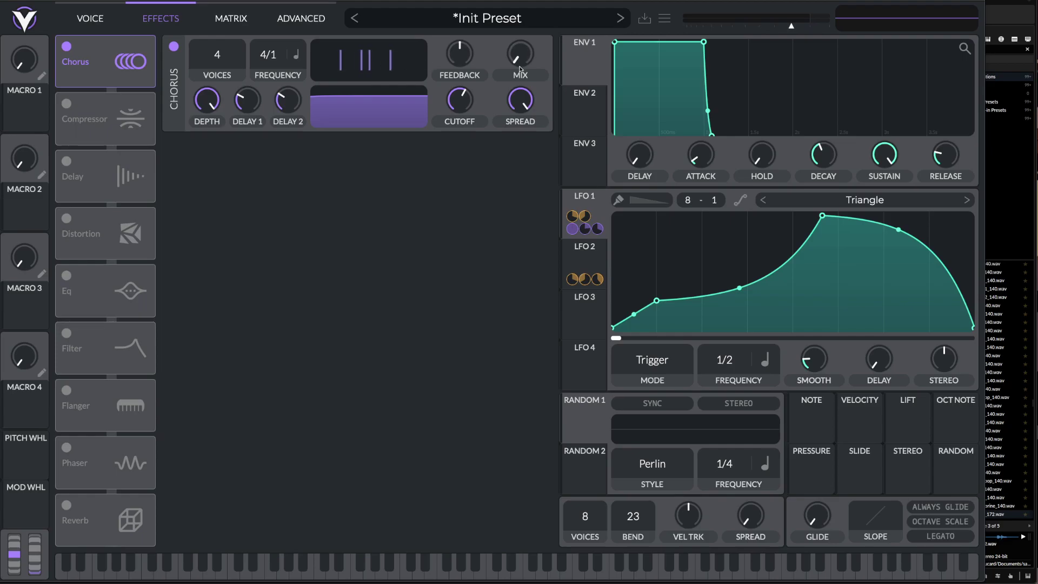
Modulate the chorus mix with LFO 1 by about half and reduce the chorus depth to well below half
{"action": "left_click_drag", "start_coordinate": [598, 202], "coordinate": [520, 89]}
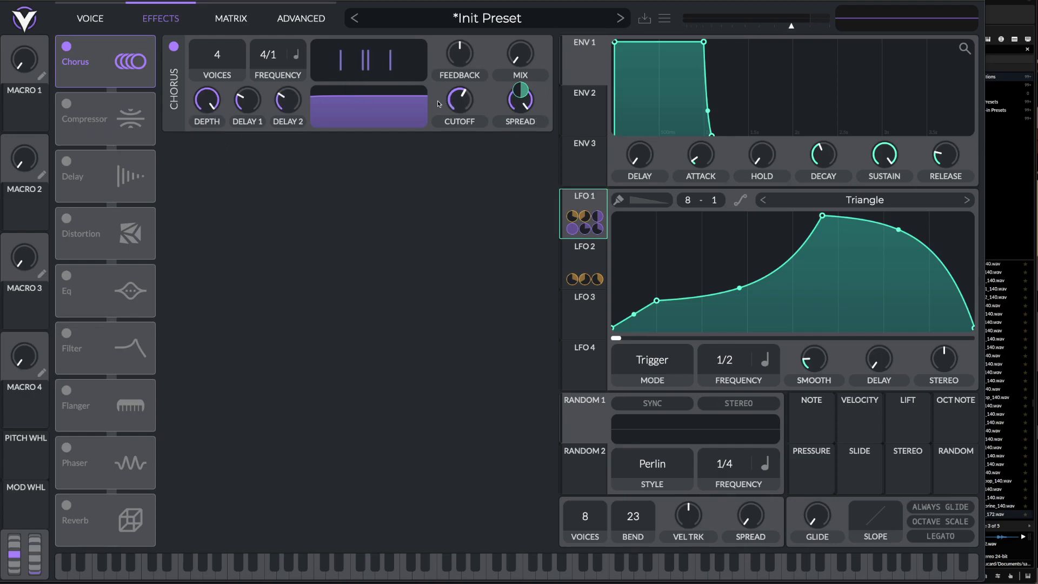
{"action": "mouse_move", "coordinate": [212, 101]}
{"action": "left_click_drag", "start_coordinate": [212, 101], "coordinate": [213, 164]}
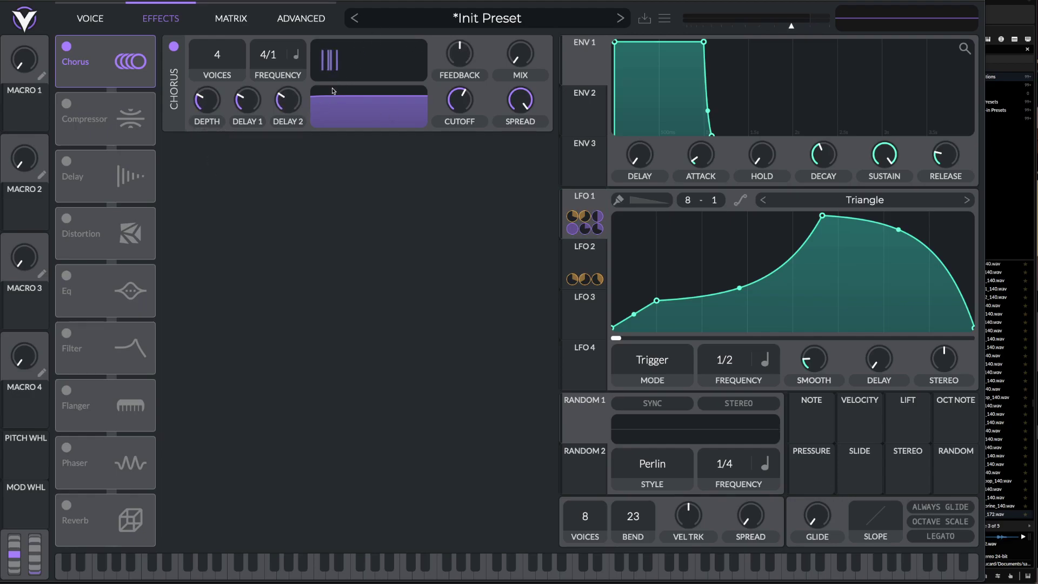
{"action": "mouse_move", "coordinate": [208, 101]}
{"action": "left_mouse_down"}
{"action": "mouse_move", "coordinate": [208, 68]}
{"action": "mouse_move", "coordinate": [209, 96]}
{"action": "left_mouse_up"}
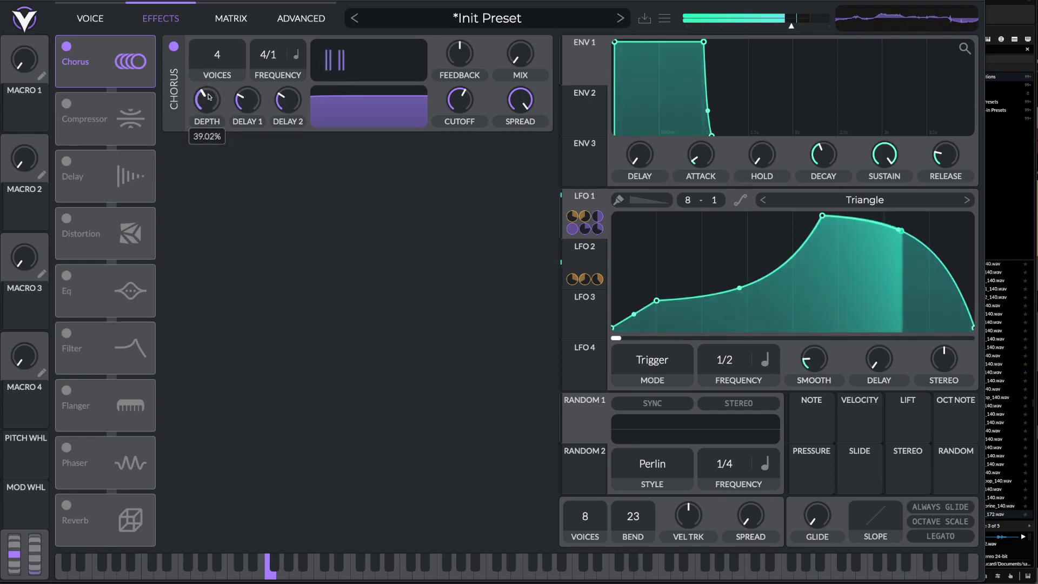
{"action": "left_click", "coordinate": [594, 262]}
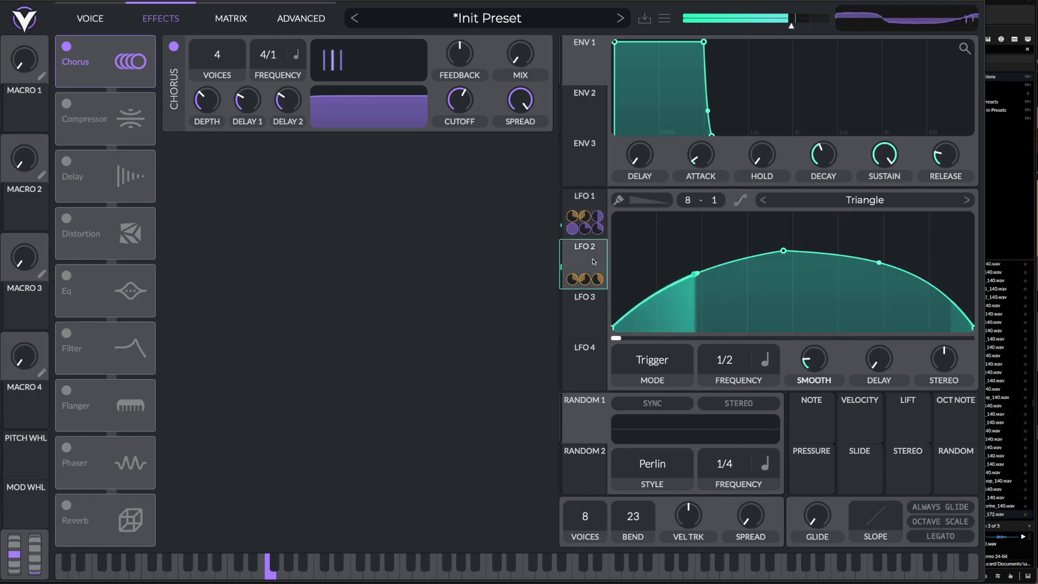
{"action": "left_click", "coordinate": [591, 206]}
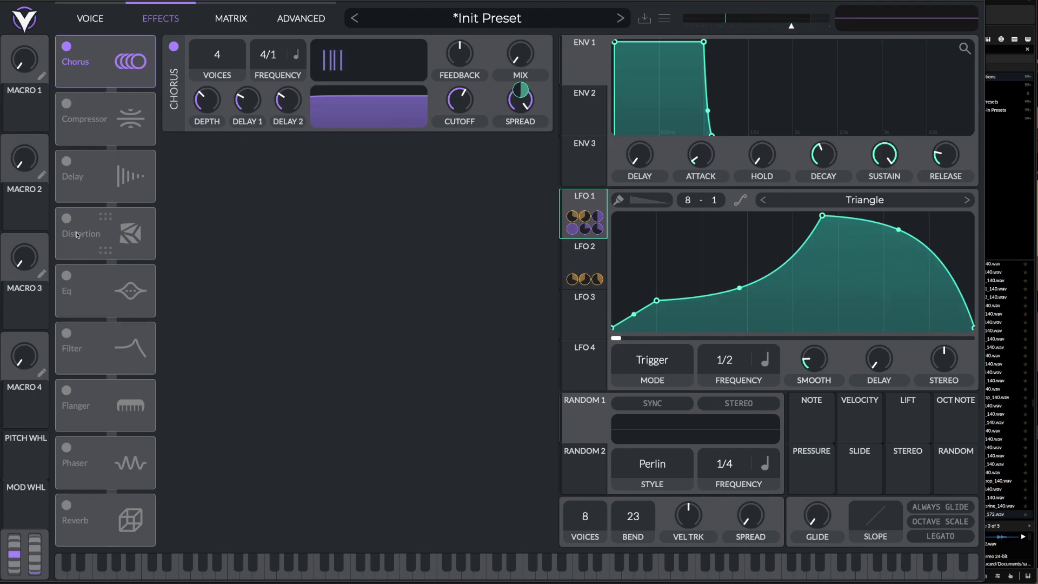
Enable the Distortion effect and place it directly after Chorus in the effects chain
{"action": "left_click", "coordinate": [67, 219]}
{"action": "left_click_drag", "start_coordinate": [108, 221], "coordinate": [106, 120]}
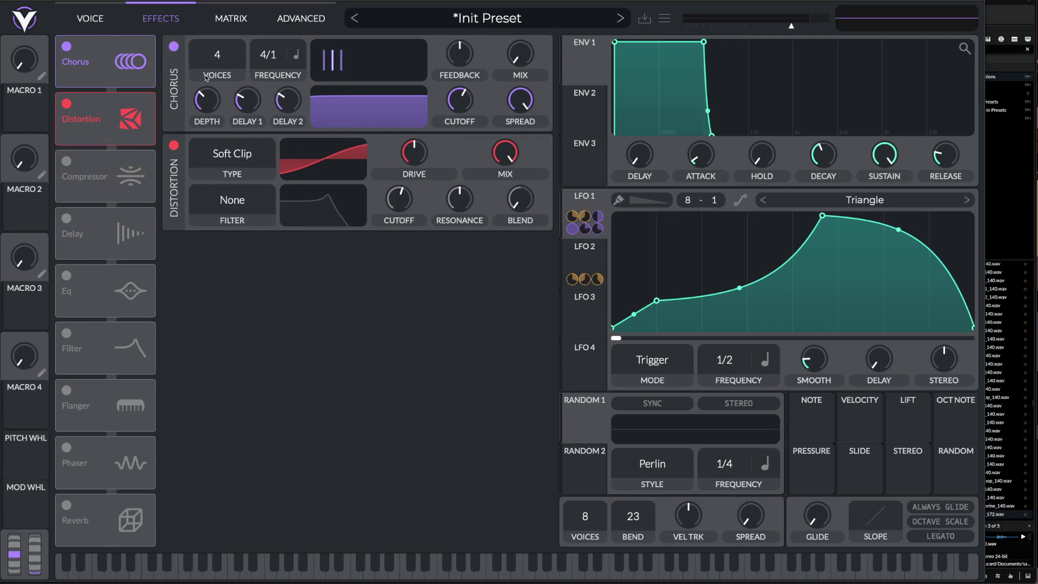
{"action": "left_click", "coordinate": [99, 25]}
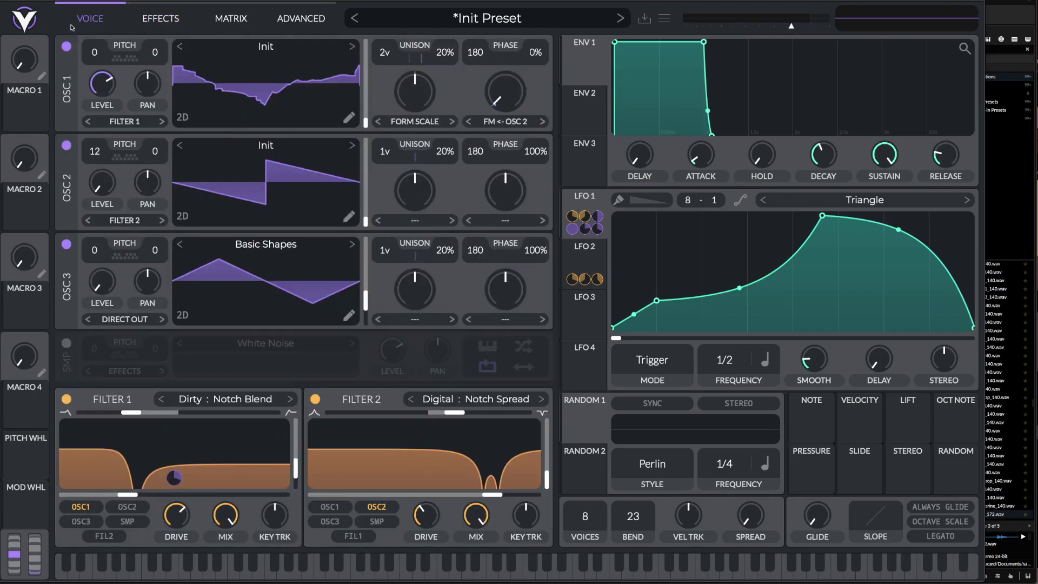
{"action": "left_click", "coordinate": [139, 26]}
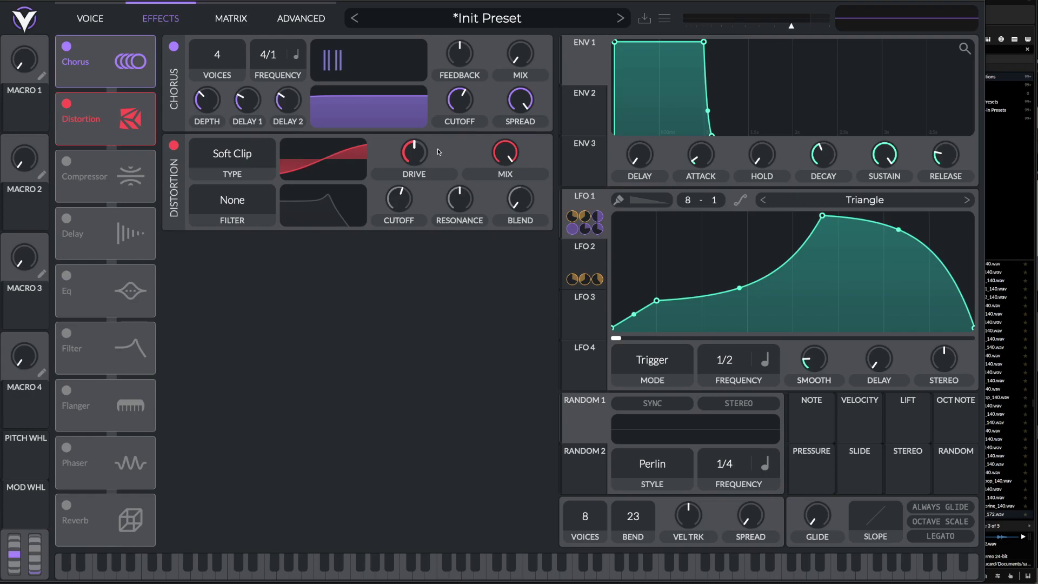
Change the distortion type to Hard Clip and raise its drive slightly
{"action": "left_click", "coordinate": [239, 158]}
{"action": "left_click", "coordinate": [252, 207]}
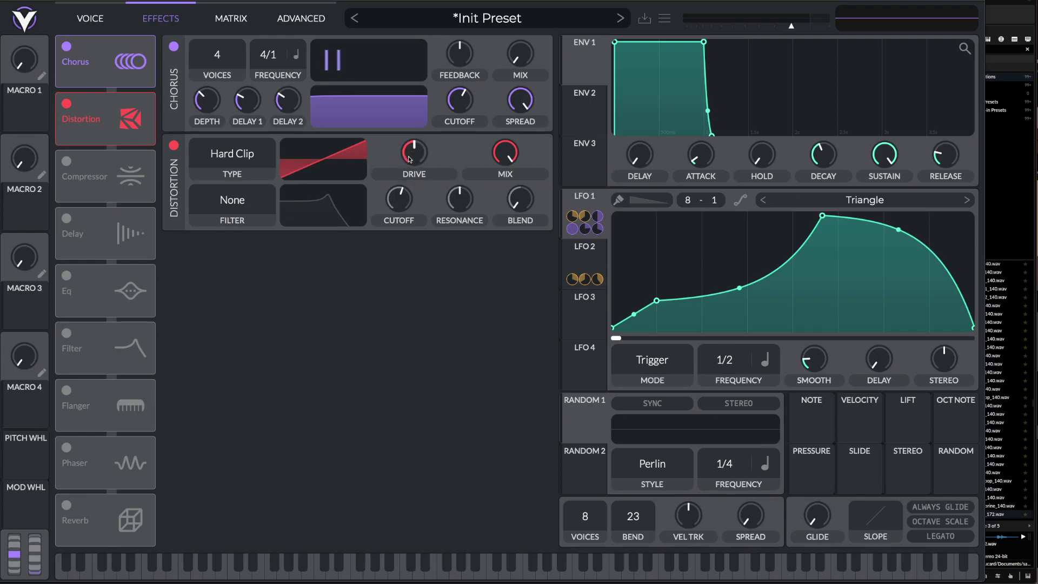
{"action": "left_click_drag", "start_coordinate": [410, 160], "coordinate": [407, 148]}
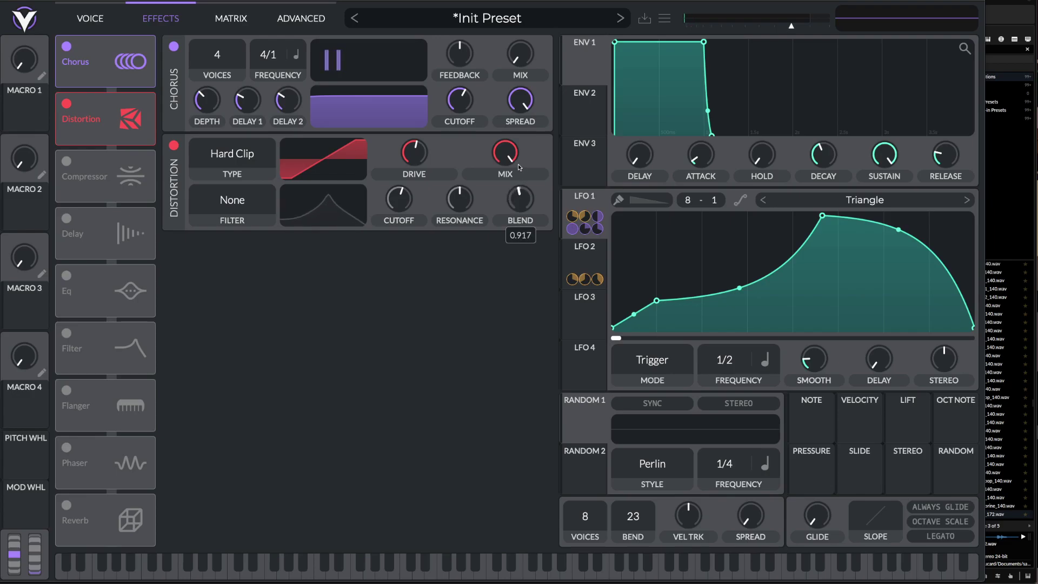
Set the distortion's filter to Post and lower its resonance to about 37.38%
{"action": "left_click", "coordinate": [239, 222]}
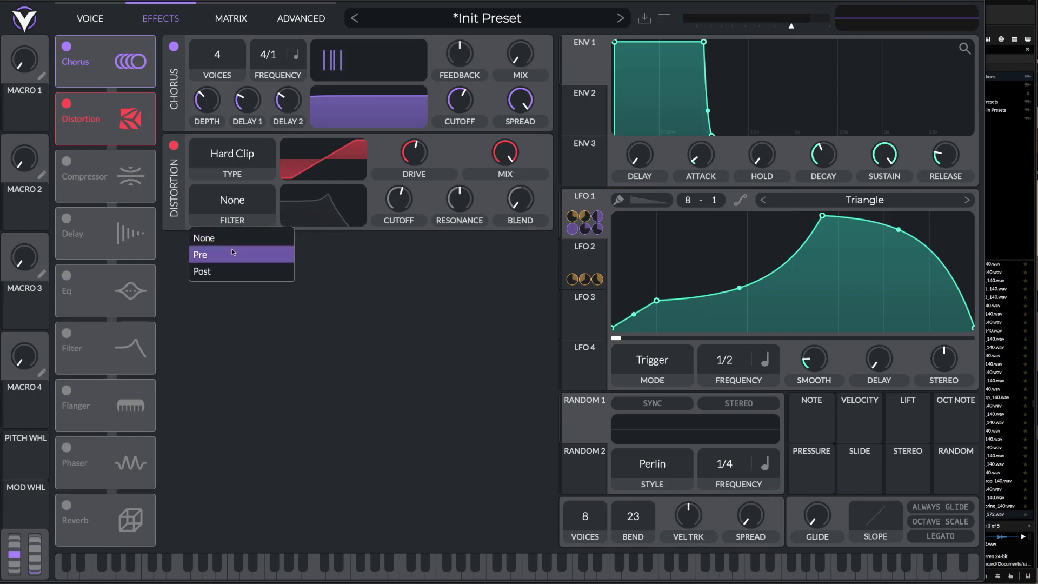
{"action": "left_click", "coordinate": [212, 271]}
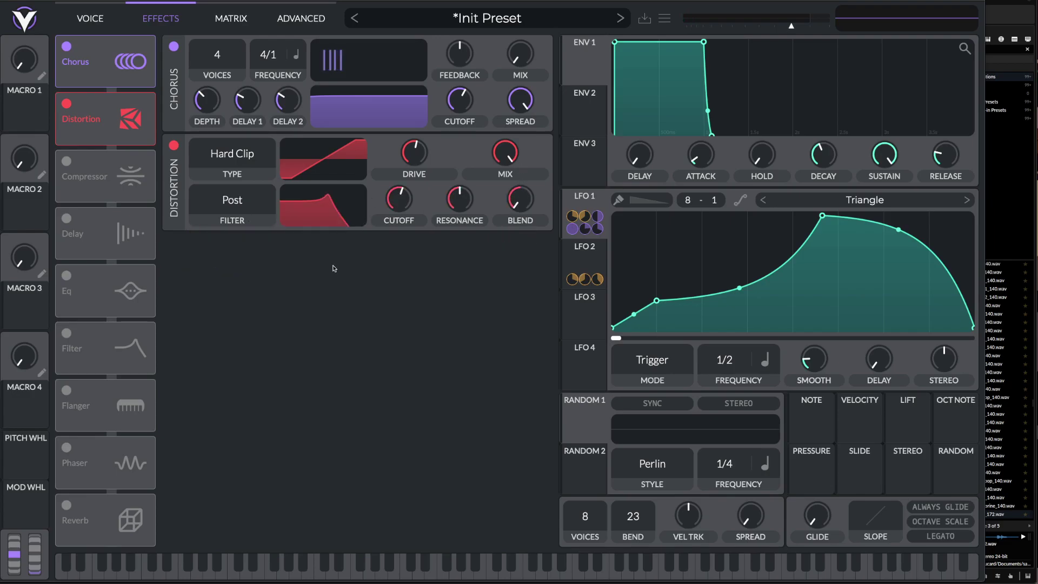
{"action": "mouse_move", "coordinate": [401, 198]}
{"action": "scroll", "coordinate": [453, 201], "scroll_direction": "down", "scroll_amount": 5}
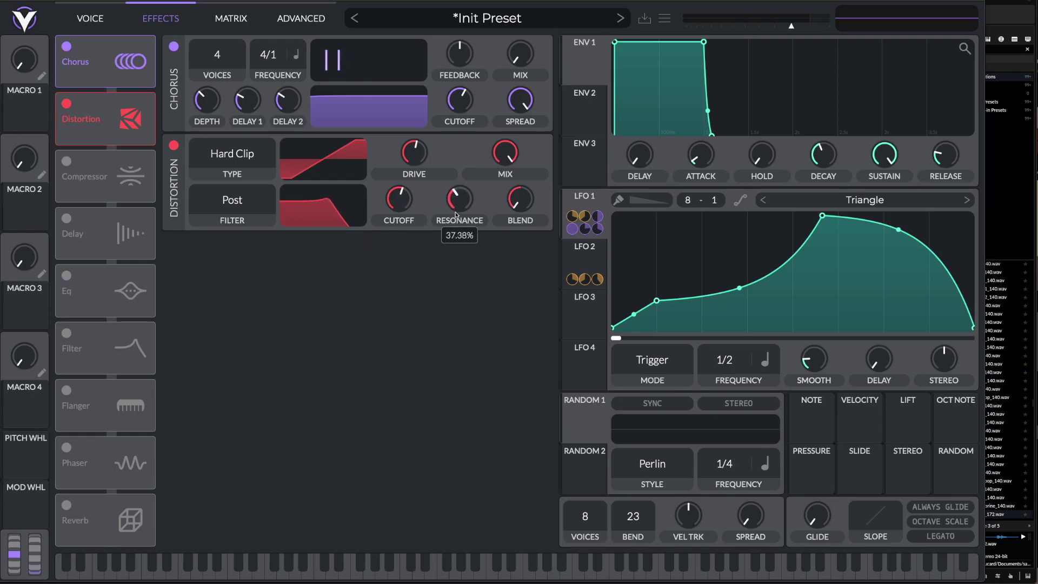
Modulate the distortion filter's cutoff with LFO 1 by a large positive amount and lower its base cutoff to well below half
{"action": "scroll", "coordinate": [396, 200], "scroll_direction": "up", "scroll_amount": 5}
{"action": "left_click_drag", "start_coordinate": [584, 222], "coordinate": [398, 199]}
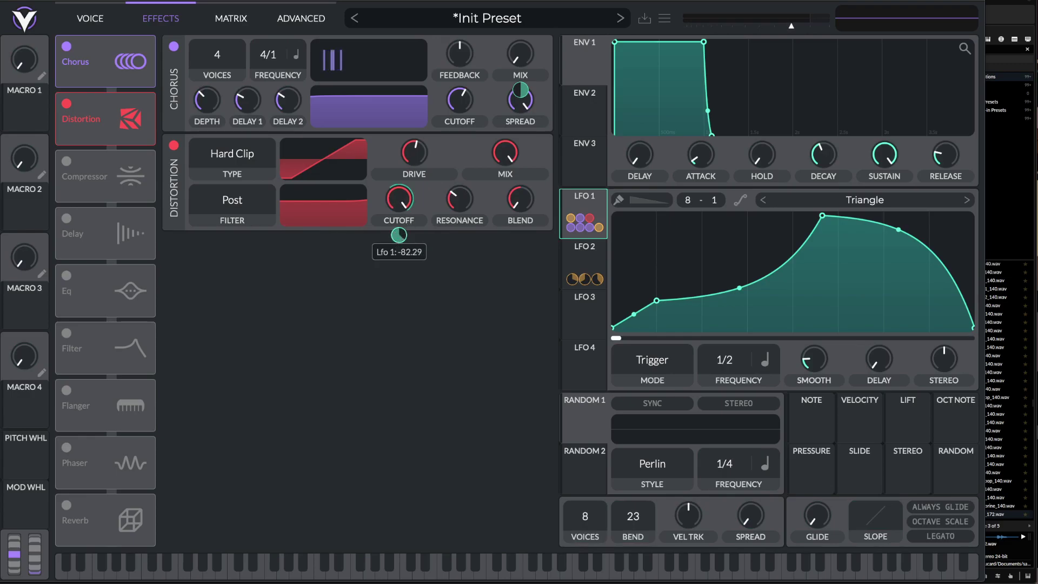
{"action": "left_click_drag", "start_coordinate": [399, 235], "coordinate": [399, 163]}
{"action": "left_click_drag", "start_coordinate": [397, 206], "coordinate": [396, 253]}
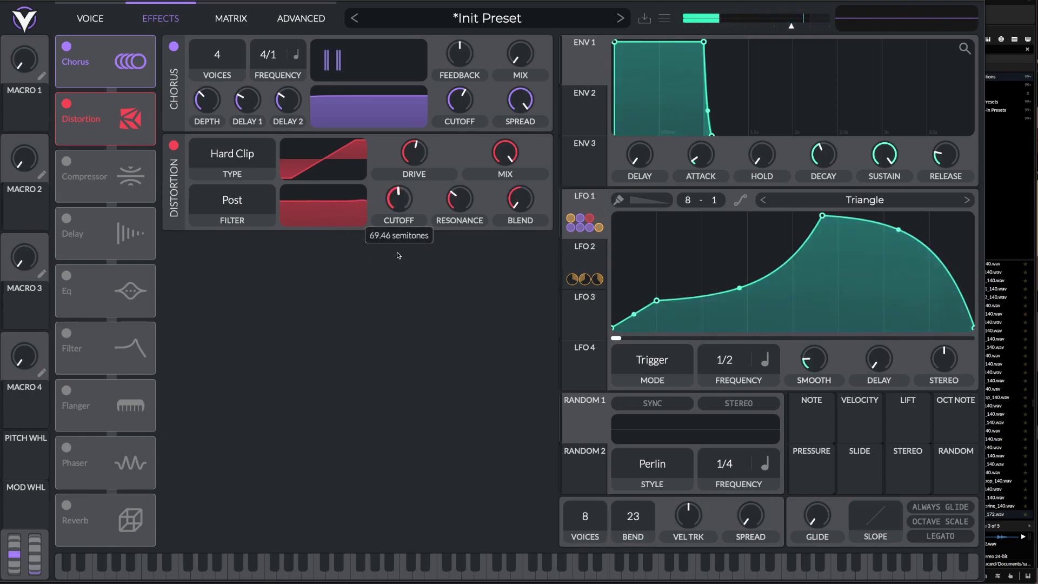
{"action": "left_click_drag", "start_coordinate": [407, 198], "coordinate": [407, 208]}
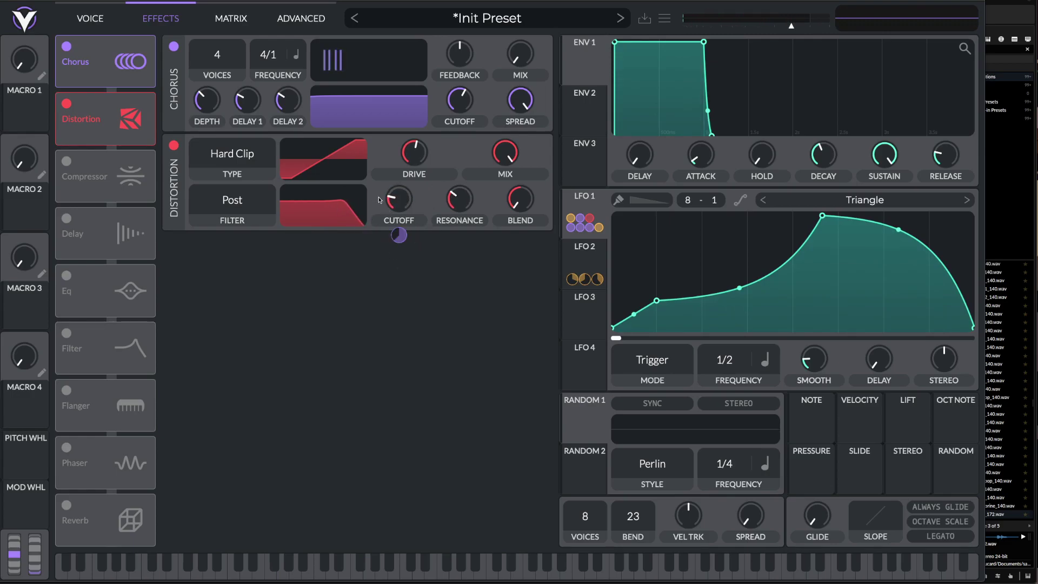
{"action": "left_click", "coordinate": [80, 19]}
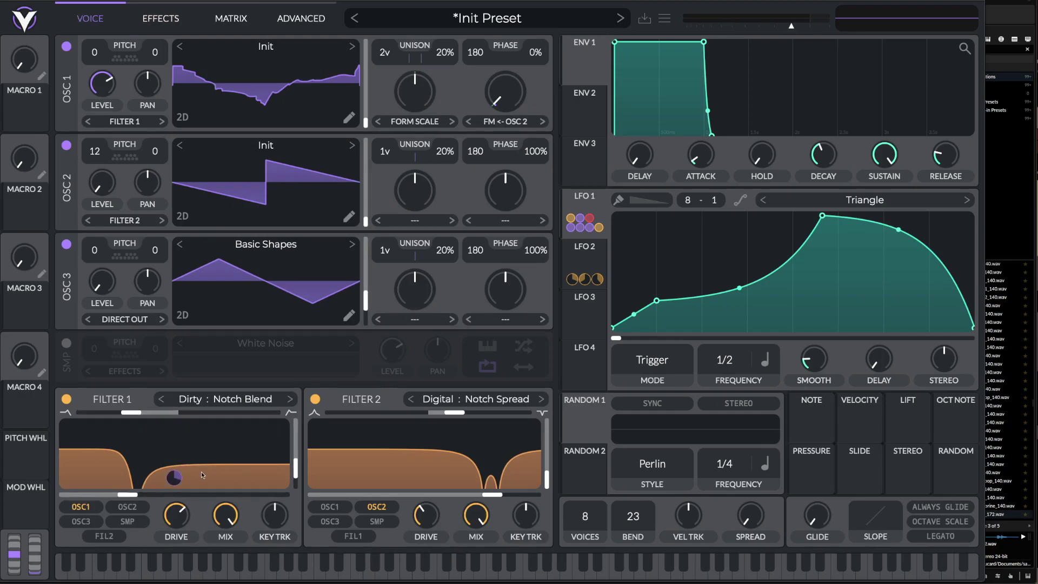
{"action": "left_click", "coordinate": [169, 21]}
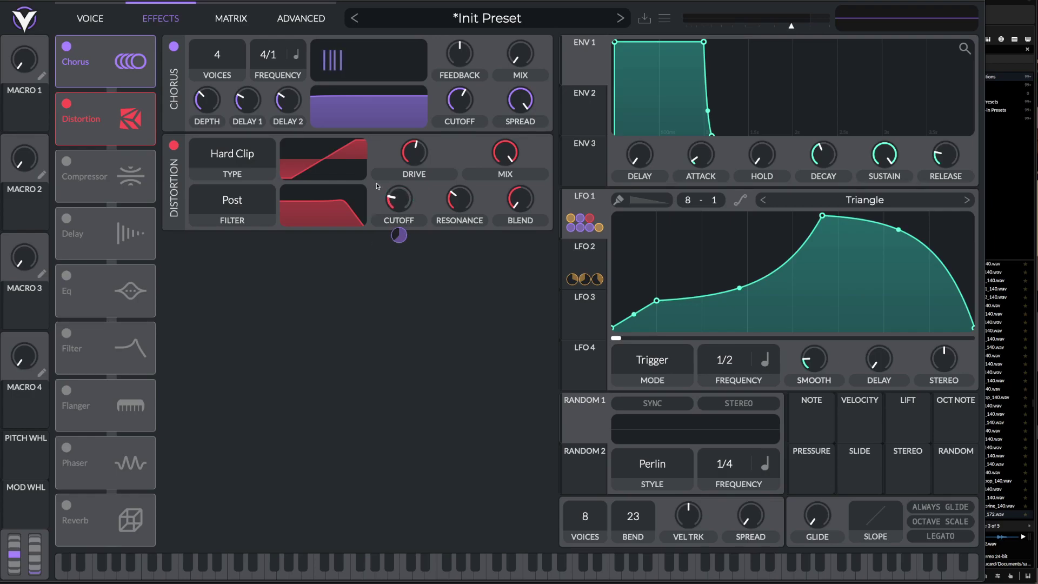
{"action": "left_click", "coordinate": [92, 20]}
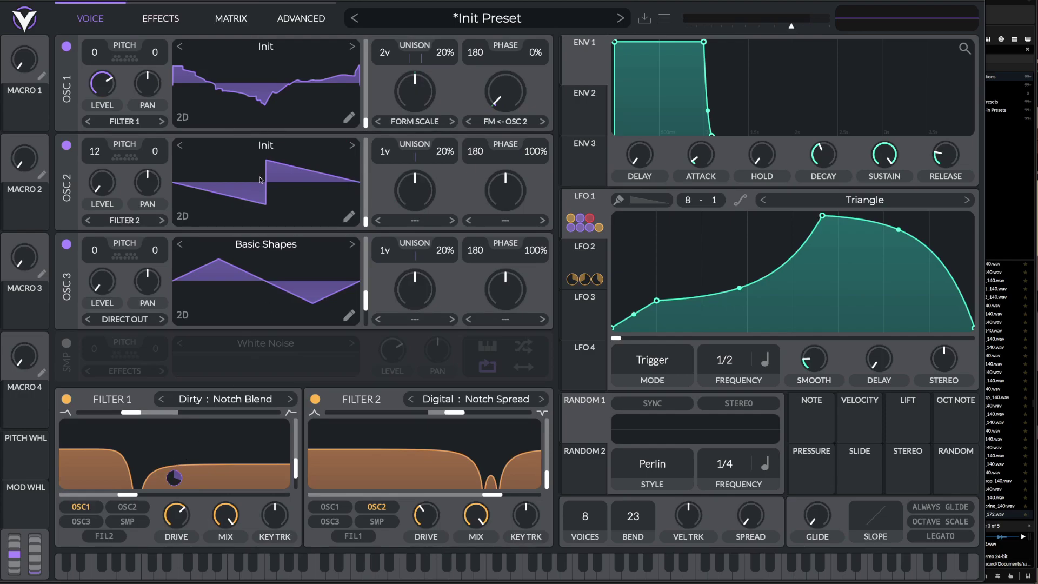
{"action": "left_click", "coordinate": [161, 19]}
Raise the distortion filter's base cutoff to about the middle and reduce its resonance to minimum
{"action": "left_click_drag", "start_coordinate": [386, 214], "coordinate": [397, 194]}
{"action": "left_click_drag", "start_coordinate": [460, 205], "coordinate": [461, 227]}
{"action": "left_click_drag", "start_coordinate": [514, 204], "coordinate": [506, 230]}
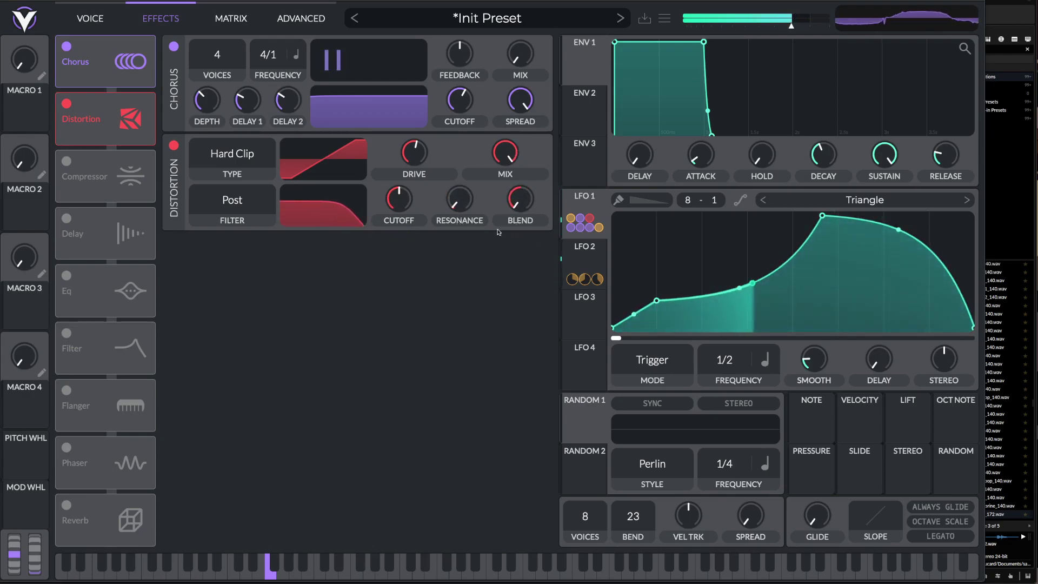
{"action": "mouse_move", "coordinate": [417, 157]}
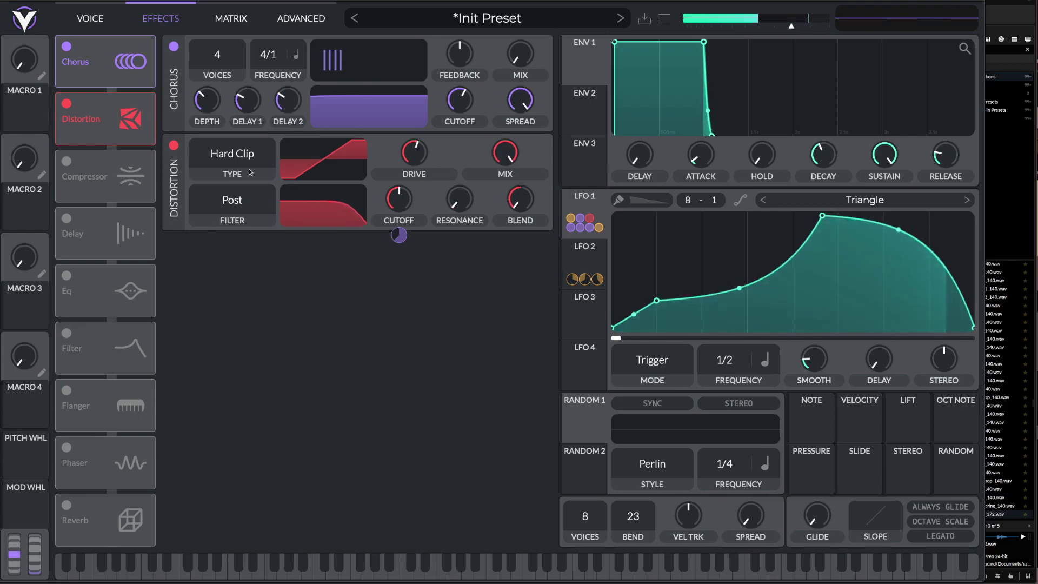
Enable the EQ effect
{"action": "left_click", "coordinate": [66, 276]}
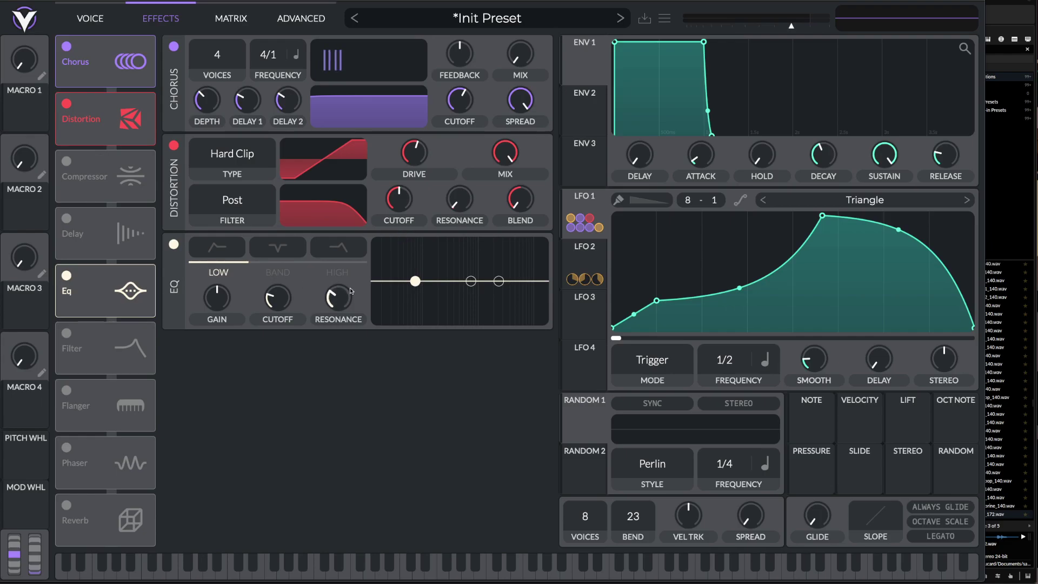
{"action": "left_click", "coordinate": [231, 252]}
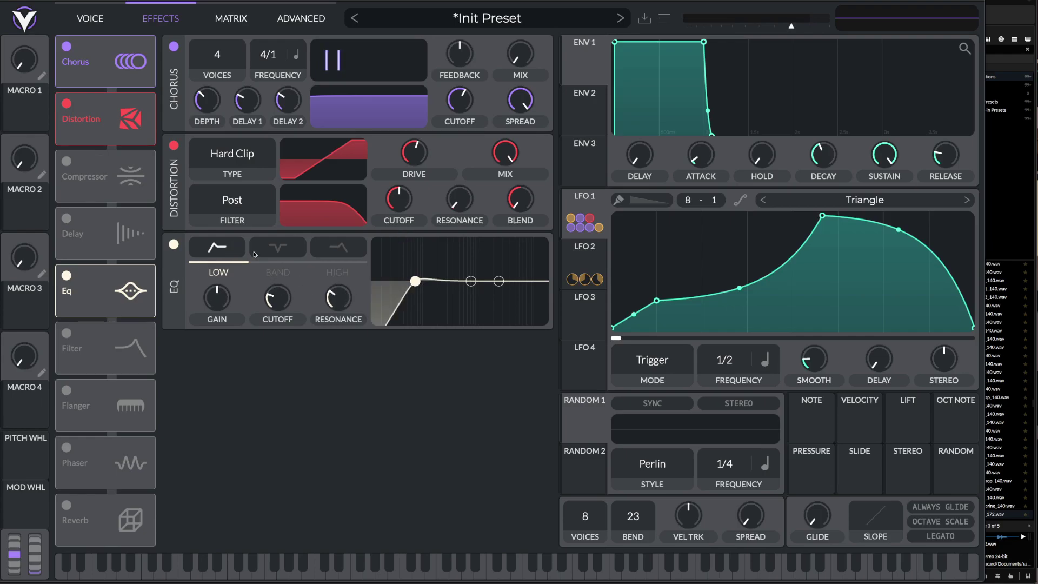
{"action": "left_click", "coordinate": [332, 250]}
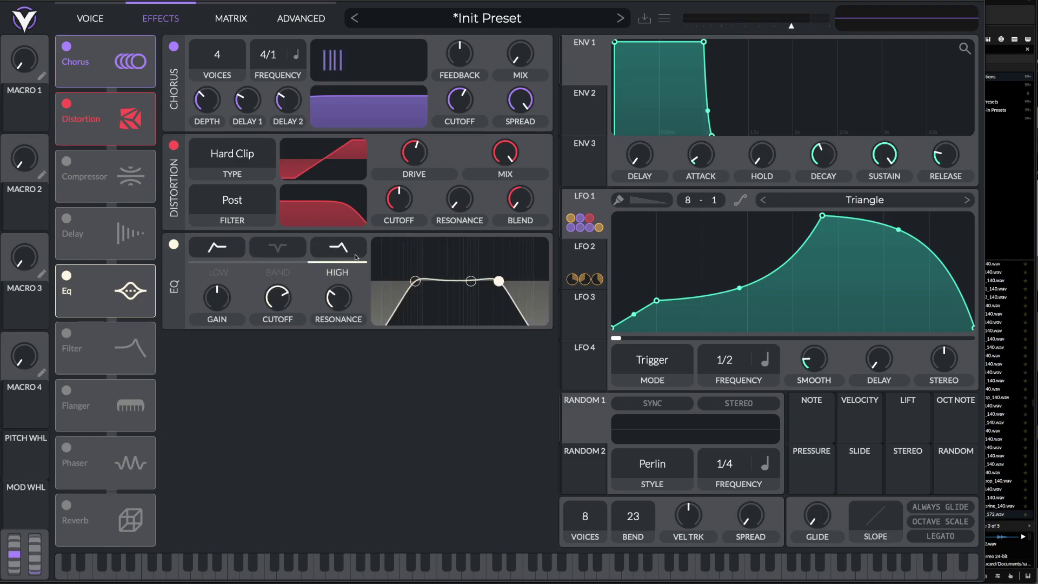
{"action": "left_click", "coordinate": [242, 250]}
{"action": "left_click", "coordinate": [283, 249]}
{"action": "left_click", "coordinate": [278, 250]}
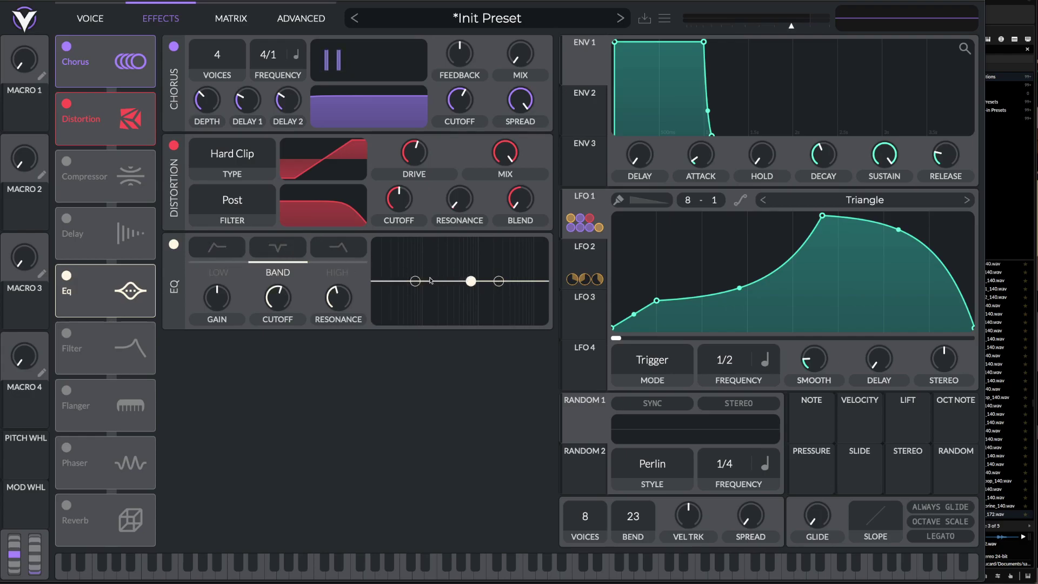
Boost the EQ's low shelf, raise its resonance to above half, and adjust its cutoff
{"action": "left_click_drag", "start_coordinate": [416, 281], "coordinate": [412, 265]}
{"action": "left_click_drag", "start_coordinate": [337, 299], "coordinate": [338, 279]}
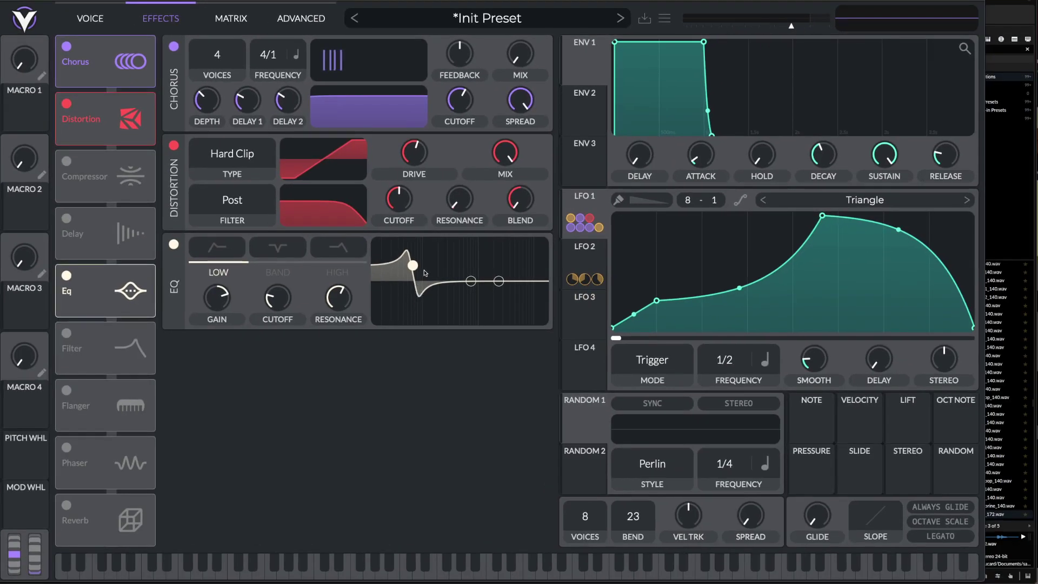
{"action": "left_click_drag", "start_coordinate": [276, 298], "coordinate": [276, 285]}
Boost the EQ's high shelf at about 102 semitones with more resonance, and boost the mid band between the two shelves
{"action": "mouse_move", "coordinate": [499, 281]}
{"action": "left_mouse_down"}
{"action": "mouse_move", "coordinate": [500, 262]}
{"action": "mouse_move", "coordinate": [497, 300]}
{"action": "mouse_move", "coordinate": [501, 264]}
{"action": "left_mouse_up"}
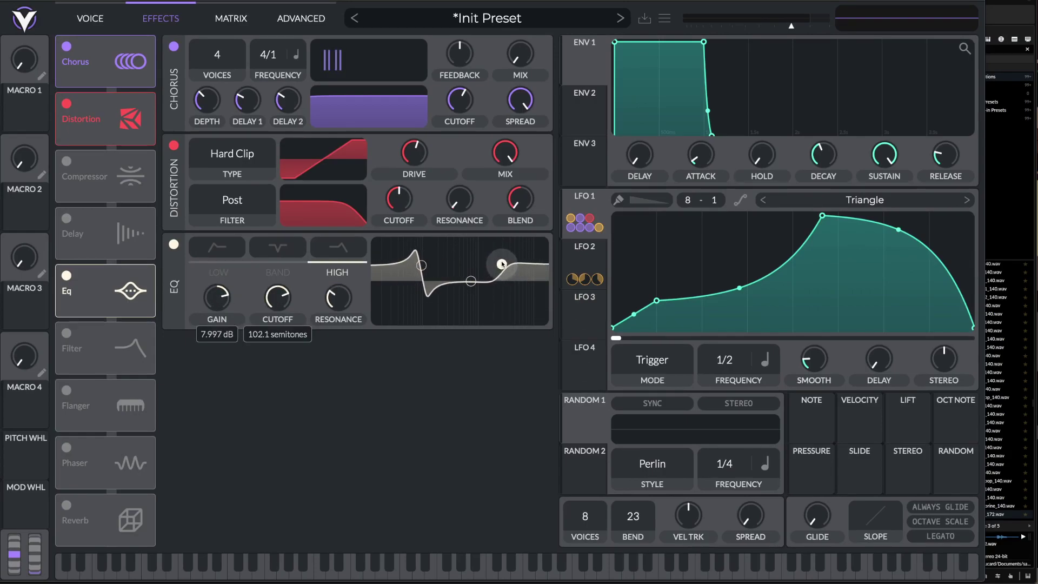
{"action": "left_click_drag", "start_coordinate": [337, 299], "coordinate": [344, 272]}
{"action": "left_click_drag", "start_coordinate": [469, 281], "coordinate": [411, 263]}
{"action": "left_click_drag", "start_coordinate": [502, 264], "coordinate": [502, 267]}
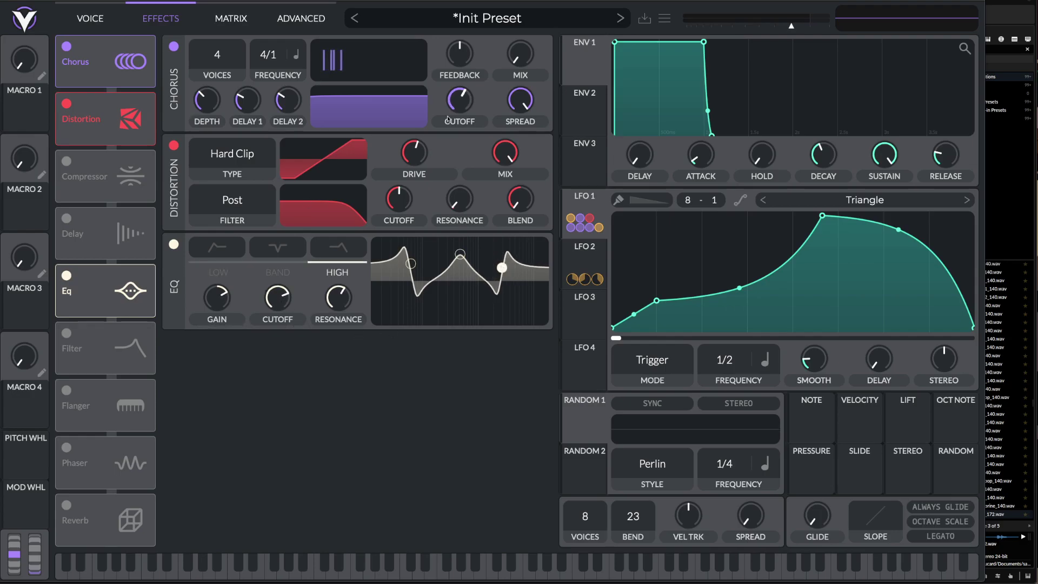
Switch the EQ's mid band to notch mode
{"action": "mouse_move", "coordinate": [582, 200]}
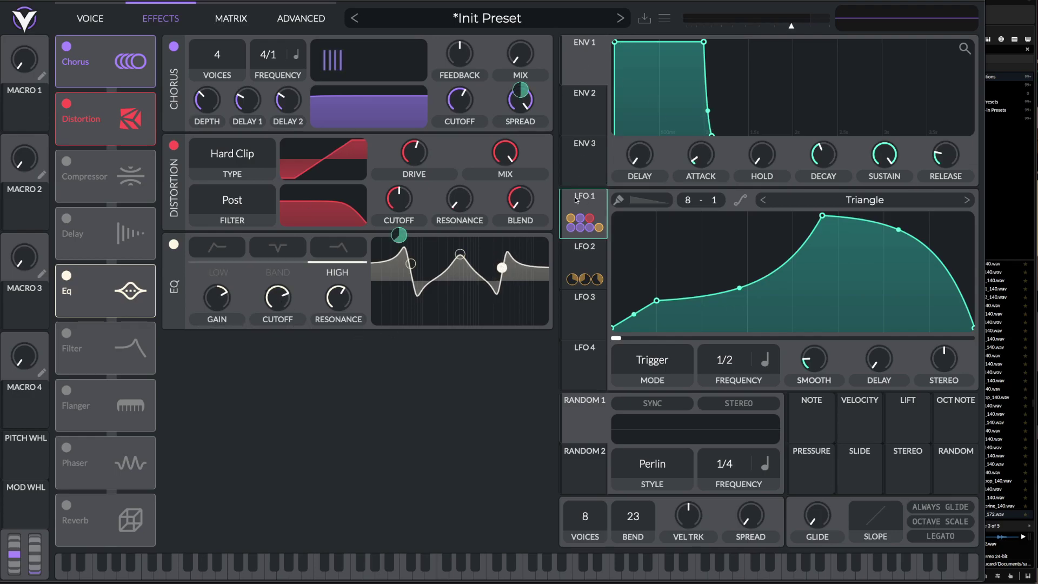
{"action": "left_click_drag", "start_coordinate": [569, 198], "coordinate": [284, 300]}
{"action": "left_click", "coordinate": [279, 249]}
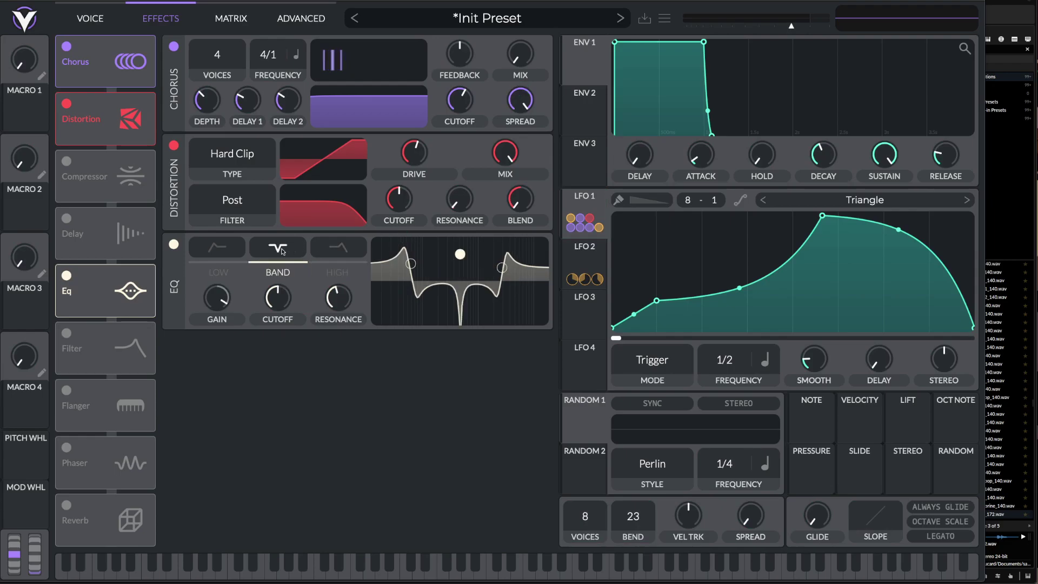
Lower the EQ high shelf's gain below zero, modulate its cutoff with LFO 1, and raise its resonance slightly
{"action": "mouse_move", "coordinate": [586, 202]}
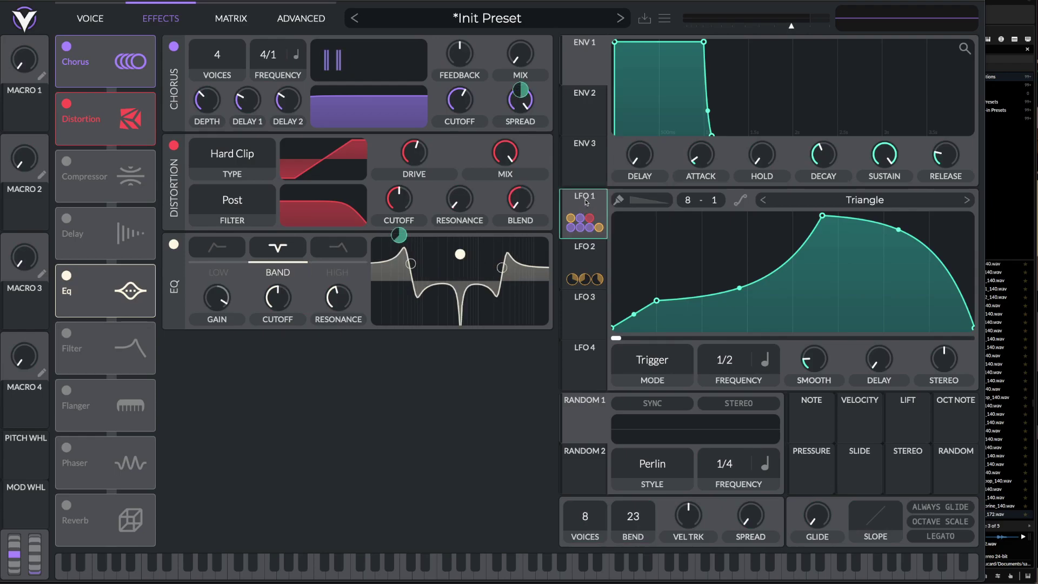
{"action": "left_click_drag", "start_coordinate": [503, 267], "coordinate": [503, 304]}
{"action": "left_click_drag", "start_coordinate": [586, 202], "coordinate": [277, 380]}
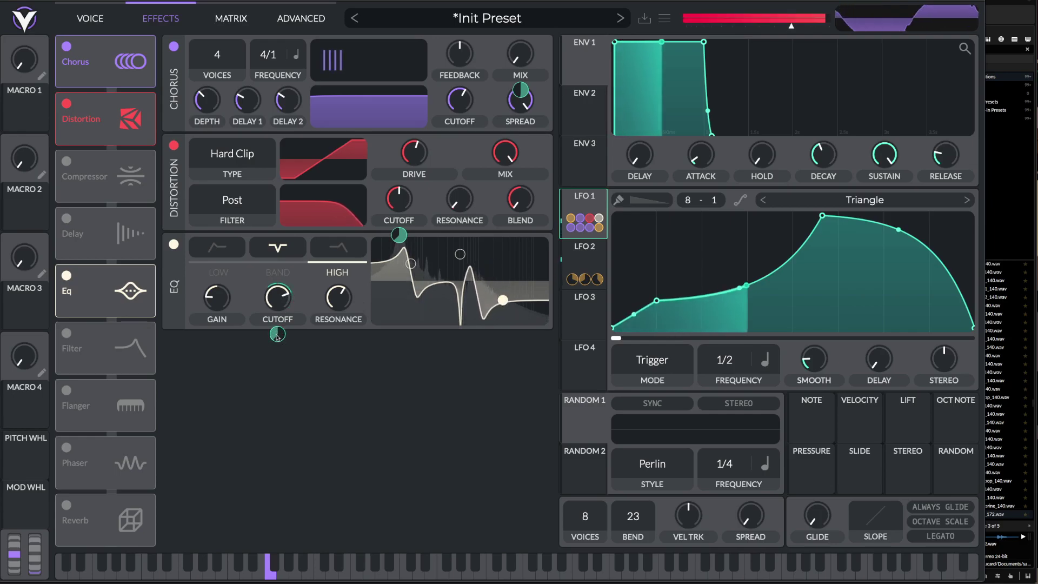
{"action": "left_click_drag", "start_coordinate": [503, 301], "coordinate": [502, 298]}
{"action": "mouse_move", "coordinate": [345, 298]}
{"action": "left_mouse_down"}
{"action": "mouse_move", "coordinate": [345, 310]}
{"action": "mouse_move", "coordinate": [345, 293]}
{"action": "left_mouse_up"}
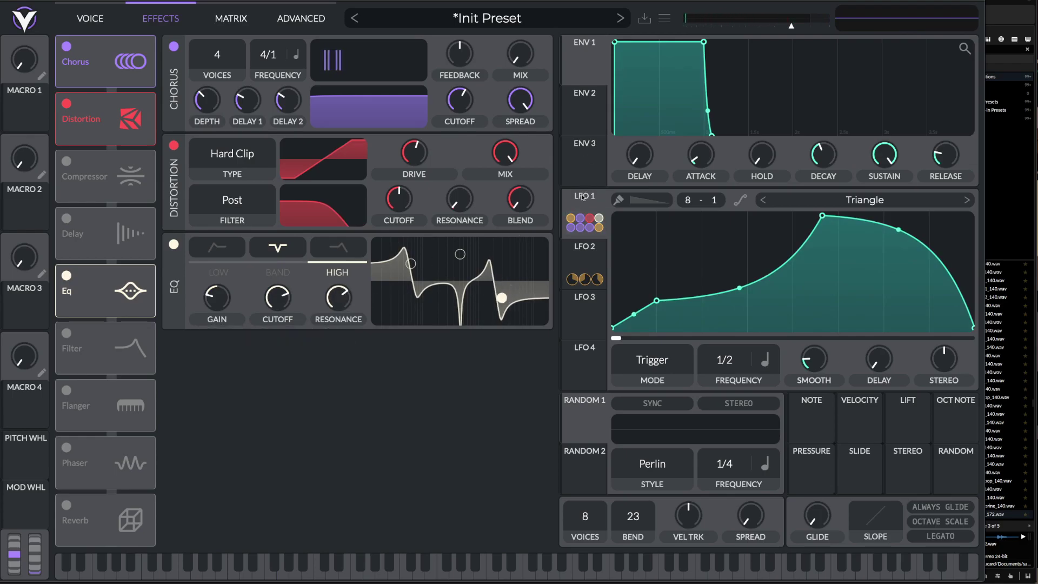
Modulate the EQ low shelf's cutoff with LFO 1 by a moderate positive amount
{"action": "mouse_move", "coordinate": [583, 197]}
{"action": "left_click", "coordinate": [228, 273]}
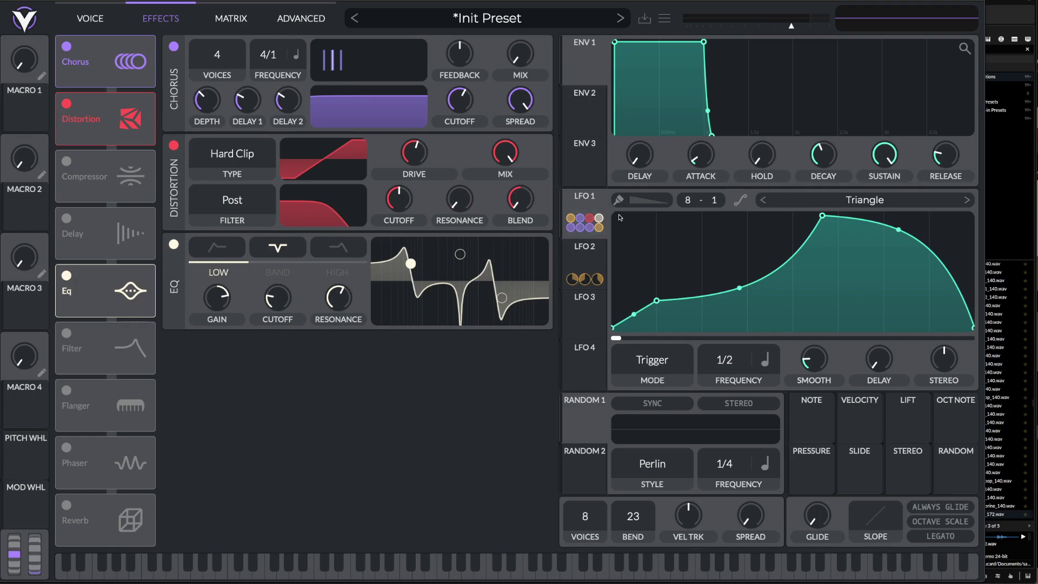
{"action": "left_click_drag", "start_coordinate": [584, 218], "coordinate": [278, 337]}
{"action": "mouse_move", "coordinate": [277, 334]}
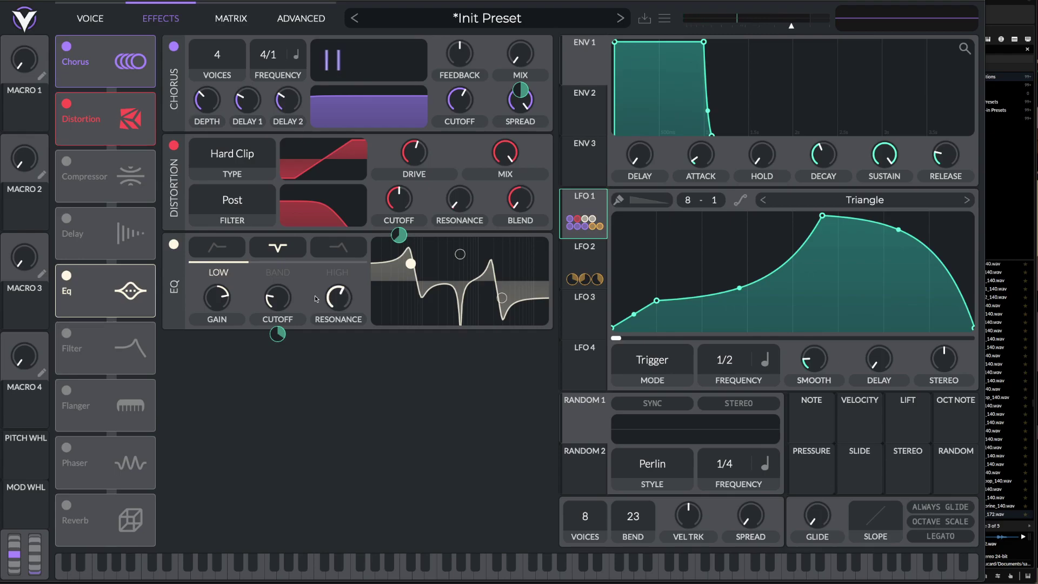
Modulate the EQ notch band's cutoff with LFO 2 and lower the notch's base cutoff to below half
{"action": "left_click", "coordinate": [282, 267]}
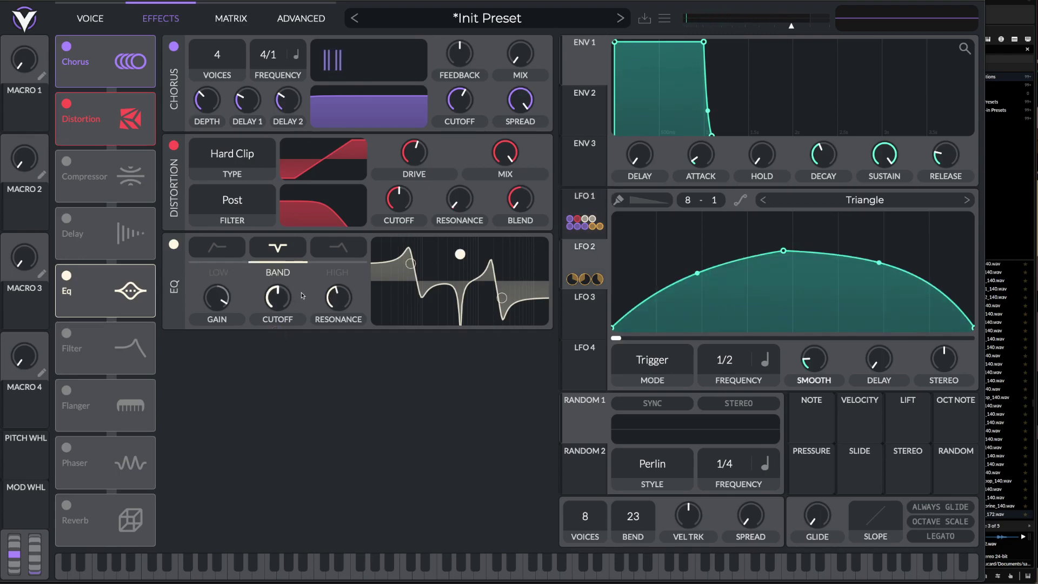
{"action": "left_click_drag", "start_coordinate": [572, 266], "coordinate": [280, 331]}
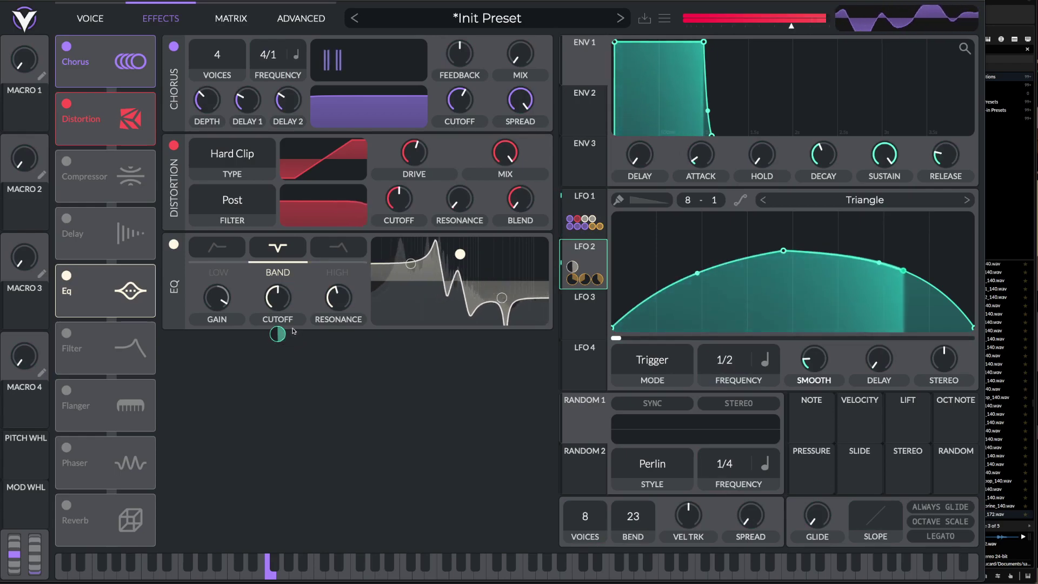
{"action": "left_click_drag", "start_coordinate": [278, 302], "coordinate": [279, 315]}
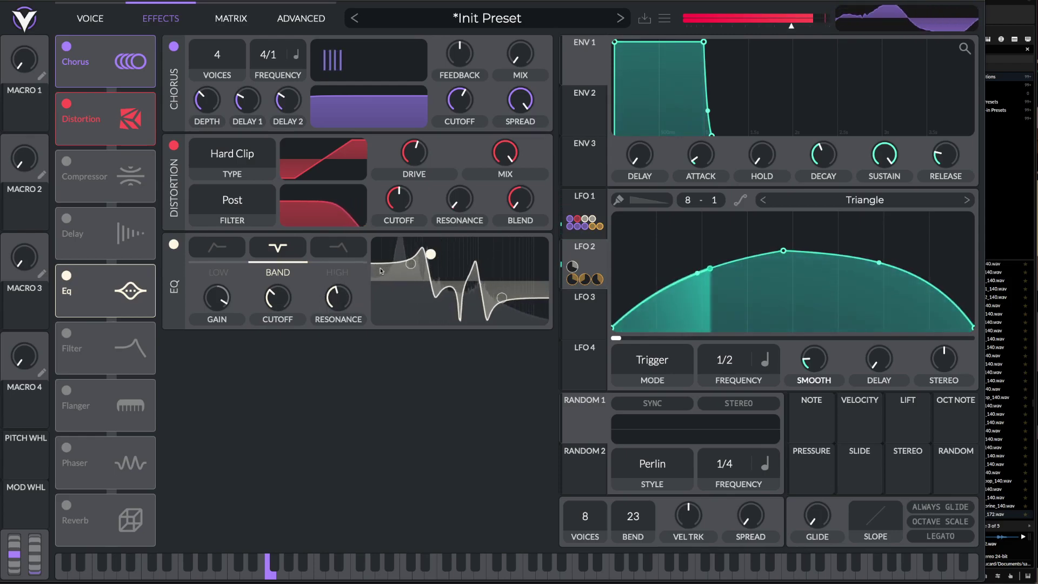
Modulate the EQ high shelf's resonance with LFO 2 by -0.277
{"action": "left_click", "coordinate": [340, 273]}
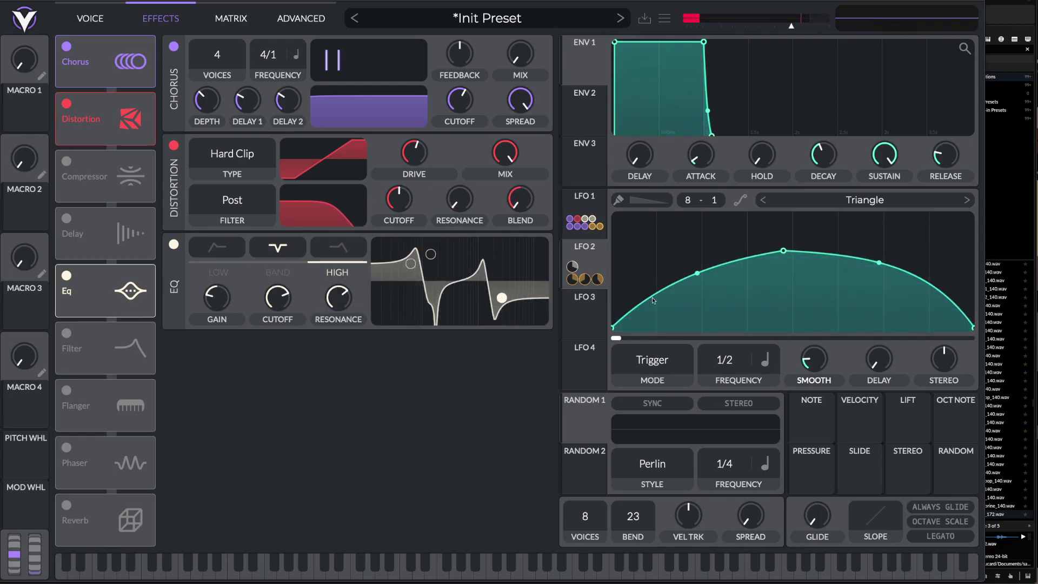
{"action": "left_click_drag", "start_coordinate": [597, 256], "coordinate": [334, 334]}
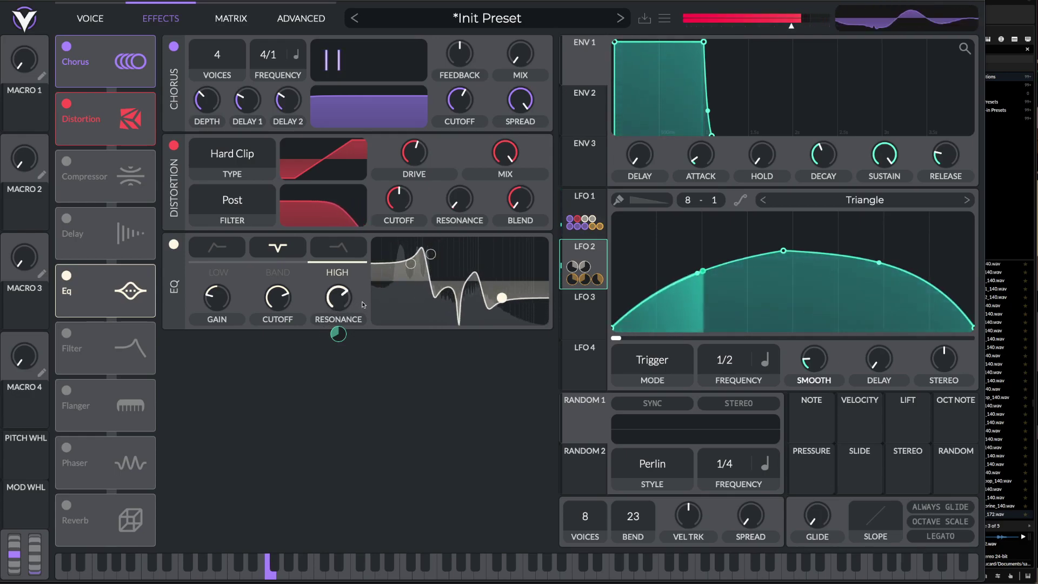
{"action": "mouse_move", "coordinate": [340, 334]}
{"action": "left_mouse_down"}
{"action": "mouse_move", "coordinate": [339, 383]}
{"action": "mouse_move", "coordinate": [339, 347]}
{"action": "left_mouse_up"}
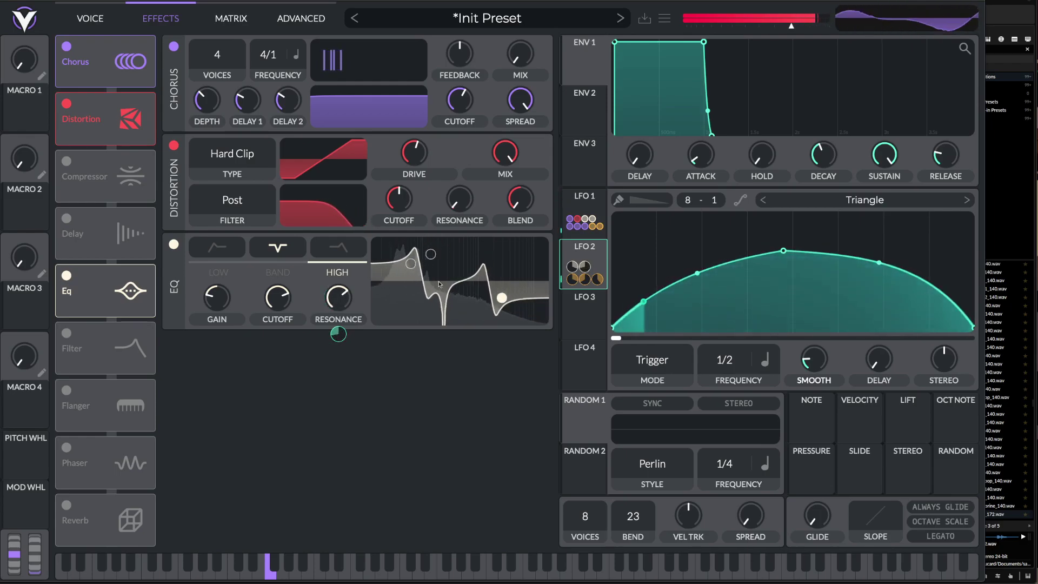
{"action": "mouse_move", "coordinate": [340, 332]}
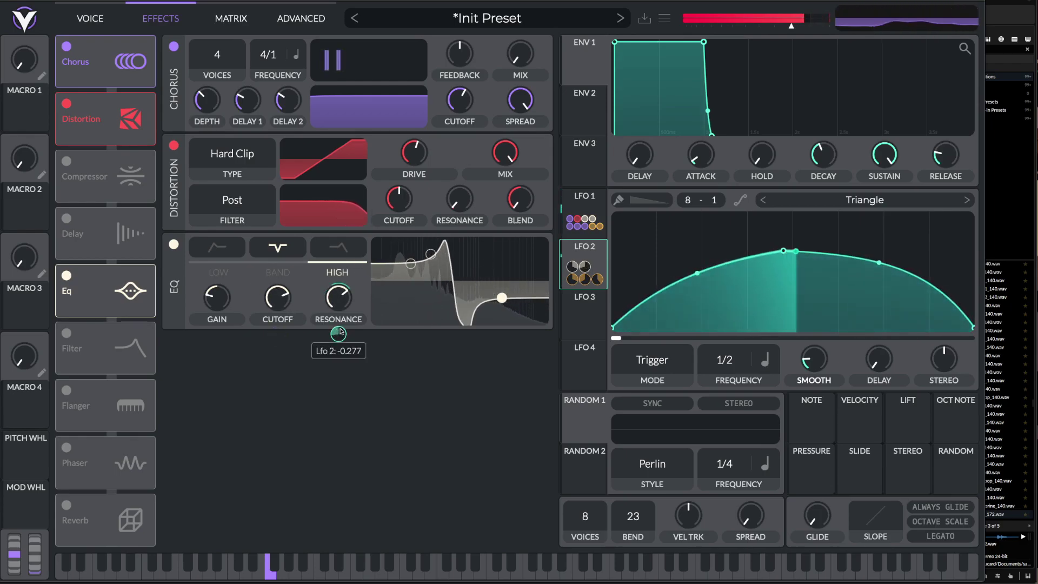
Modulate the EQ high shelf's gain with LFO 2 by a small positive amount
{"action": "left_click_drag", "start_coordinate": [585, 260], "coordinate": [225, 314]}
{"action": "mouse_move", "coordinate": [222, 329]}
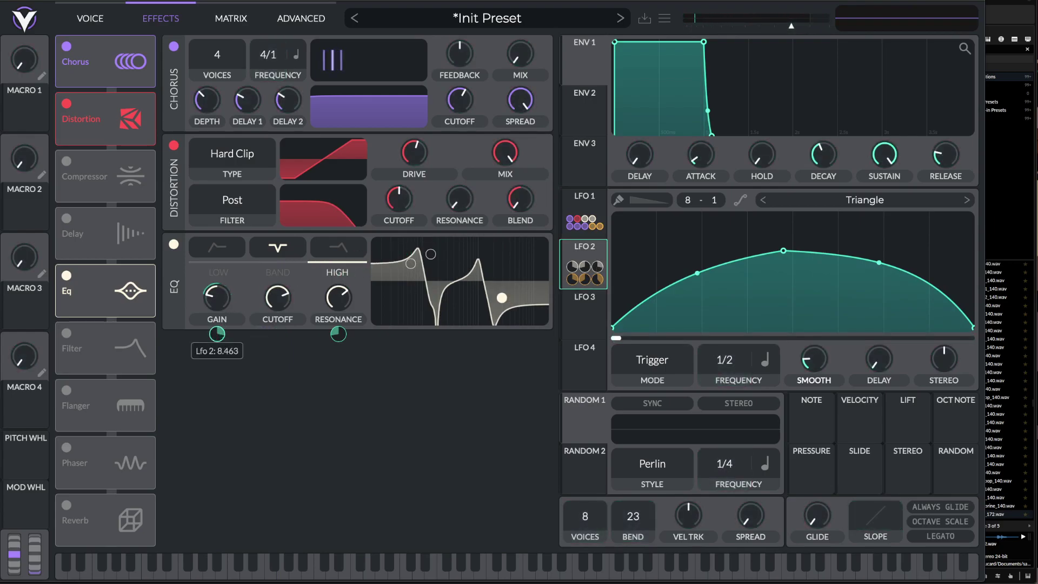
{"action": "left_click_drag", "start_coordinate": [219, 330], "coordinate": [219, 330]}
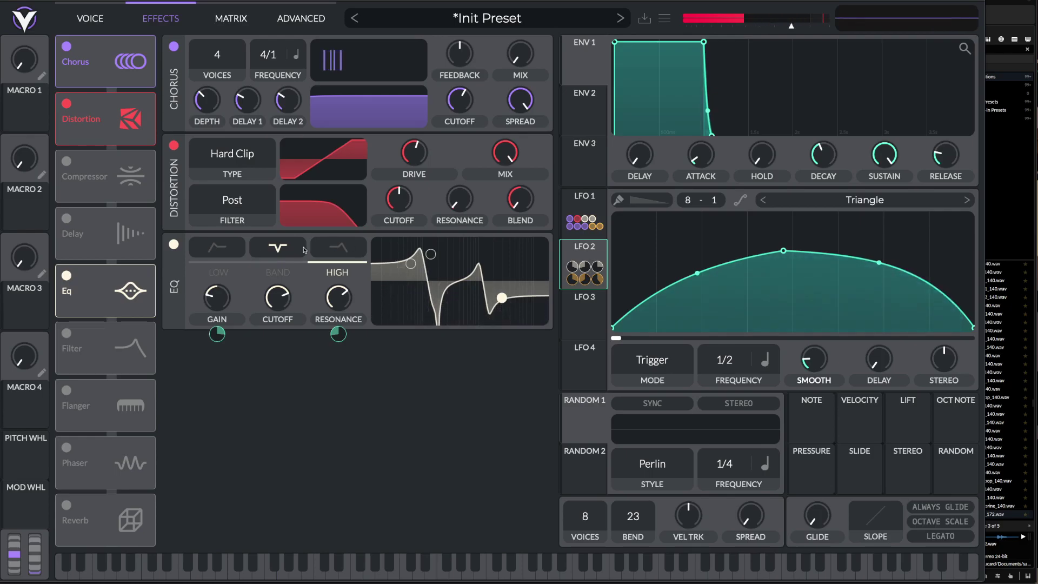
Modulate the EQ low shelf's gain and resonance with LFO 2
{"action": "left_click", "coordinate": [214, 273]}
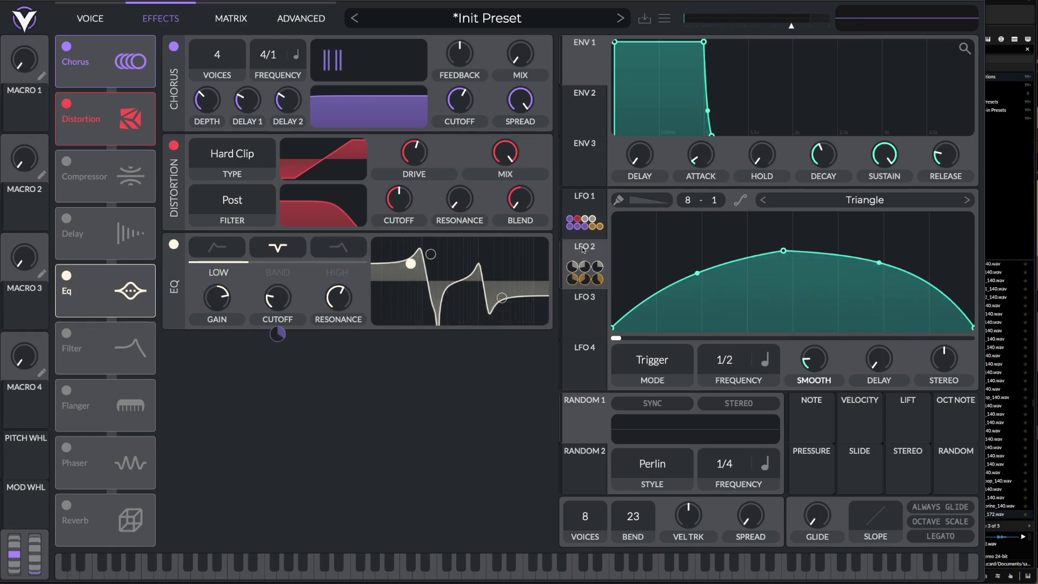
{"action": "left_click_drag", "start_coordinate": [583, 249], "coordinate": [217, 299]}
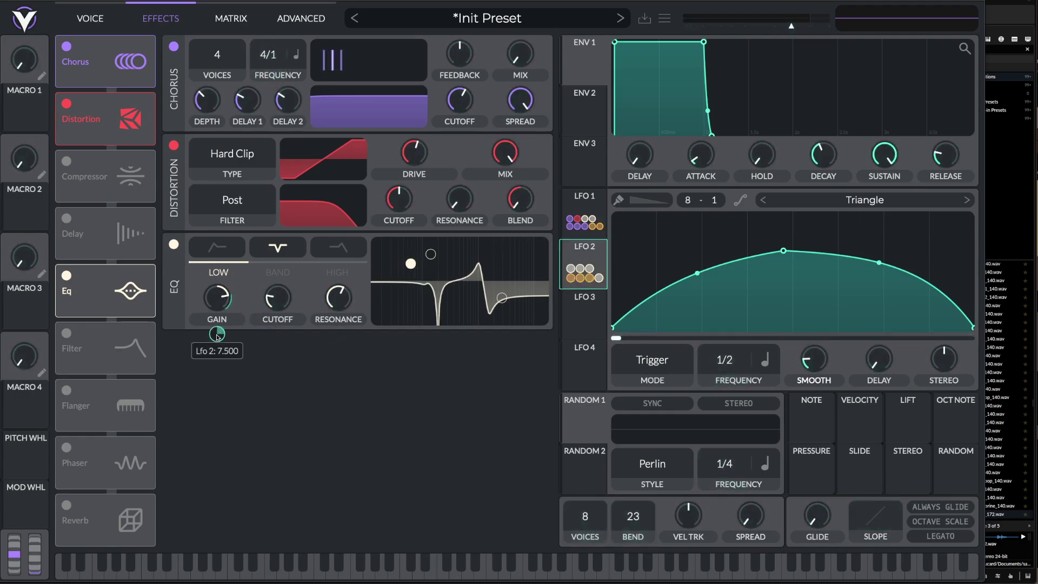
{"action": "left_click_drag", "start_coordinate": [217, 334], "coordinate": [217, 336]}
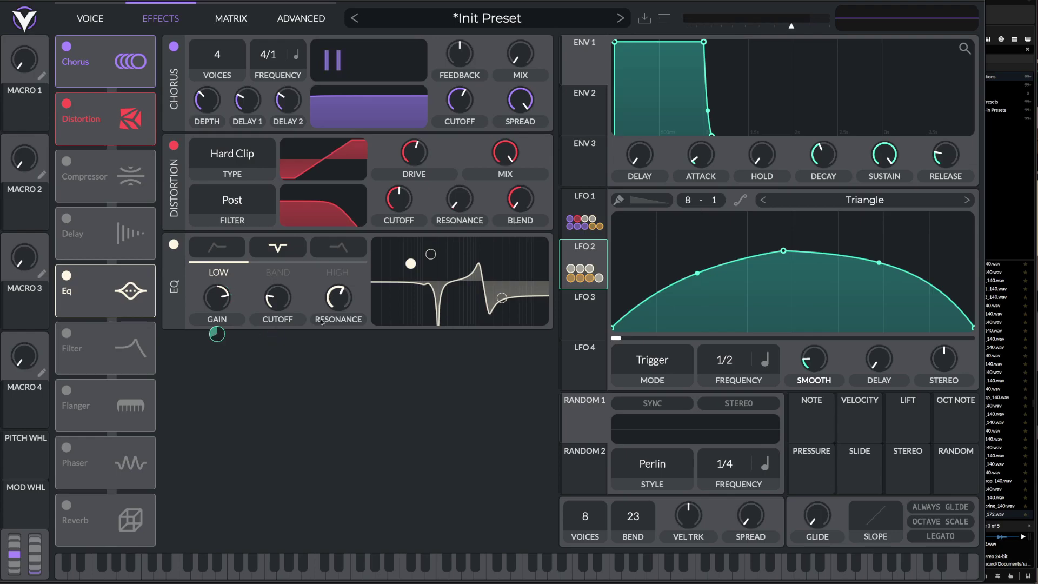
{"action": "left_click_drag", "start_coordinate": [578, 247], "coordinate": [339, 298]}
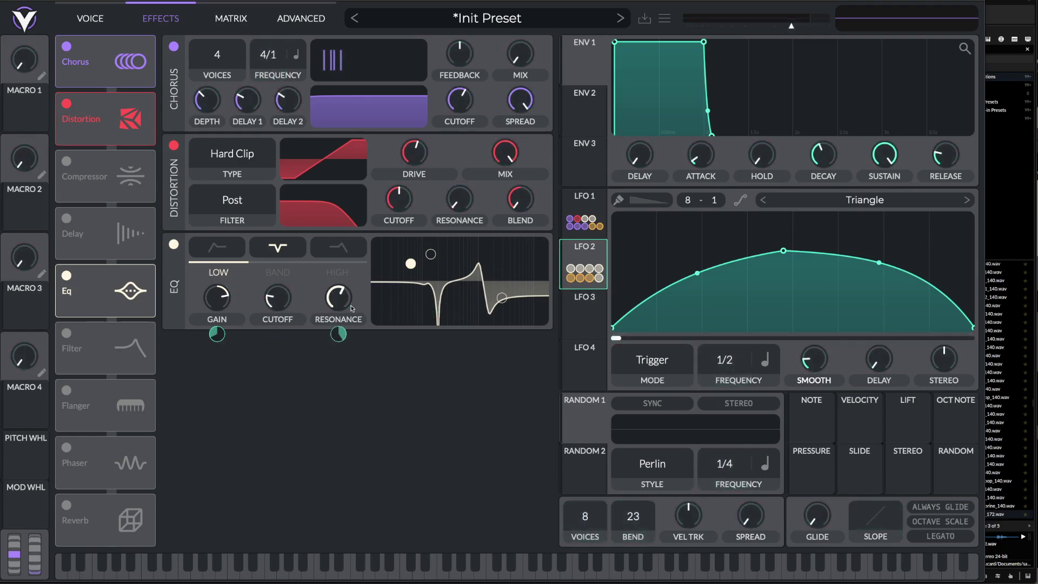
Set LFO 2's modulation amount on the EQ low shelf's resonance to 0.388
{"action": "left_click_drag", "start_coordinate": [338, 334], "coordinate": [339, 355]}
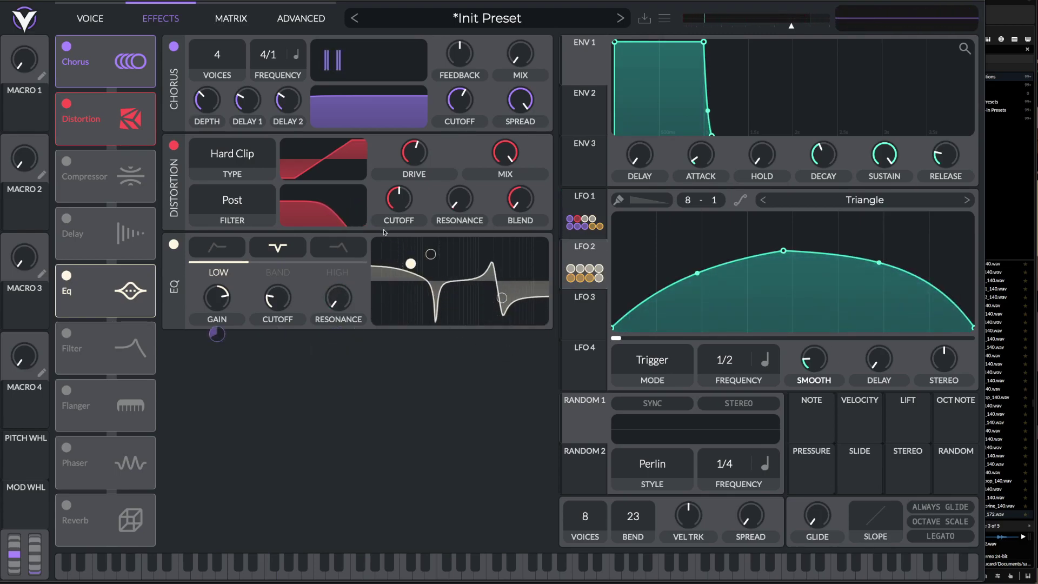
{"action": "mouse_move", "coordinate": [334, 335]}
{"action": "left_click_drag", "start_coordinate": [338, 334], "coordinate": [338, 331]}
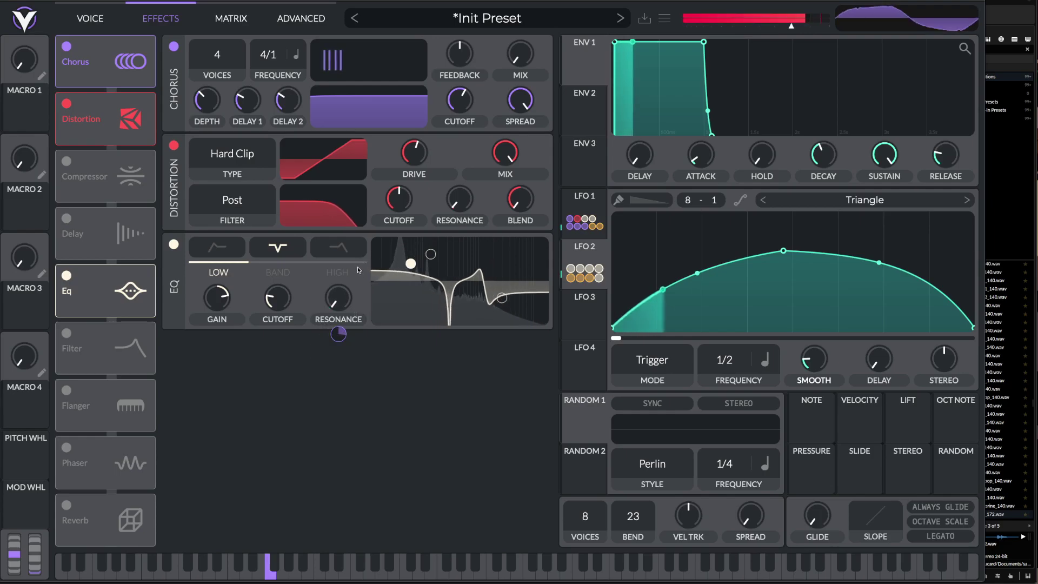
{"action": "mouse_move", "coordinate": [335, 337]}
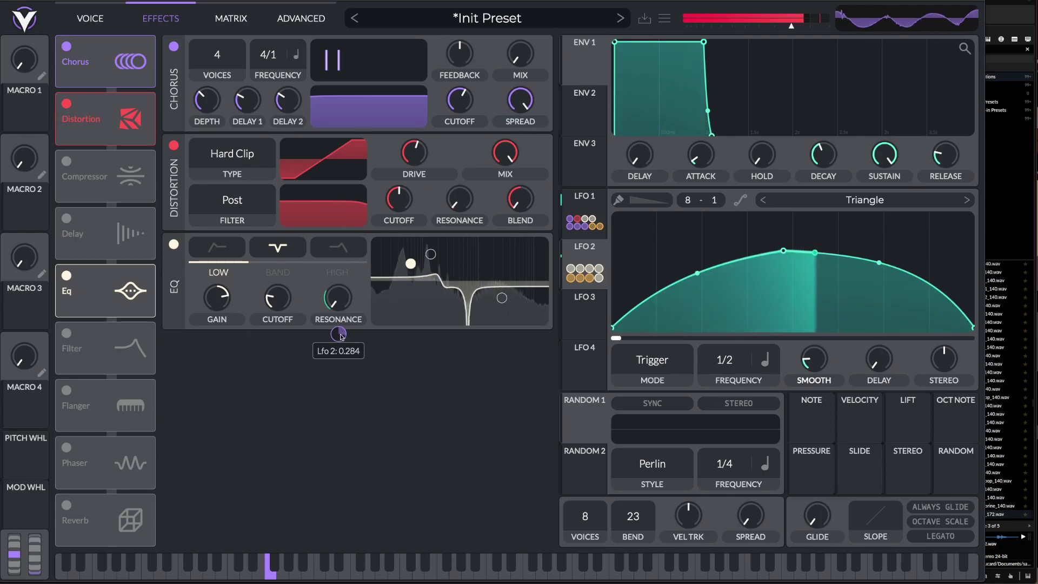
{"action": "mouse_move", "coordinate": [338, 335]}
{"action": "left_mouse_down"}
{"action": "mouse_move", "coordinate": [338, 314]}
{"action": "mouse_move", "coordinate": [338, 340]}
{"action": "left_mouse_up"}
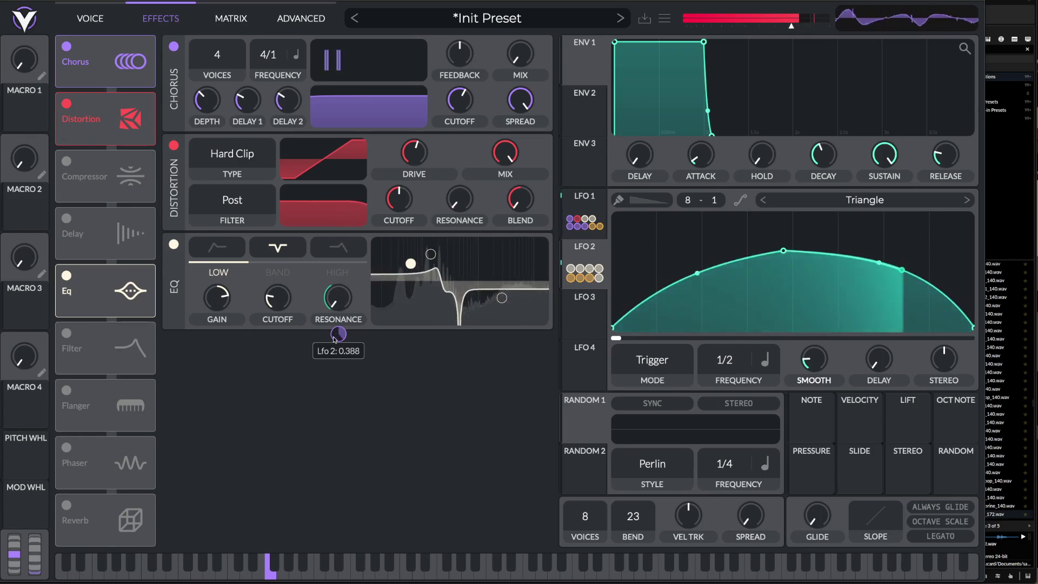
Reset the EQ low shelf's gain to 0 dB, adjust its LFO 2 depth, and raise the resonance while lowering the cutoff
{"action": "double_click", "coordinate": [220, 302]}
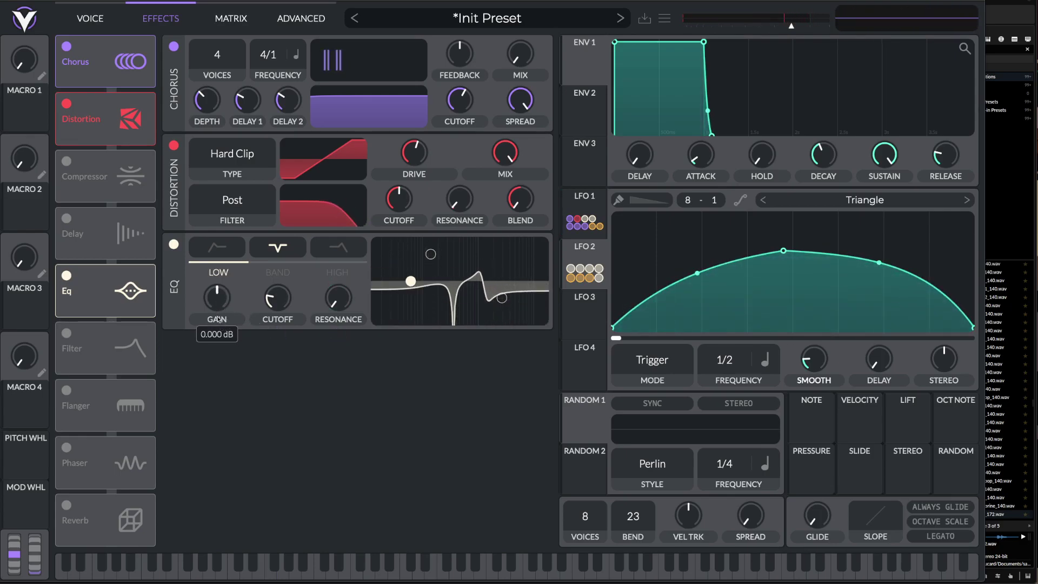
{"action": "left_click_drag", "start_coordinate": [217, 334], "coordinate": [217, 326]}
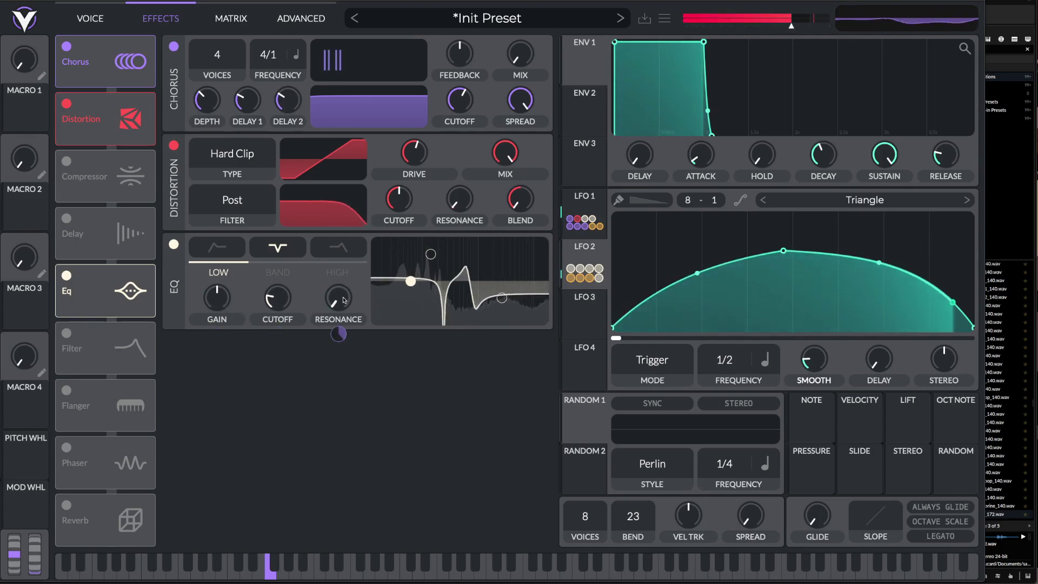
{"action": "left_click_drag", "start_coordinate": [336, 300], "coordinate": [336, 264]}
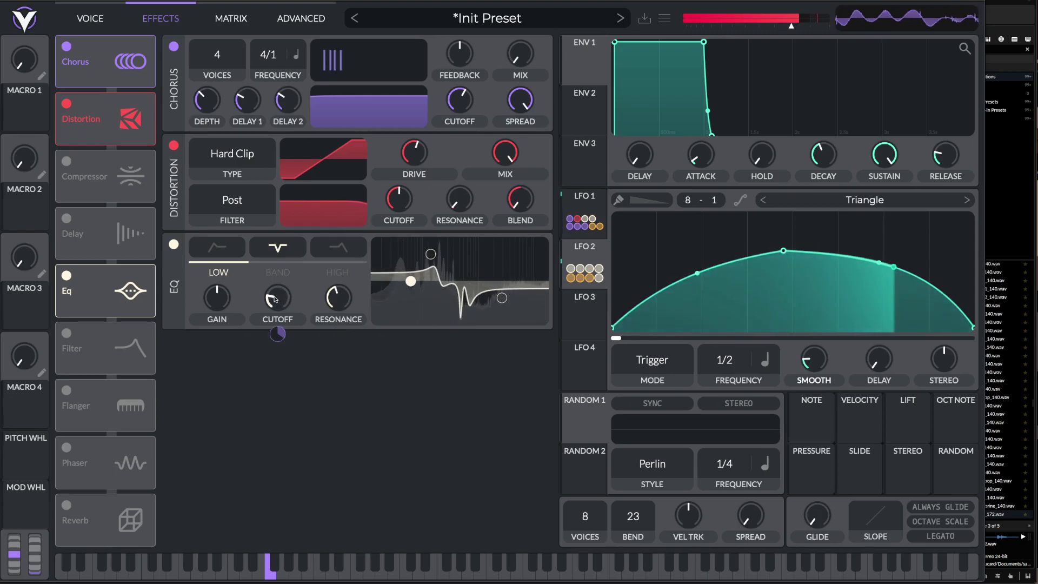
{"action": "left_click_drag", "start_coordinate": [276, 297], "coordinate": [277, 309]}
{"action": "left_click", "coordinate": [277, 247]}
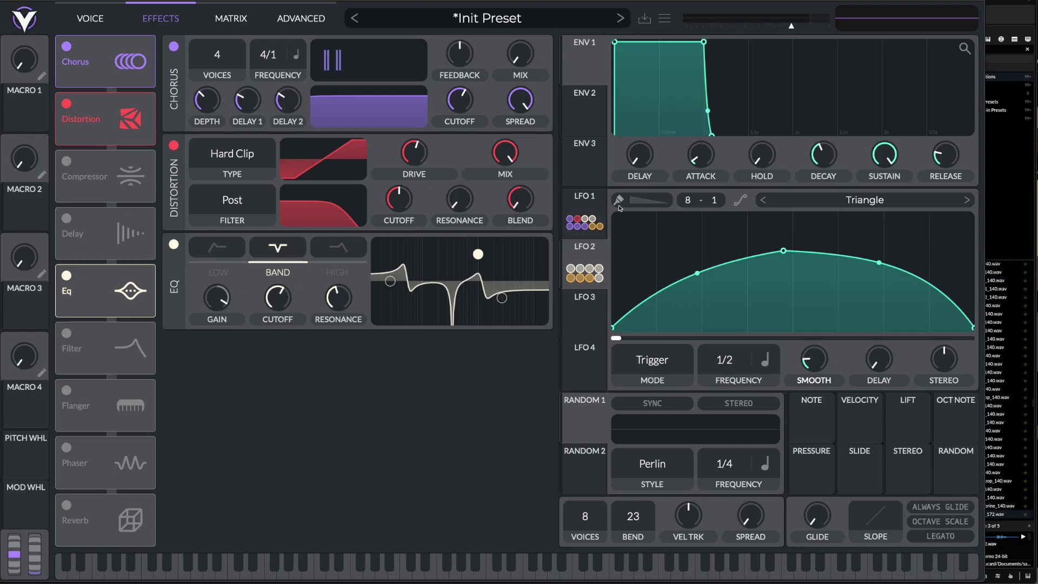
Enable the Filter effect and set its mode to Analog : Notch Blend
{"action": "left_click", "coordinate": [590, 207]}
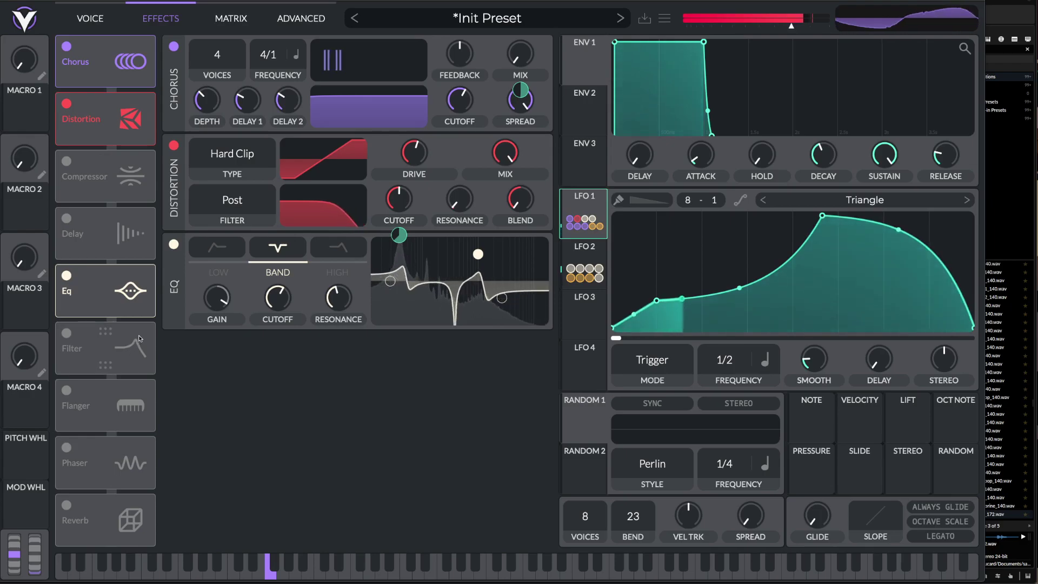
{"action": "left_click", "coordinate": [67, 333]}
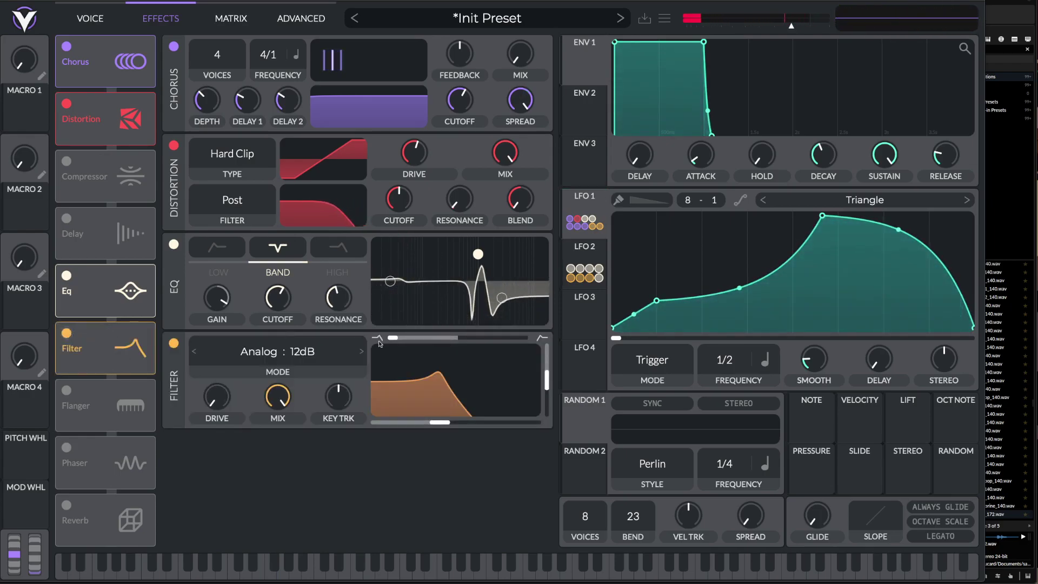
{"action": "left_click", "coordinate": [258, 352]}
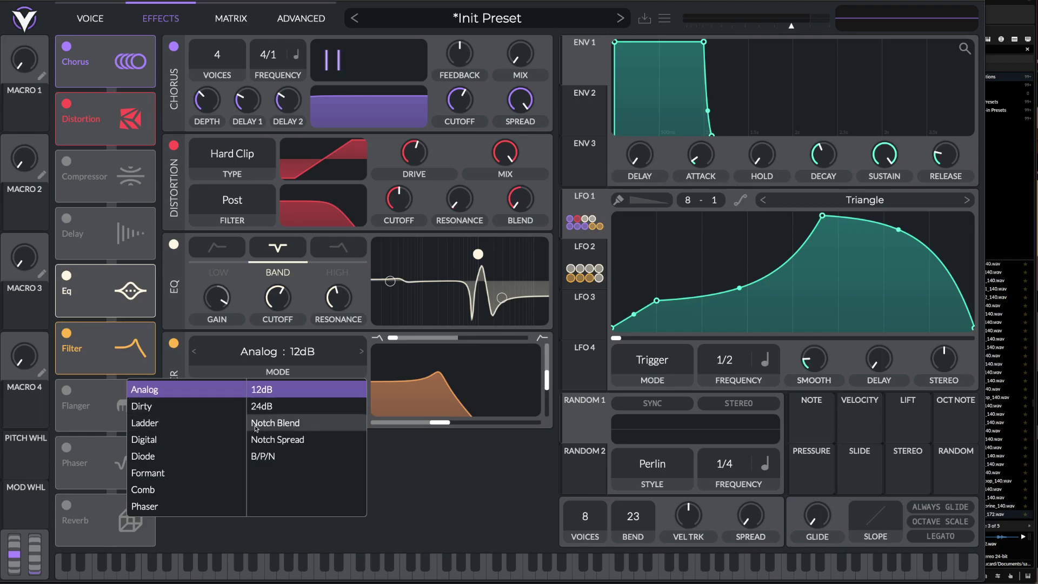
{"action": "left_click", "coordinate": [276, 423]}
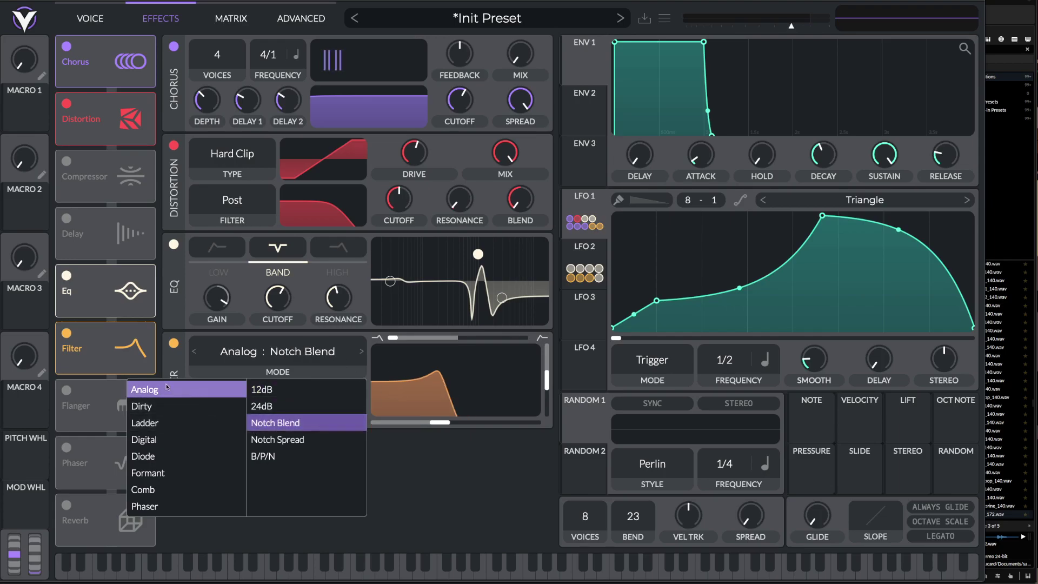
{"action": "left_click", "coordinate": [124, 363]}
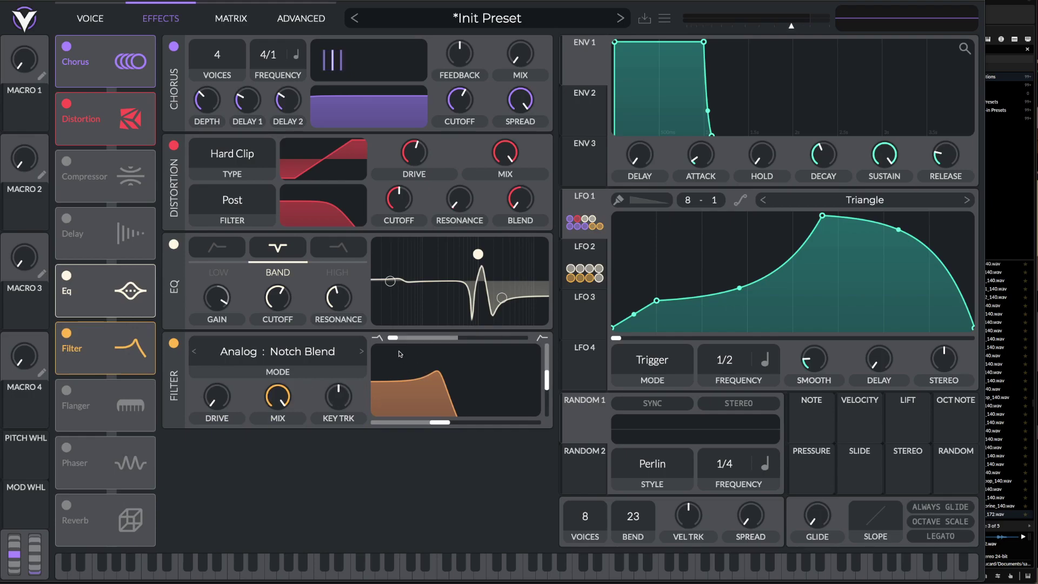
Shape the Filter effect into a wide notch with blend at the midpoint, low resonance and a slightly higher cutoff
{"action": "left_click_drag", "start_coordinate": [393, 338], "coordinate": [457, 337]}
{"action": "left_click_drag", "start_coordinate": [548, 381], "coordinate": [547, 407]}
{"action": "left_click_drag", "start_coordinate": [440, 422], "coordinate": [467, 424]}
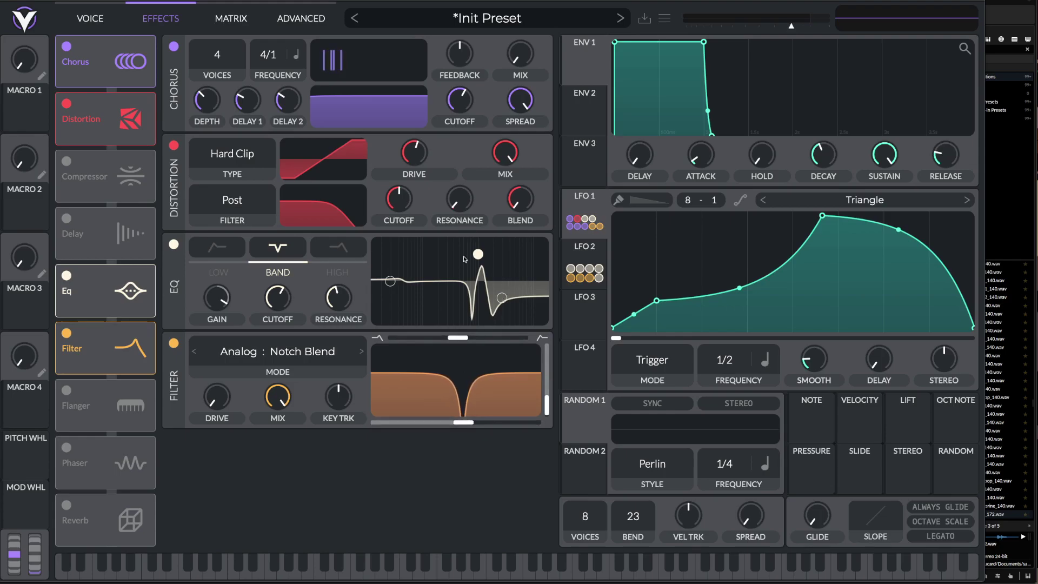
{"action": "left_click_drag", "start_coordinate": [463, 422], "coordinate": [465, 423]}
Modulate the Filter effect's cutoff with LFO 1 from a higher base cutoff and add a moderate amount of drive
{"action": "left_click_drag", "start_coordinate": [578, 203], "coordinate": [511, 423]}
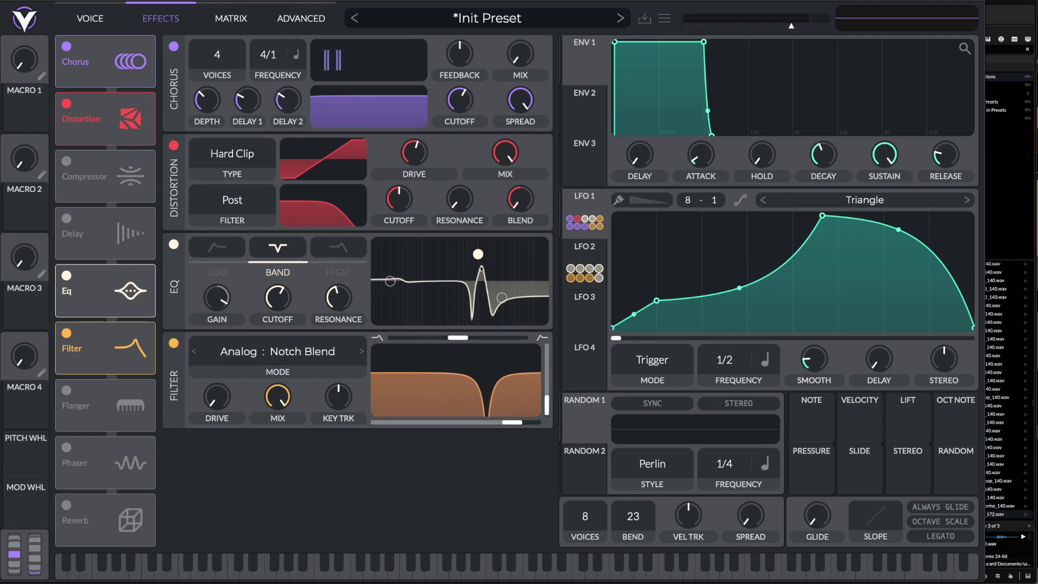
{"action": "mouse_move", "coordinate": [513, 426]}
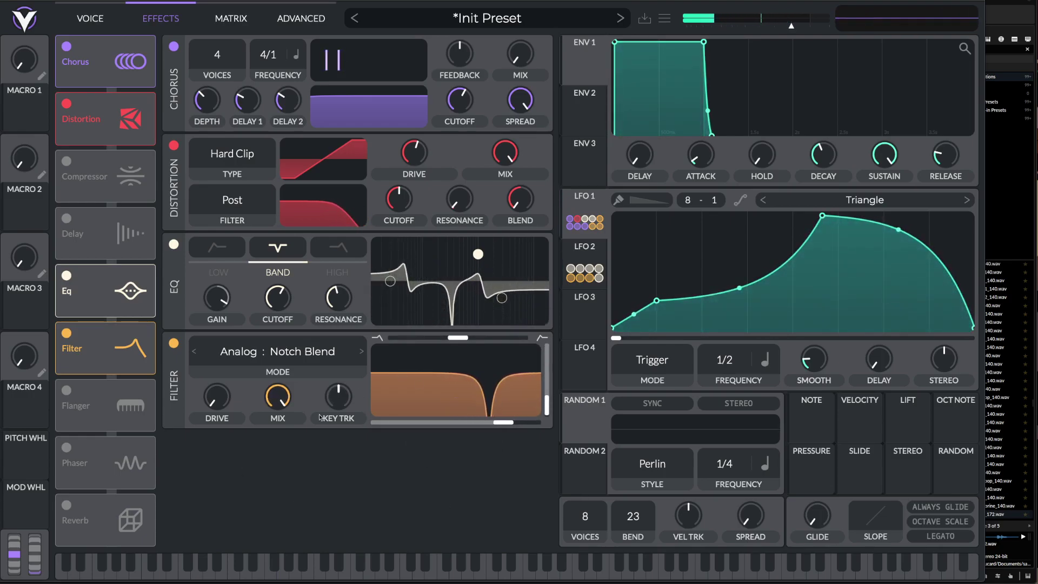
{"action": "mouse_move", "coordinate": [219, 409]}
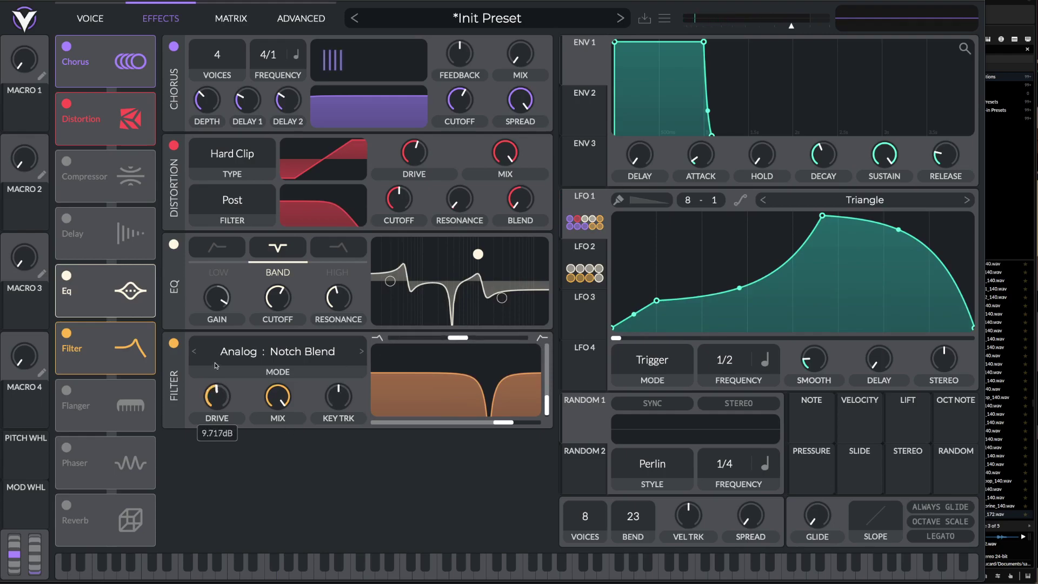
{"action": "left_click_drag", "start_coordinate": [215, 368], "coordinate": [217, 347]}
{"action": "mouse_move", "coordinate": [221, 403]}
{"action": "left_mouse_down"}
{"action": "mouse_move", "coordinate": [220, 425]}
{"action": "mouse_move", "coordinate": [215, 412]}
{"action": "left_mouse_up"}
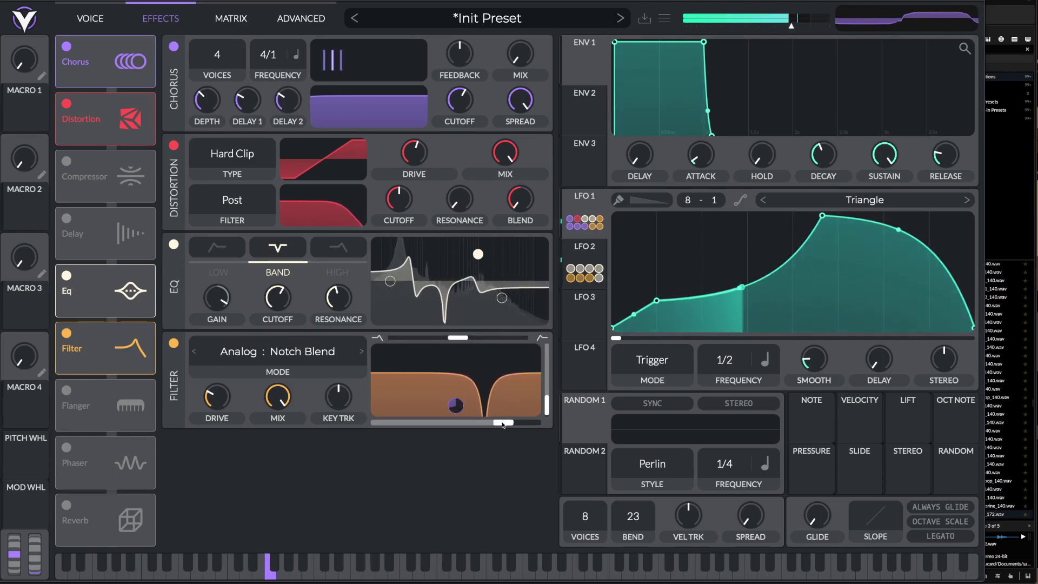
{"action": "left_click_drag", "start_coordinate": [456, 405], "coordinate": [455, 410]}
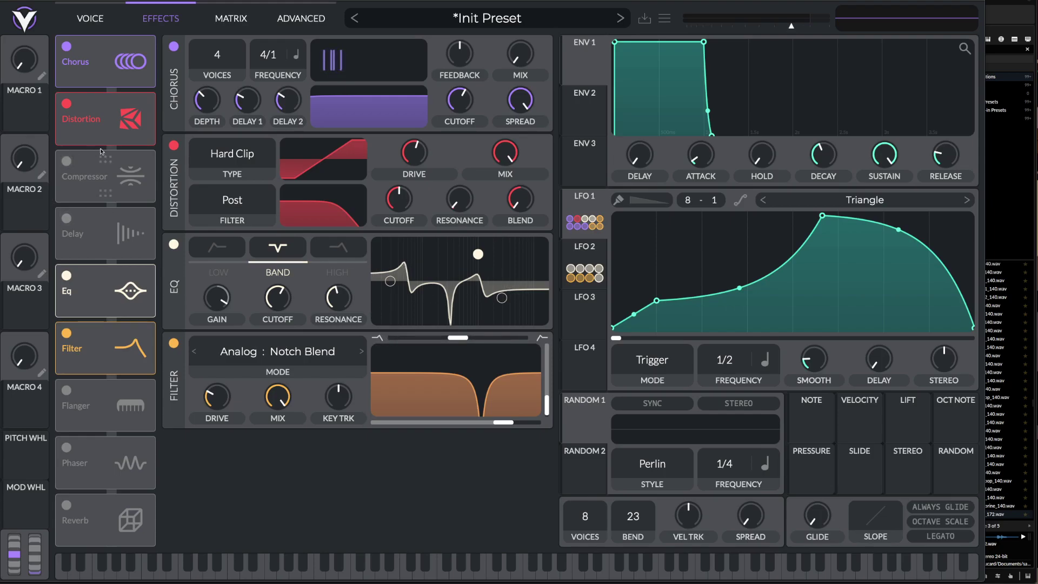
Enable the Phaser with its frequency on Freeze and modulate its blend with LFO 1
{"action": "left_click", "coordinate": [67, 448]}
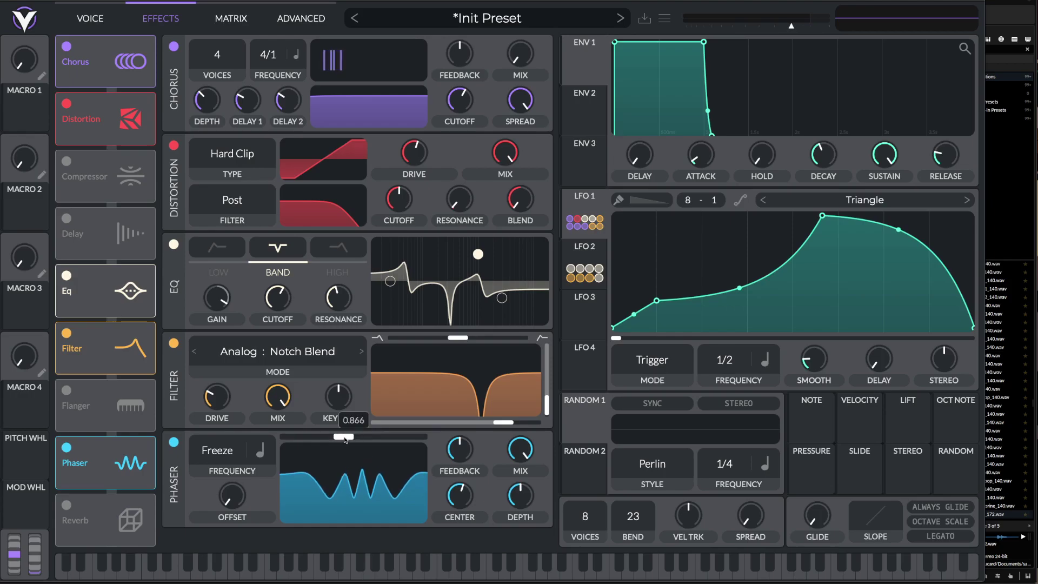
{"action": "mouse_move", "coordinate": [344, 438]}
{"action": "left_mouse_down"}
{"action": "mouse_move", "coordinate": [355, 438]}
{"action": "mouse_move", "coordinate": [328, 439]}
{"action": "left_mouse_up"}
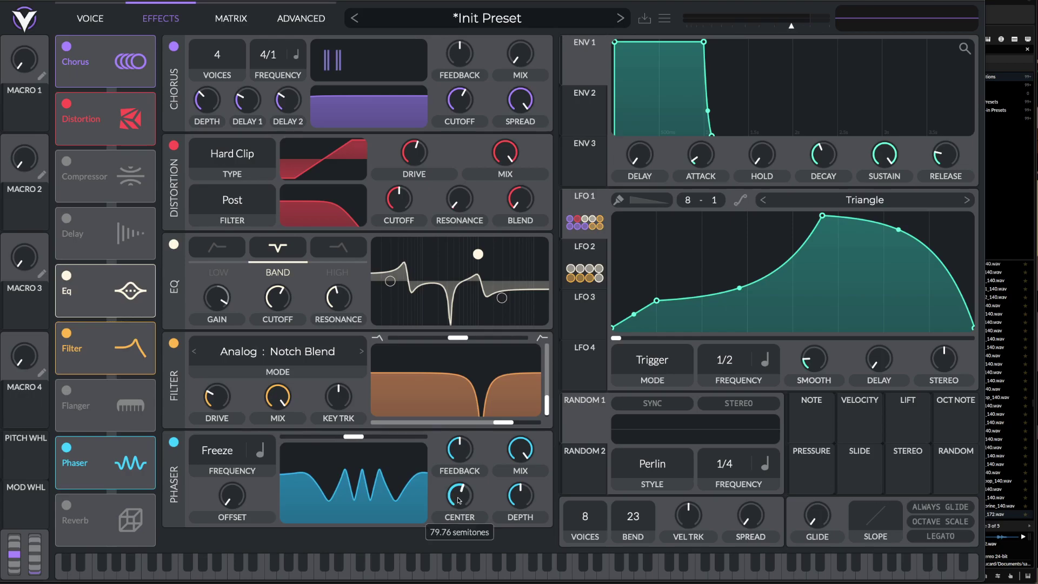
{"action": "left_click_drag", "start_coordinate": [585, 222], "coordinate": [354, 436]}
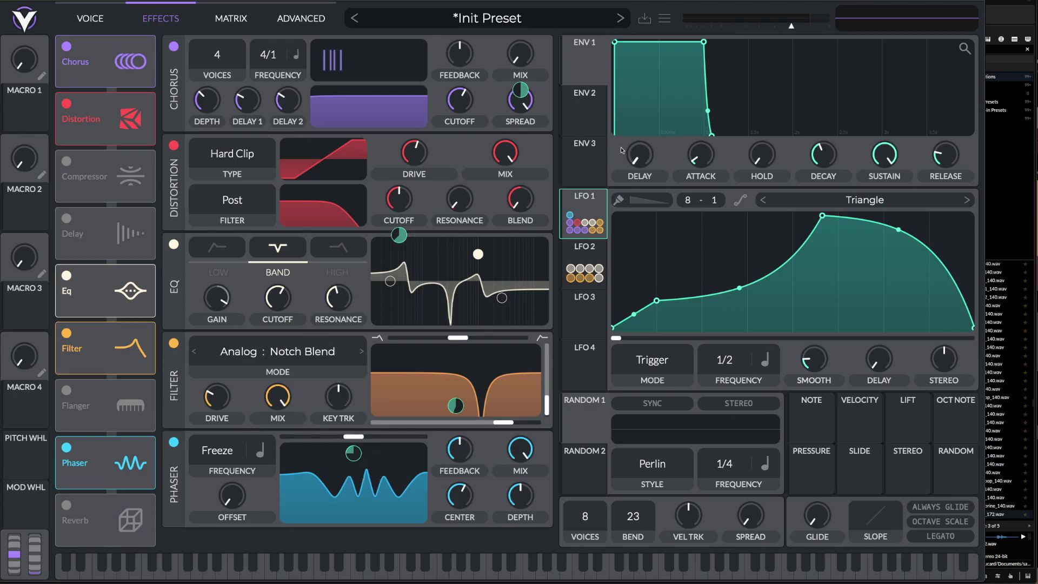
Modulate the phaser's center with LFO 2, and its mix, lowered to zero, with LFO 1
{"action": "left_click", "coordinate": [587, 250]}
{"action": "left_click_drag", "start_coordinate": [569, 255], "coordinate": [458, 530]}
{"action": "left_click_drag", "start_coordinate": [515, 449], "coordinate": [508, 557]}
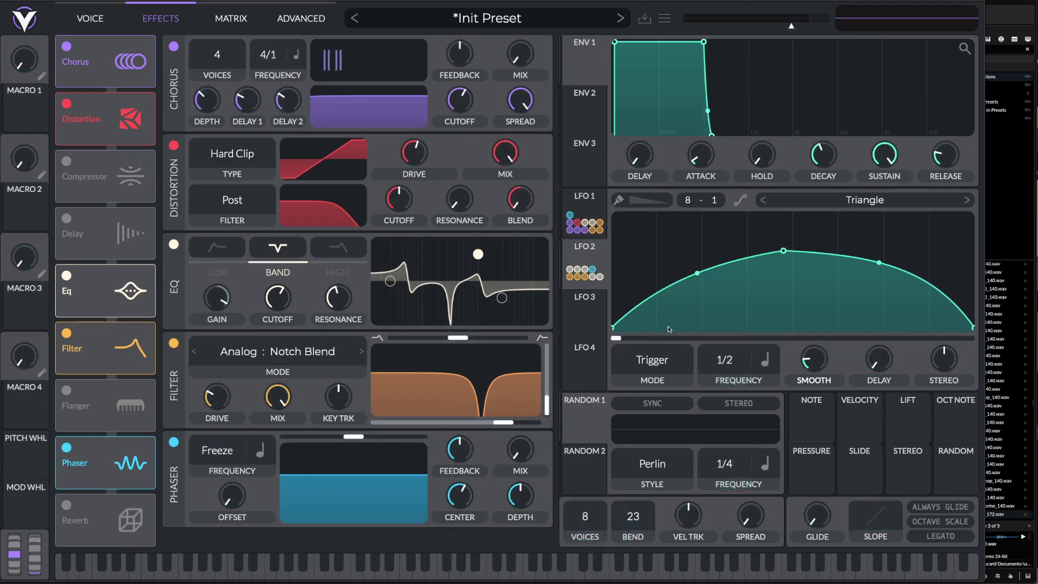
{"action": "left_click_drag", "start_coordinate": [591, 209], "coordinate": [518, 474]}
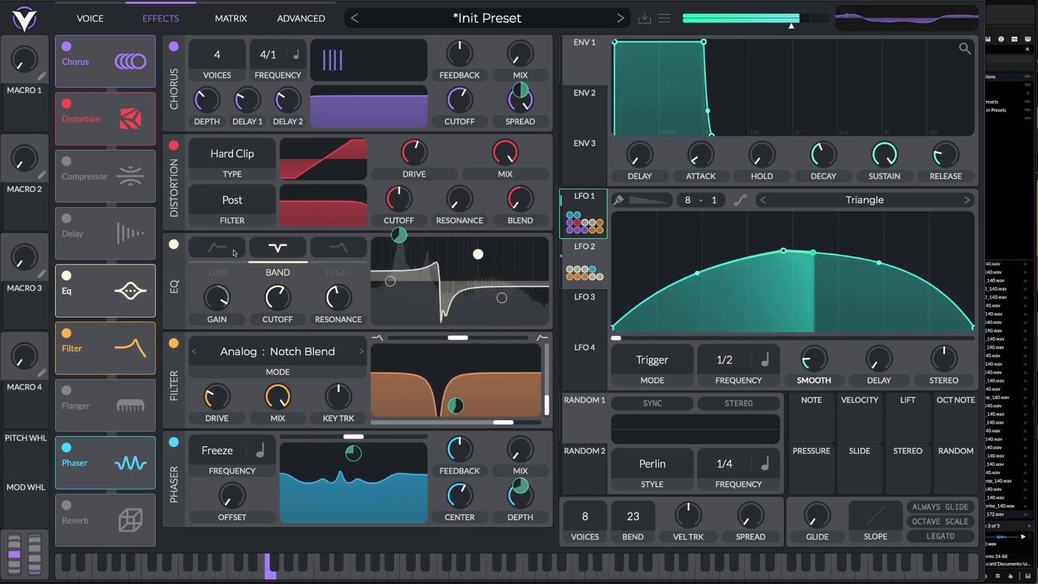
Enable the Compressor in Multiband mode and move it directly after the Phaser in the effects chain
{"action": "left_click", "coordinate": [91, 167]}
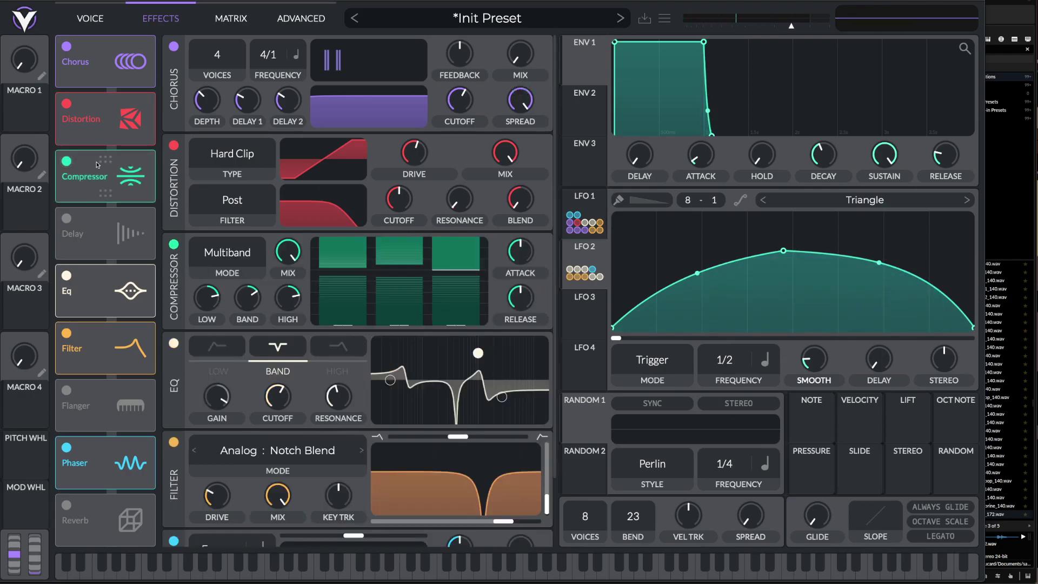
{"action": "left_click_drag", "start_coordinate": [106, 164], "coordinate": [106, 459]}
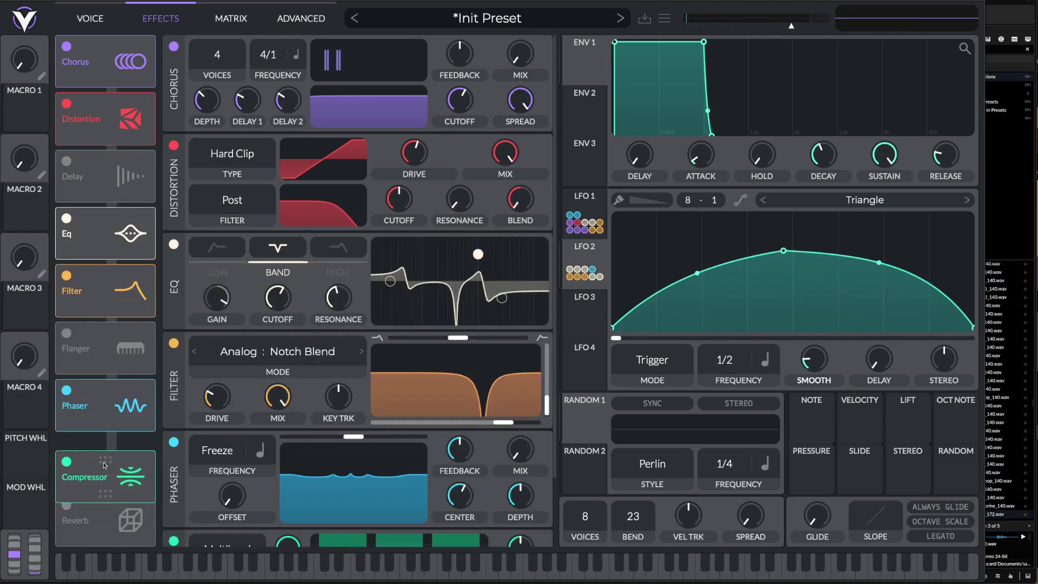
{"action": "scroll", "coordinate": [441, 526], "scroll_direction": "down", "scroll_amount": 3}
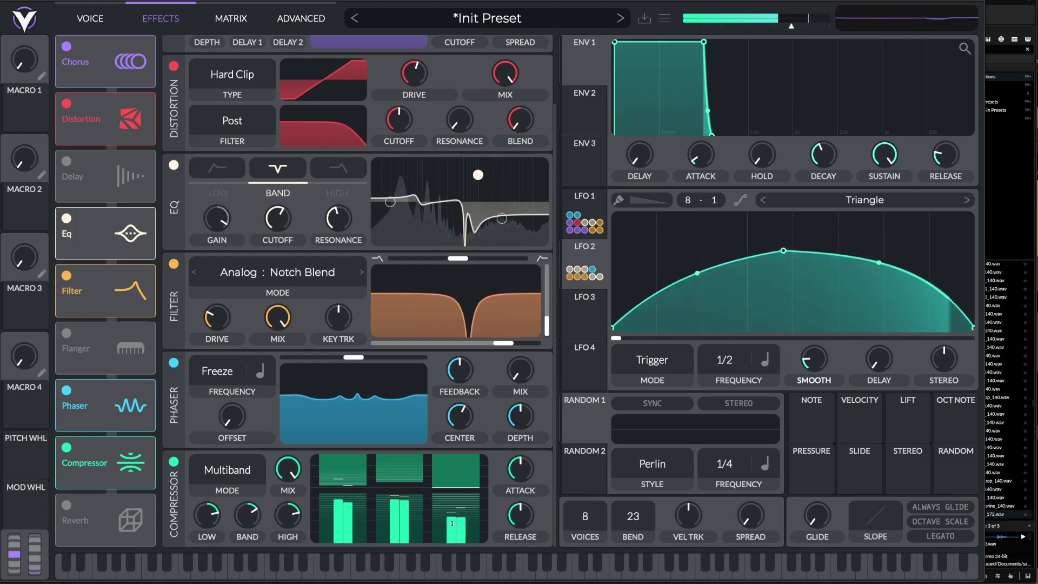
Adjust the multiband compressor's low, band and high gains and raise its attack
{"action": "mouse_move", "coordinate": [212, 517]}
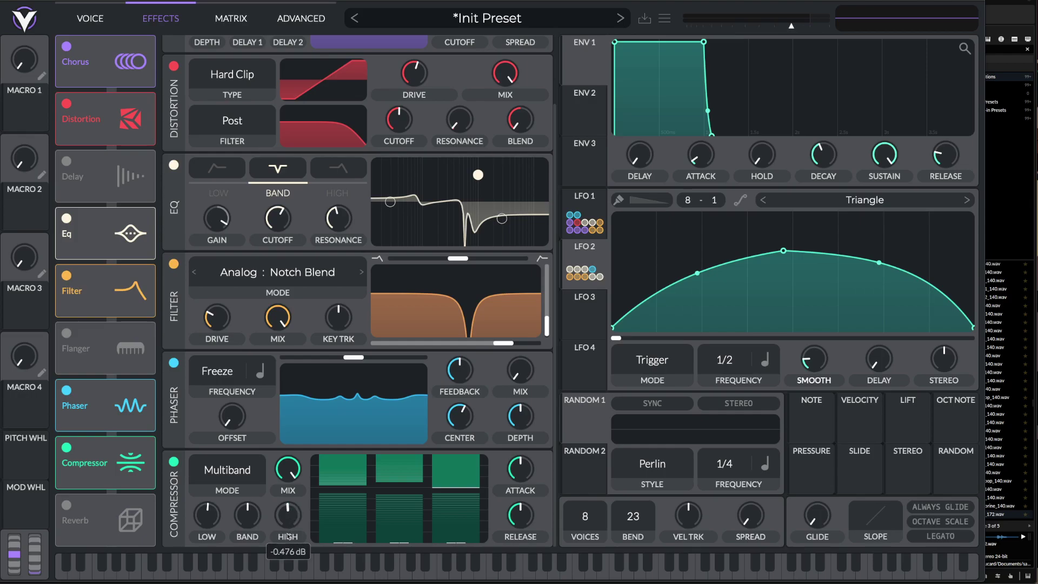
{"action": "left_click_drag", "start_coordinate": [296, 516], "coordinate": [290, 508]}
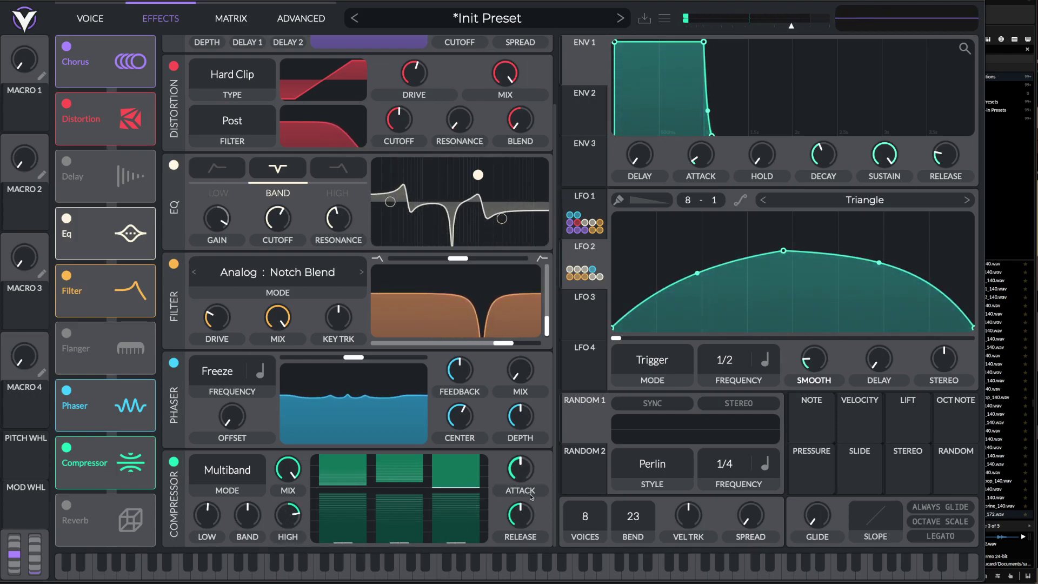
{"action": "left_click_drag", "start_coordinate": [522, 475], "coordinate": [505, 450]}
{"action": "mouse_move", "coordinate": [516, 515]}
{"action": "left_mouse_down"}
{"action": "mouse_move", "coordinate": [520, 537]}
{"action": "mouse_move", "coordinate": [519, 514]}
{"action": "left_mouse_up"}
{"action": "left_click_drag", "start_coordinate": [248, 520], "coordinate": [208, 509]}
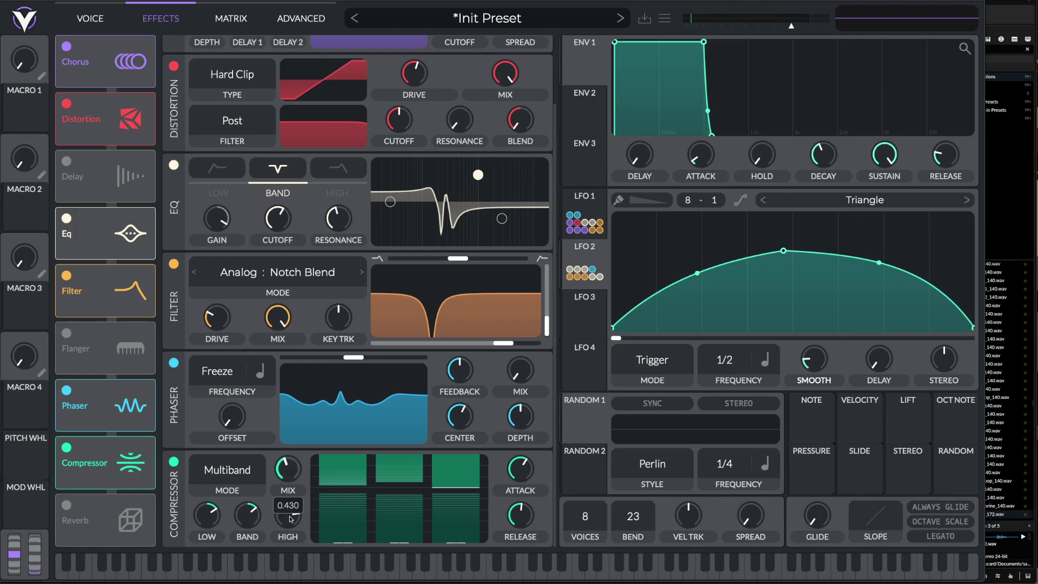
Lower the compressor's mix below half, shorten its release to about 25% and fine-tune its attack
{"action": "left_click_drag", "start_coordinate": [288, 470], "coordinate": [286, 484]}
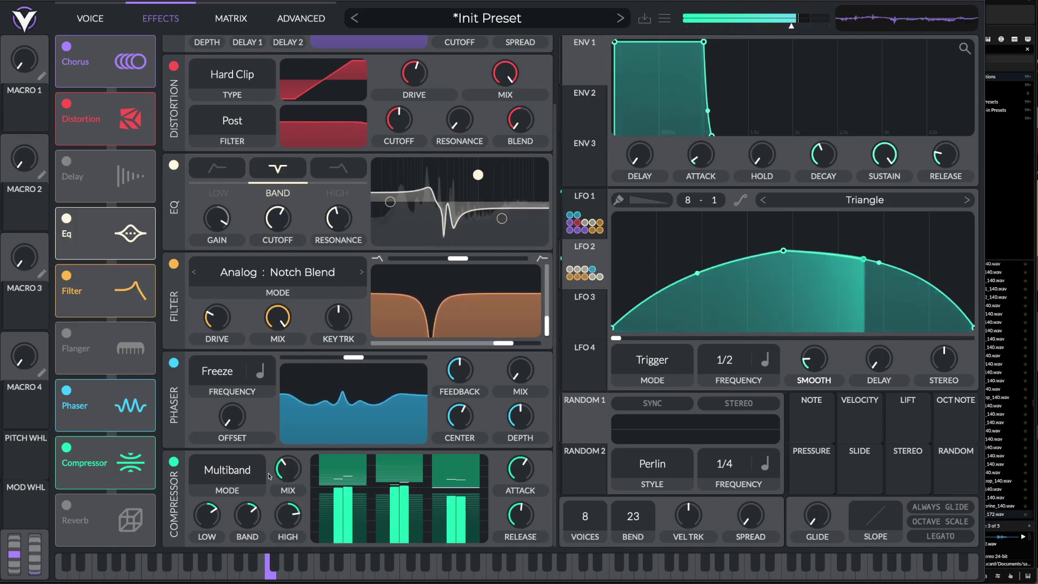
{"action": "mouse_move", "coordinate": [519, 516]}
{"action": "left_mouse_down"}
{"action": "mouse_move", "coordinate": [518, 533]}
{"action": "mouse_move", "coordinate": [518, 519]}
{"action": "left_mouse_up"}
{"action": "mouse_move", "coordinate": [520, 470]}
{"action": "left_mouse_down"}
{"action": "mouse_move", "coordinate": [519, 492]}
{"action": "mouse_move", "coordinate": [516, 477]}
{"action": "left_mouse_up"}
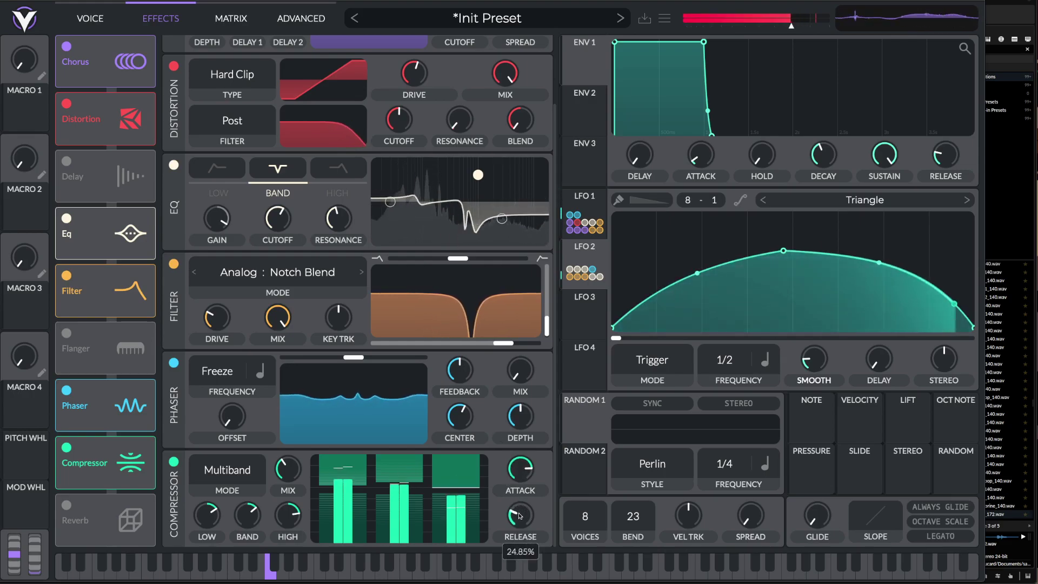
{"action": "mouse_move", "coordinate": [520, 468]}
{"action": "left_mouse_down"}
{"action": "mouse_move", "coordinate": [513, 511]}
{"action": "mouse_move", "coordinate": [514, 468]}
{"action": "left_mouse_up"}
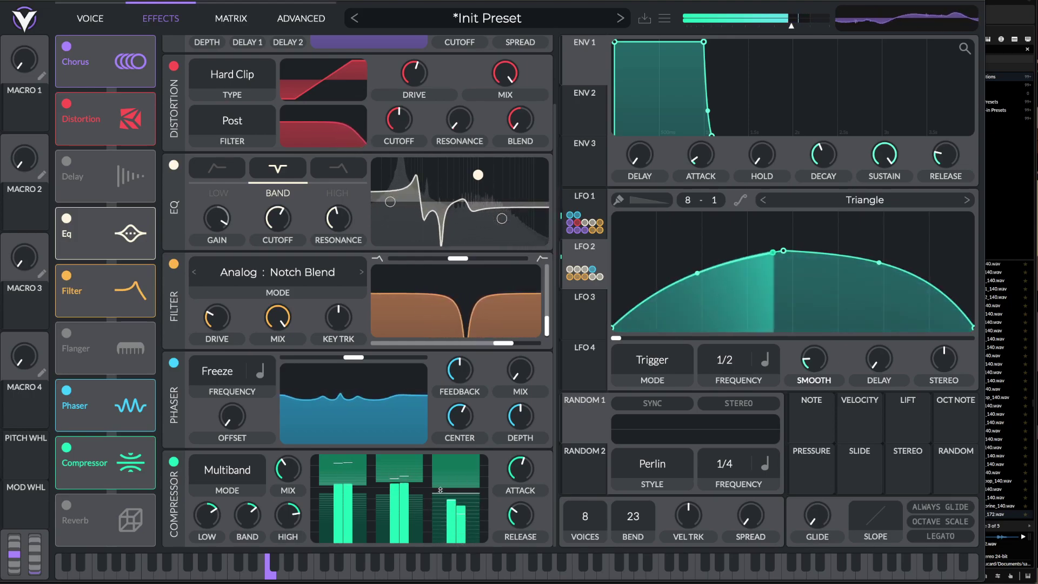
{"action": "mouse_move", "coordinate": [440, 484]}
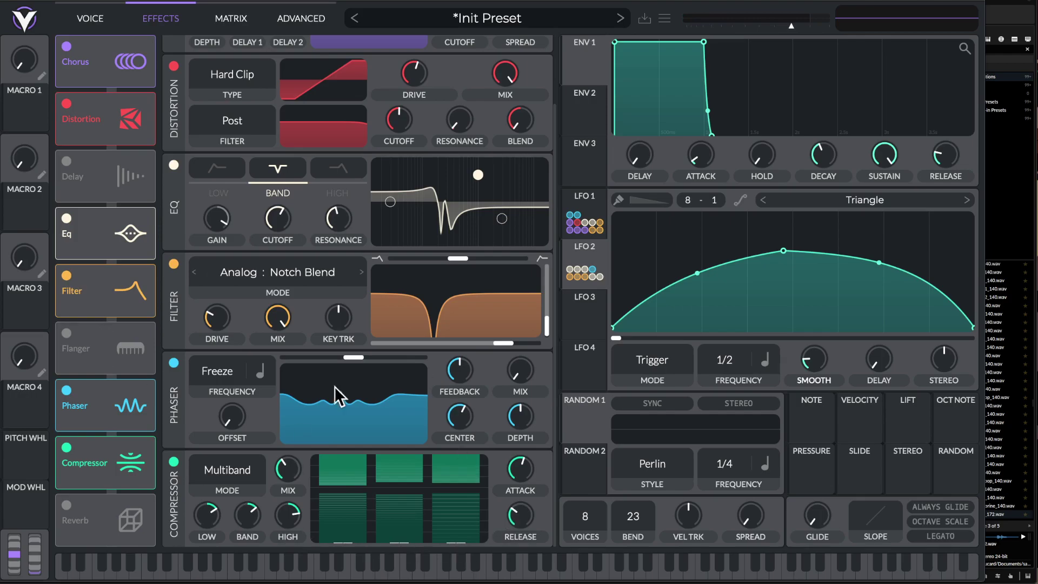
Raise oscillator 3's level, give it two unison voices with 0% detune, and set the voice spread to minimum
{"action": "left_click", "coordinate": [87, 19]}
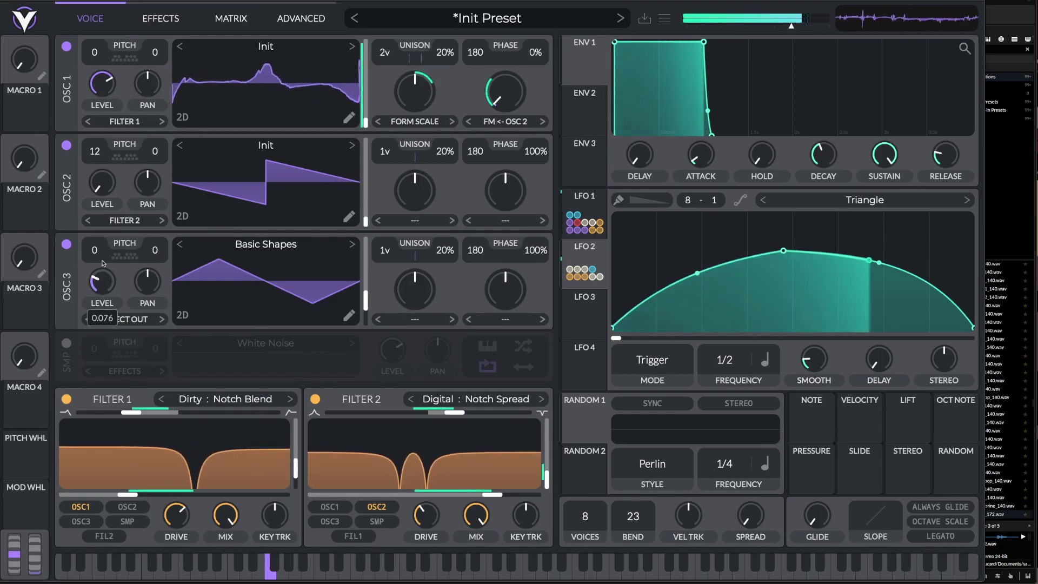
{"action": "left_click_drag", "start_coordinate": [105, 288], "coordinate": [102, 256]}
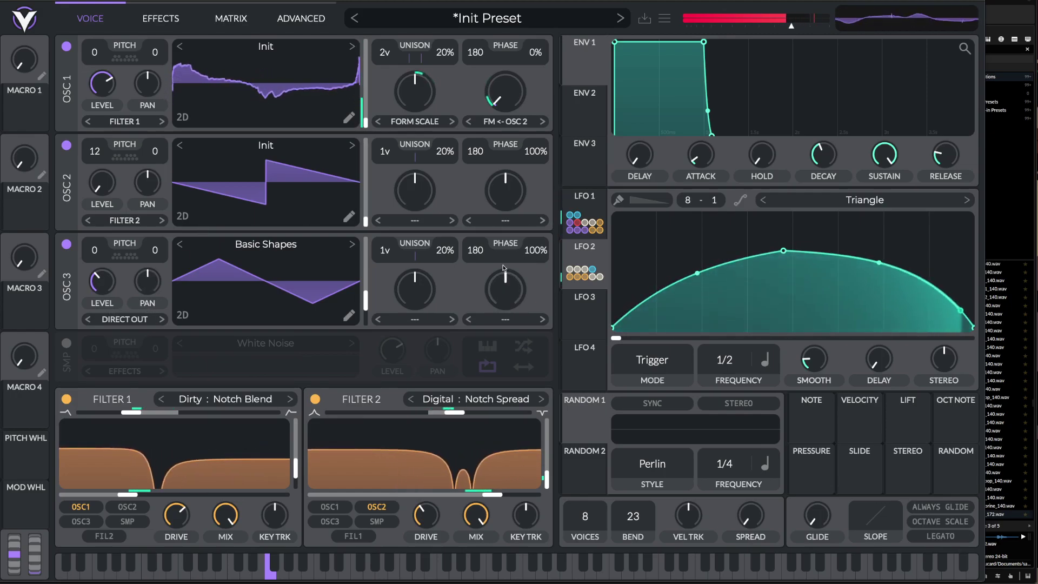
{"action": "left_click_drag", "start_coordinate": [384, 250], "coordinate": [438, 286]}
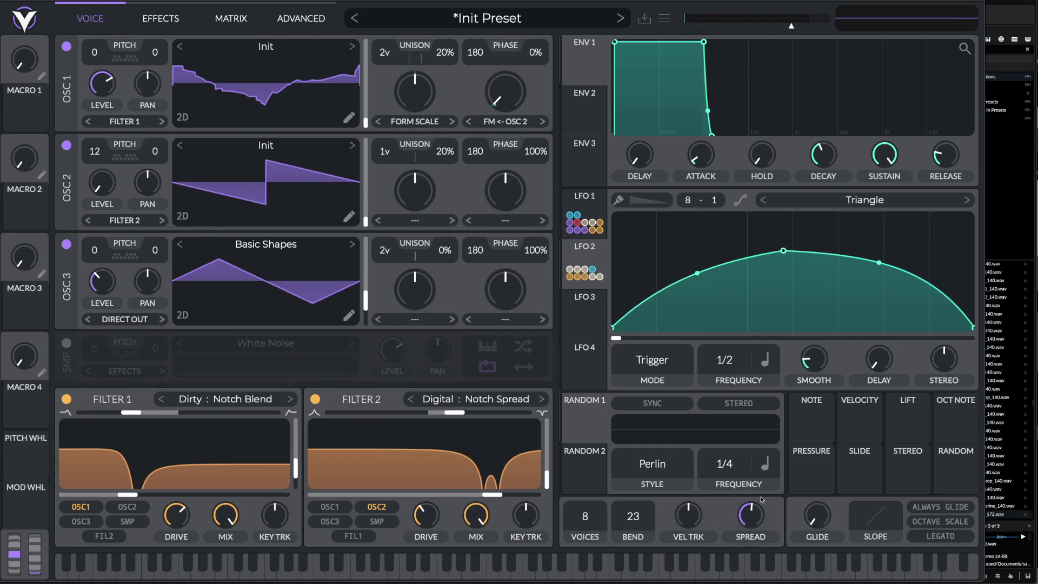
{"action": "left_click_drag", "start_coordinate": [748, 513], "coordinate": [748, 562]}
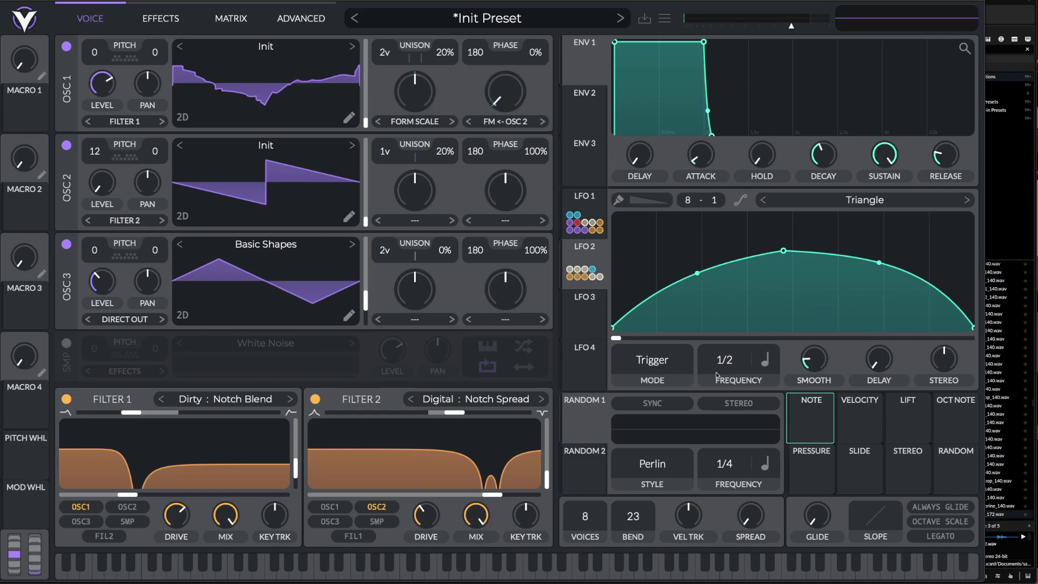
Modulate the tempo frequency of both LFO 2 and LFO 1 with Note and try the pitch wheel
{"action": "left_click_drag", "start_coordinate": [808, 425], "coordinate": [725, 393]}
{"action": "left_click", "coordinate": [583, 209]}
{"action": "left_click_drag", "start_coordinate": [809, 421], "coordinate": [741, 379]}
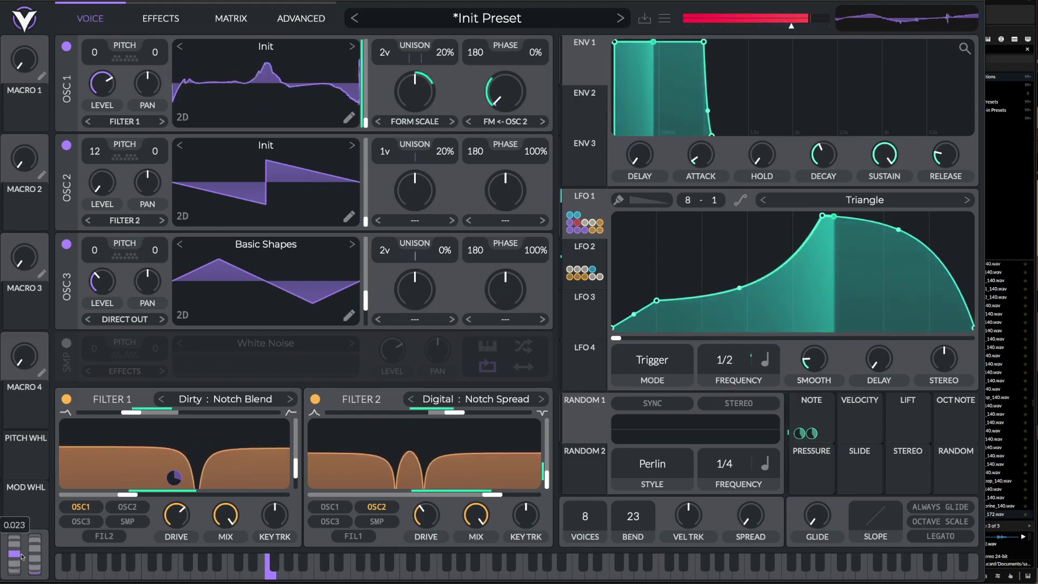
{"action": "mouse_move", "coordinate": [14, 559]}
{"action": "left_mouse_down"}
{"action": "mouse_move", "coordinate": [15, 530]}
{"action": "mouse_move", "coordinate": [14, 555]}
{"action": "left_mouse_up"}
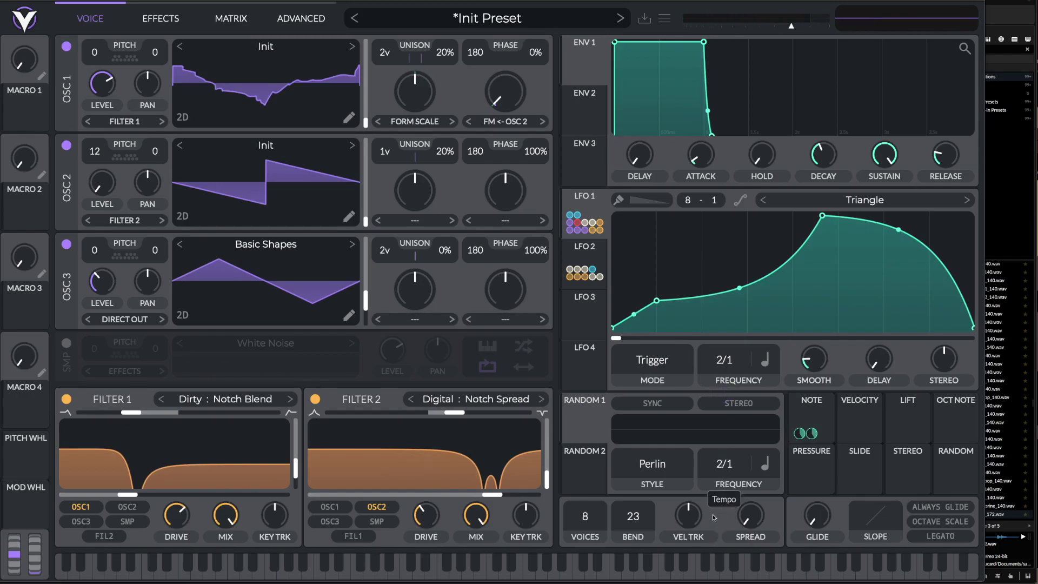
Set the LFO 1 and Random 1 frequencies to 2/1 and adjust the Note modulation amounts on both LFO frequencies
{"action": "left_click_drag", "start_coordinate": [725, 385], "coordinate": [727, 427]}
{"action": "left_click", "coordinate": [820, 441]}
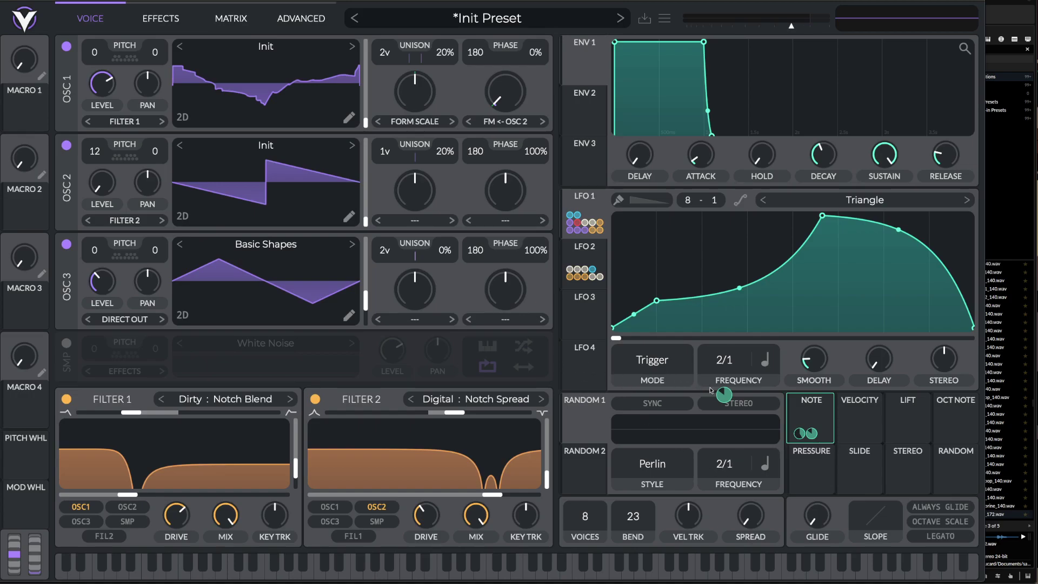
{"action": "left_click", "coordinate": [584, 265]}
{"action": "mouse_move", "coordinate": [724, 395]}
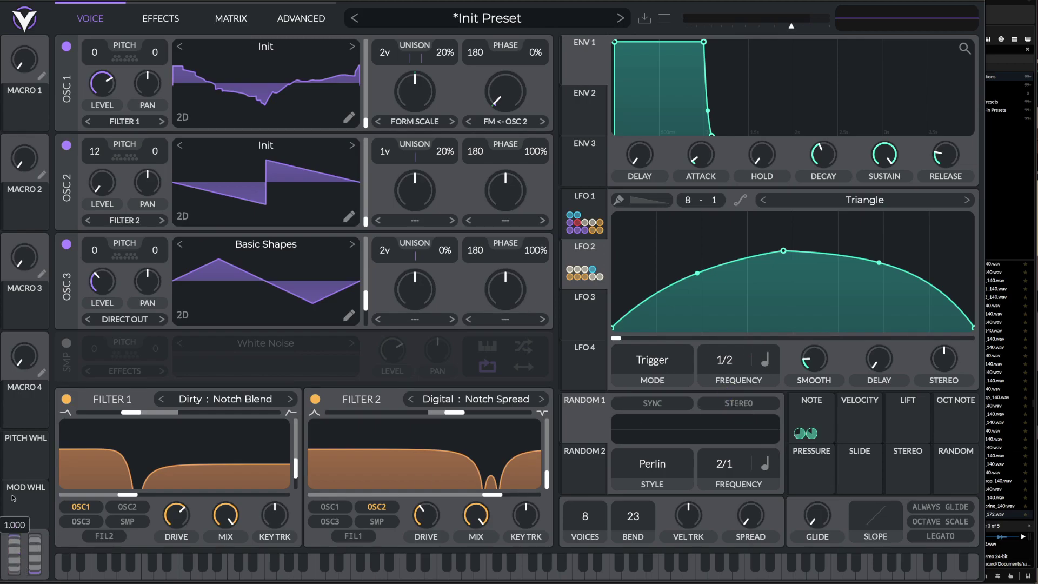
{"action": "left_click_drag", "start_coordinate": [22, 563], "coordinate": [5, 531]}
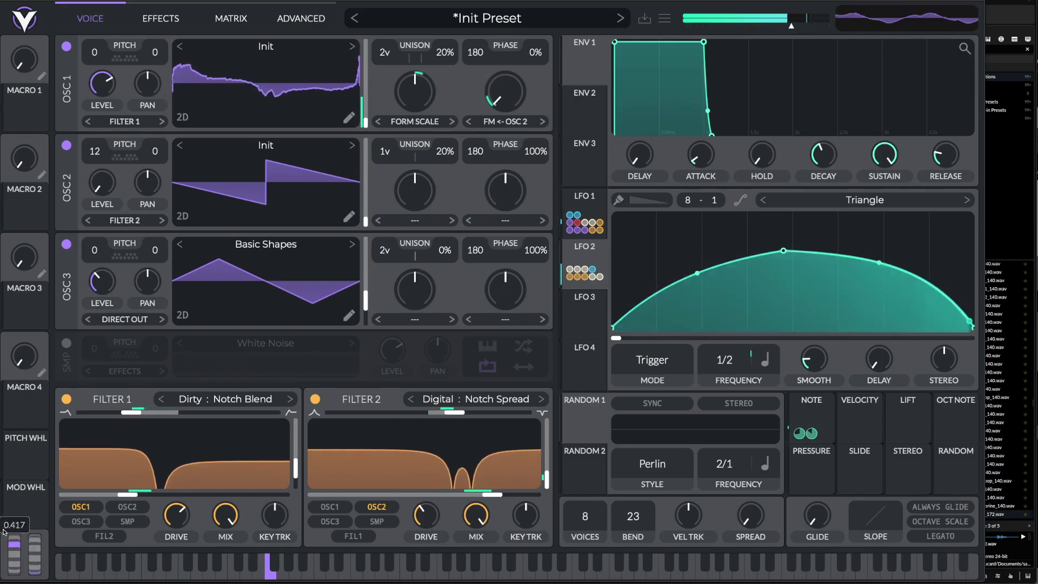
Set the frequencies of LFO 1 and LFO 2 to 4/1 and check the slower movement with the pitch wheel
{"action": "scroll", "coordinate": [727, 388], "scroll_direction": "down", "scroll_amount": 2}
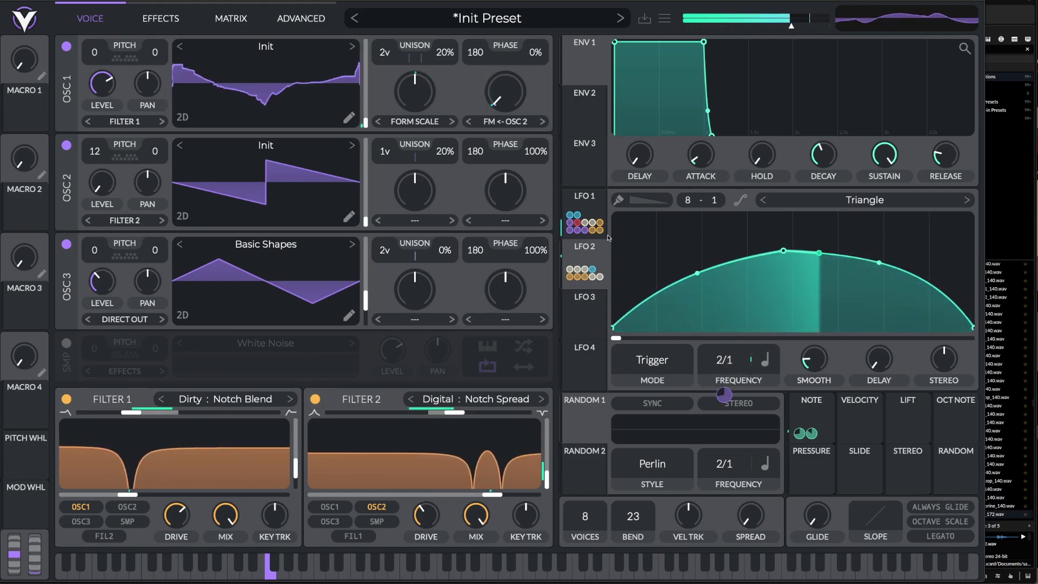
{"action": "left_click", "coordinate": [590, 208]}
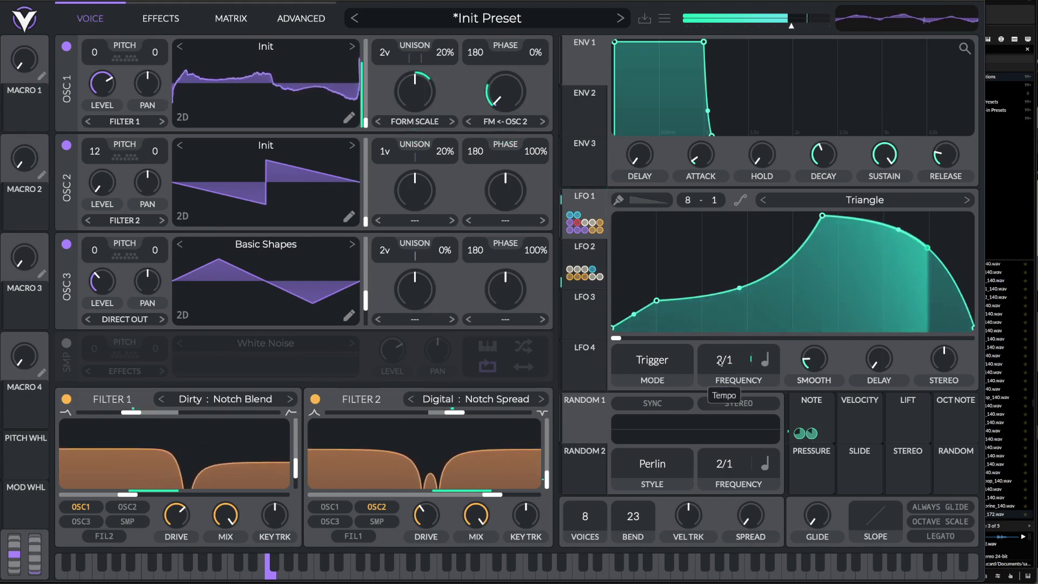
{"action": "left_click", "coordinate": [597, 254]}
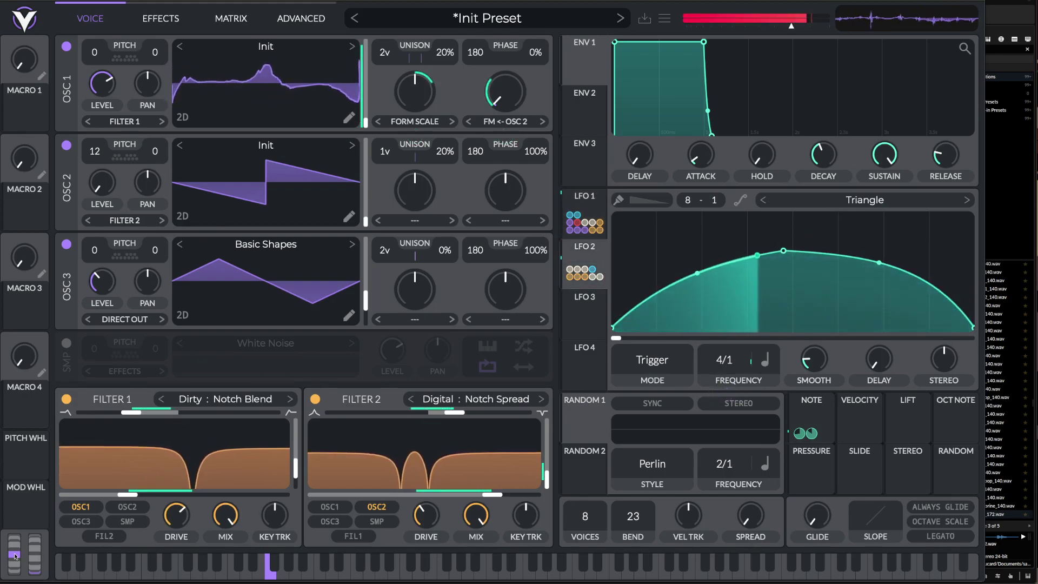
{"action": "mouse_move", "coordinate": [14, 554]}
{"action": "left_mouse_down"}
{"action": "mouse_move", "coordinate": [17, 509]}
{"action": "mouse_move", "coordinate": [0, 535]}
{"action": "left_mouse_up"}
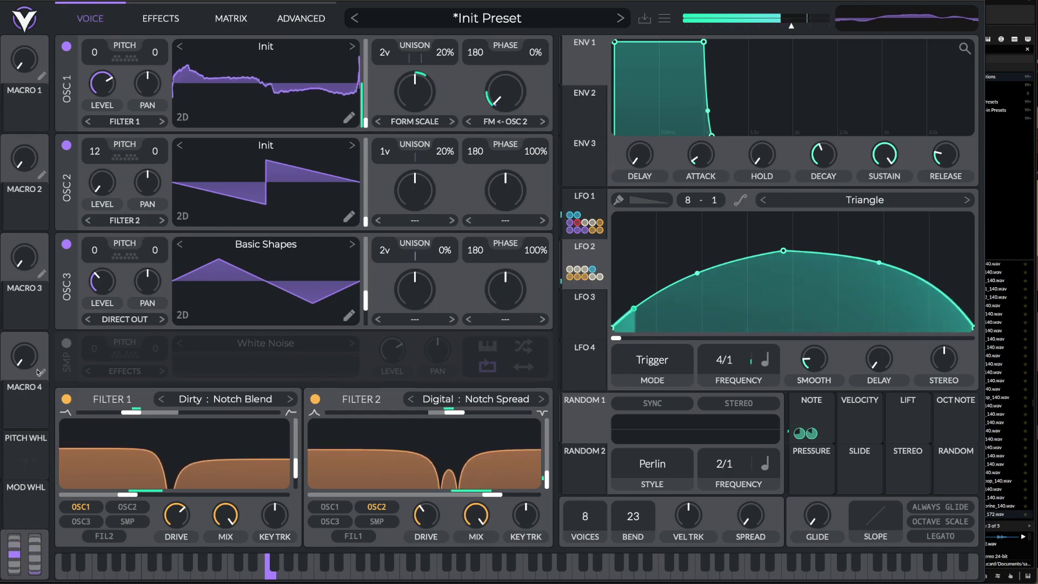
Raise the multiband compressor's mix to maximum and lower the cutoff of the Notch Blend filter effect
{"action": "left_click", "coordinate": [159, 18]}
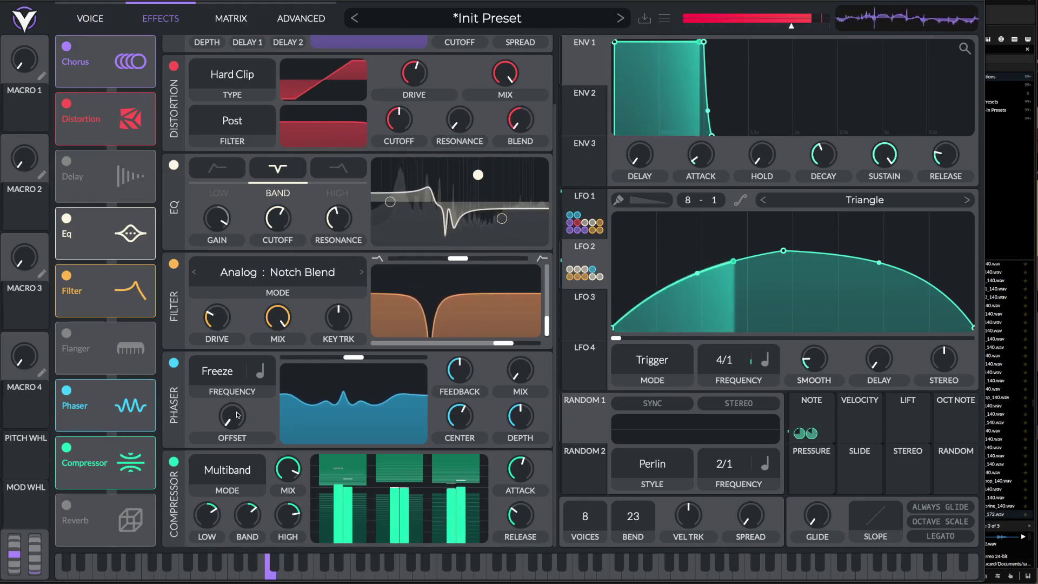
{"action": "left_click_drag", "start_coordinate": [288, 469], "coordinate": [285, 433]}
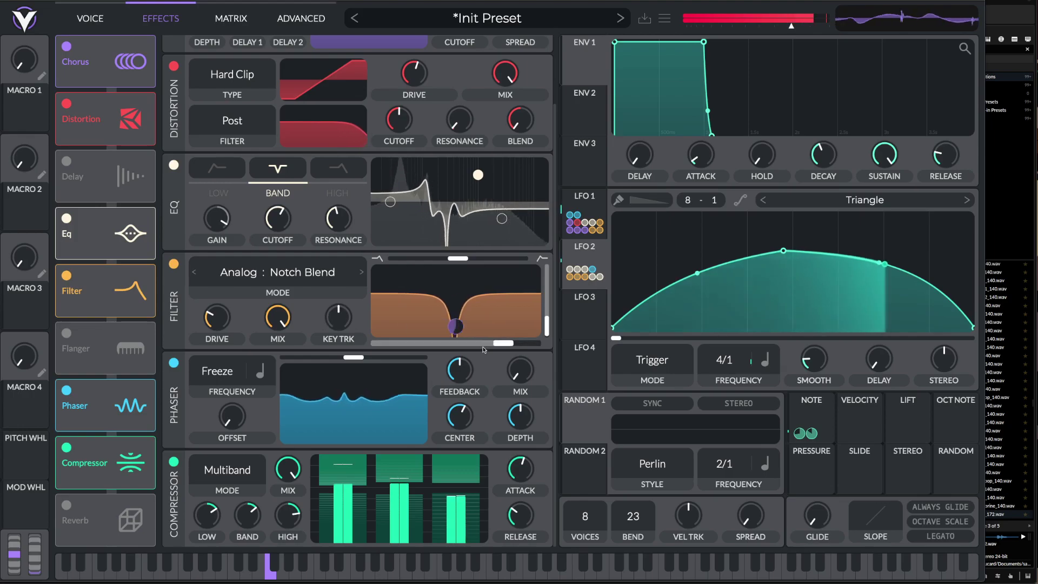
{"action": "left_click_drag", "start_coordinate": [503, 343], "coordinate": [426, 343]}
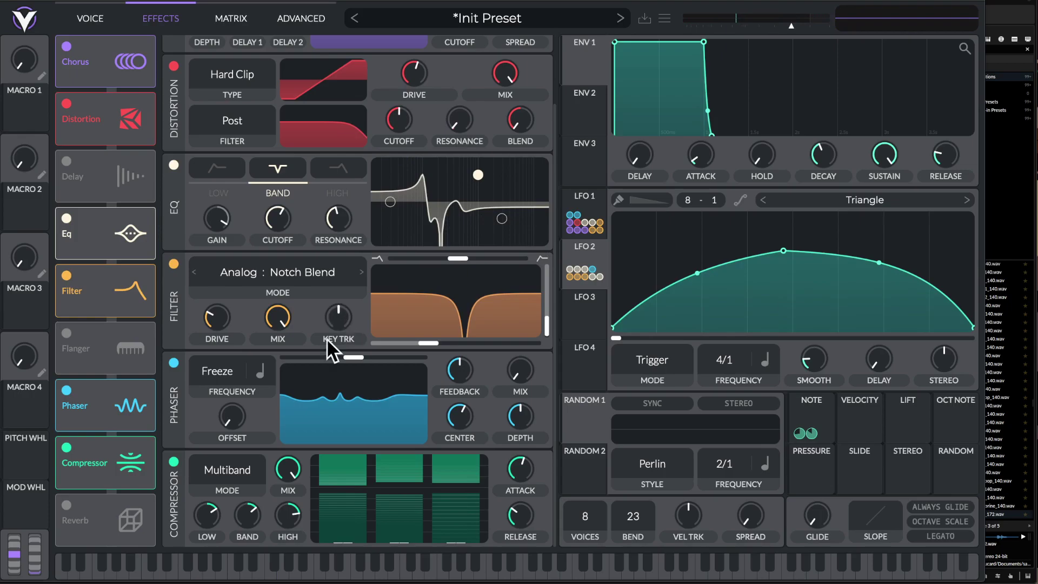
{"action": "scroll", "coordinate": [394, 144], "scroll_direction": "up", "scroll_amount": 3}
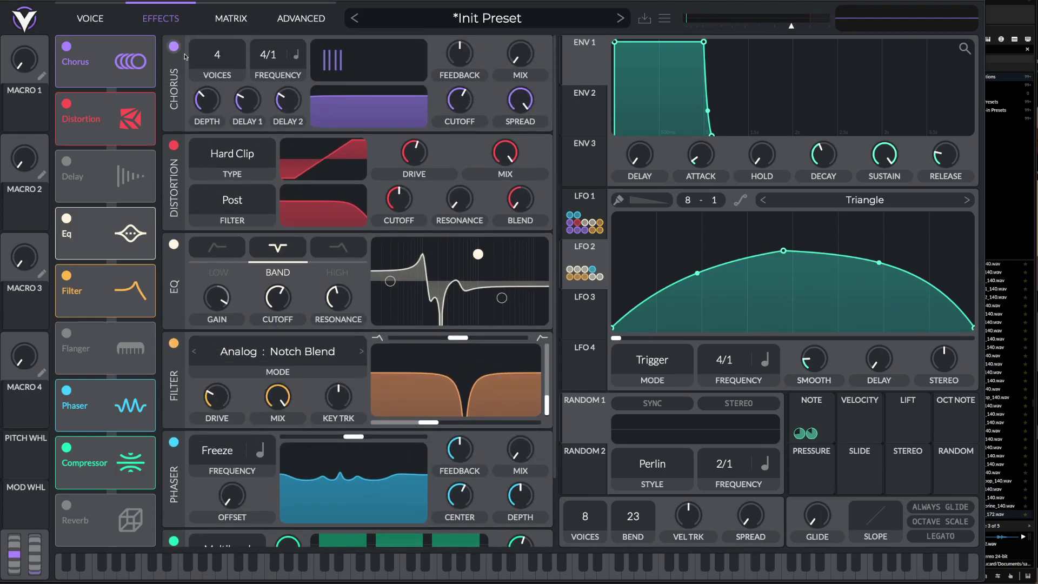
Lower Filter 1's blend to about 0.33, increase its LFO 2 modulation and adjust the LFO modulation on Filter 2
{"action": "left_click", "coordinate": [92, 20]}
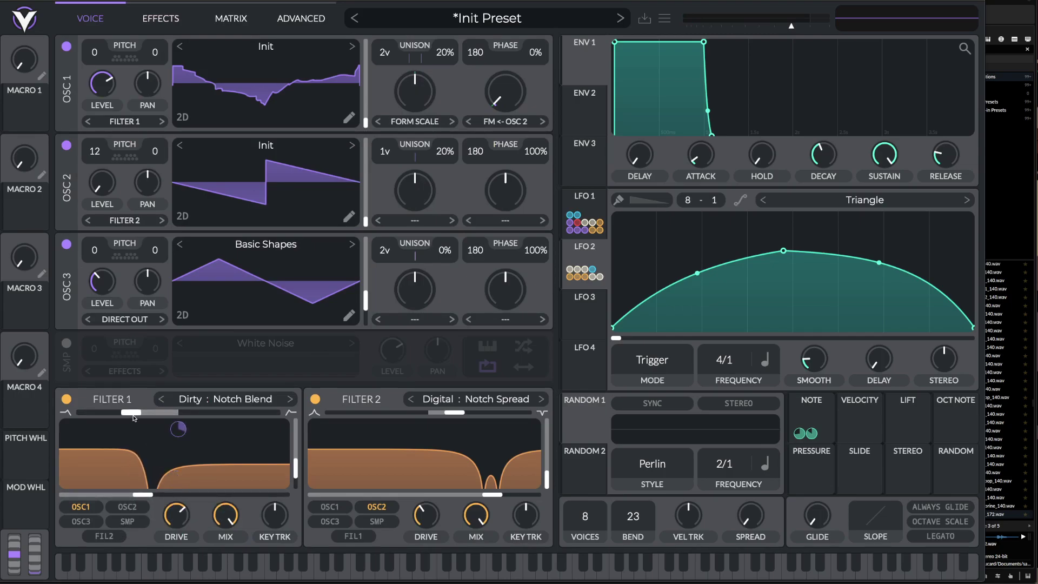
{"action": "left_click_drag", "start_coordinate": [152, 417], "coordinate": [126, 415]}
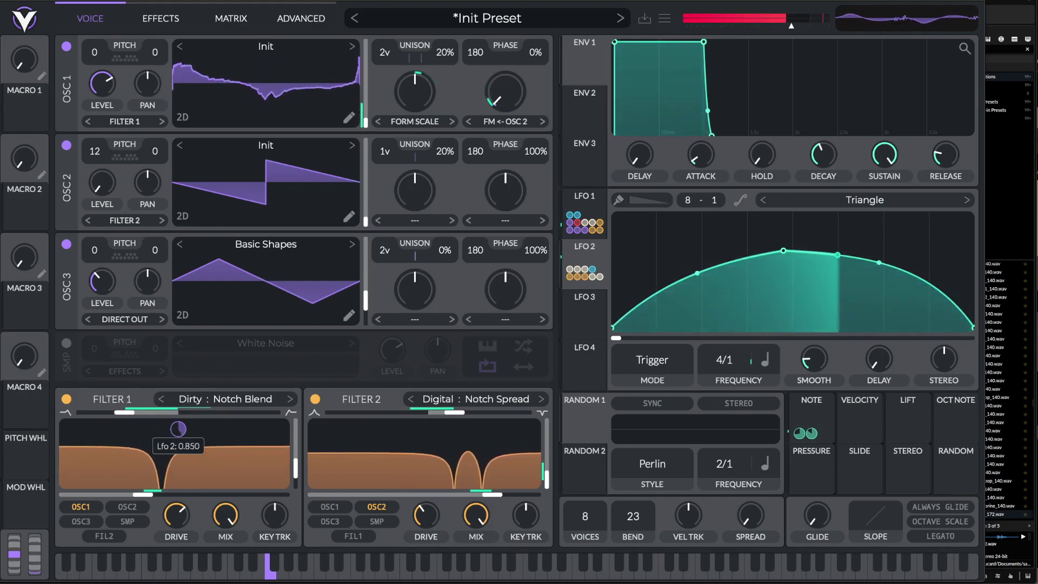
{"action": "left_click_drag", "start_coordinate": [126, 415], "coordinate": [111, 415]}
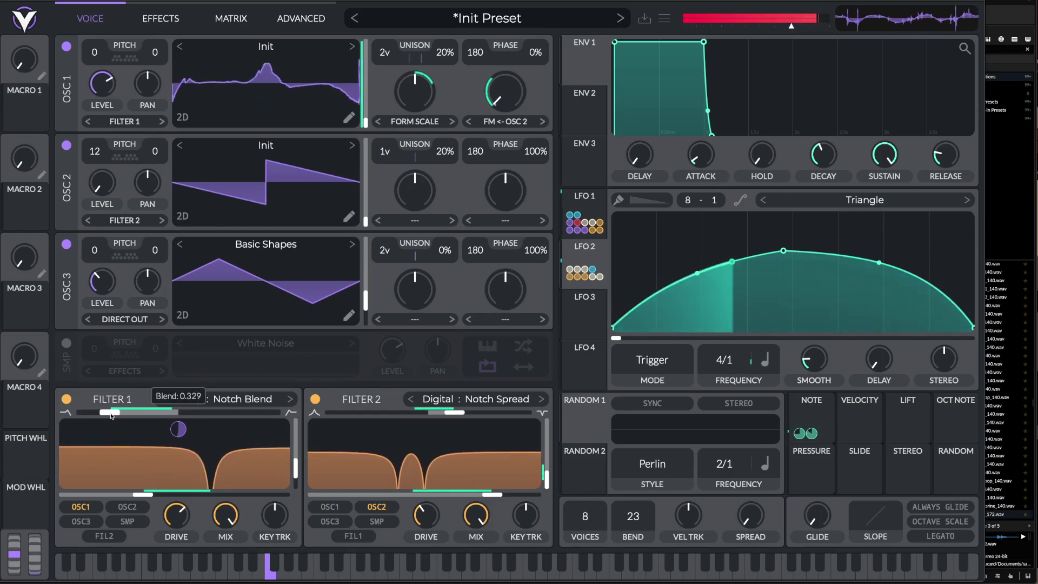
{"action": "mouse_move", "coordinate": [431, 414]}
{"action": "left_click_drag", "start_coordinate": [428, 429], "coordinate": [424, 494]}
{"action": "mouse_move", "coordinate": [425, 494]}
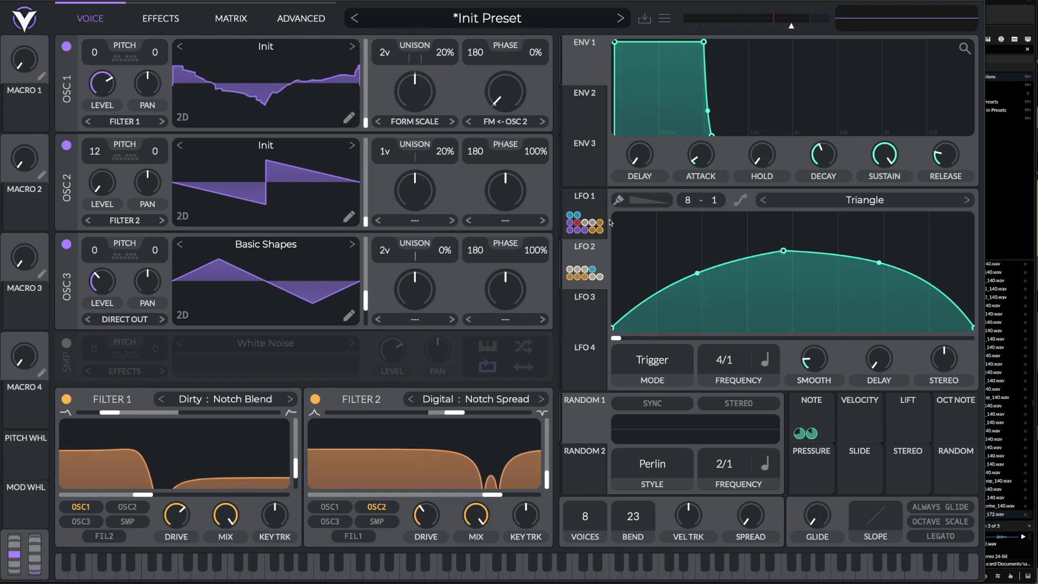
{"action": "left_click", "coordinate": [590, 212]}
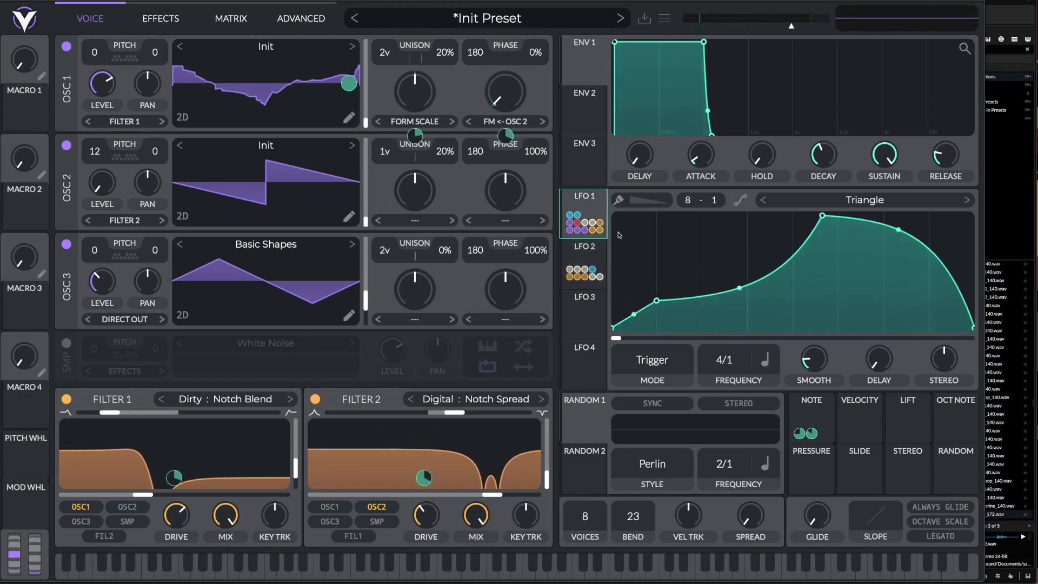
{"action": "left_click", "coordinate": [585, 250]}
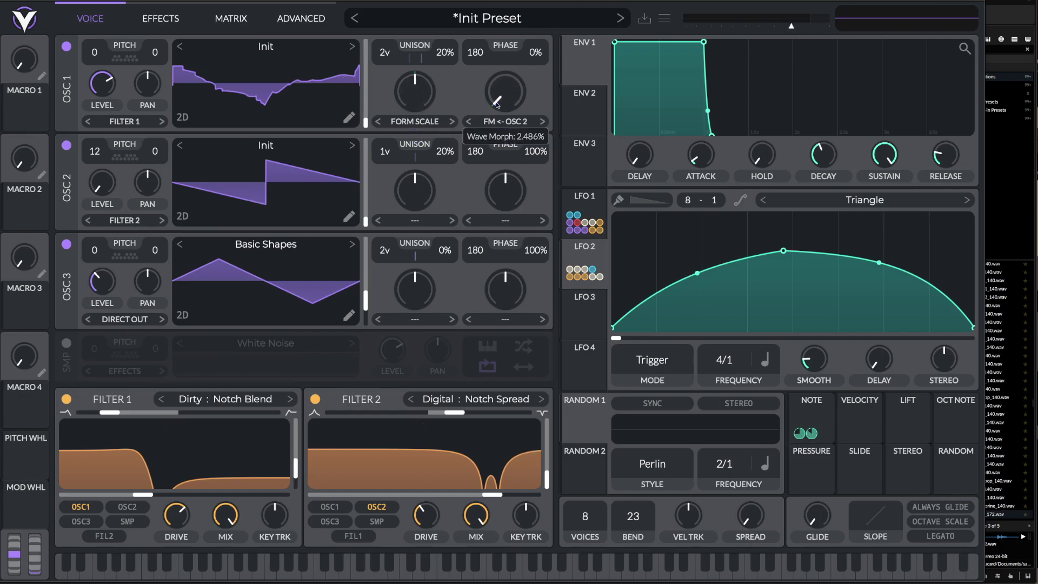
{"action": "left_click", "coordinate": [496, 121]}
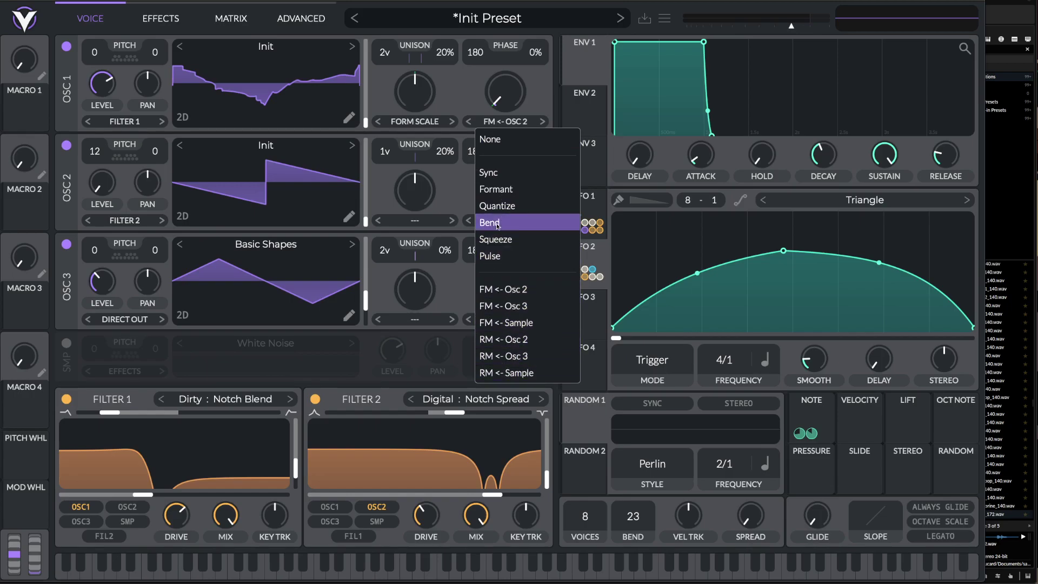
{"action": "left_click", "coordinate": [456, 96]}
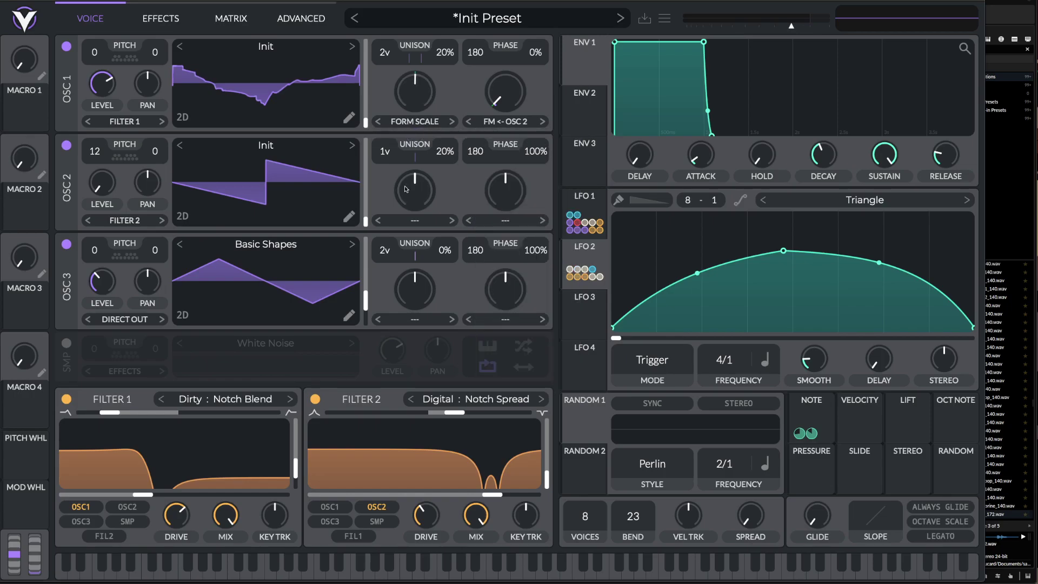
Set oscillator 2's wave morph to Formant and modulate both its amount and its formant phase with LFO 1
{"action": "left_click", "coordinate": [505, 220]}
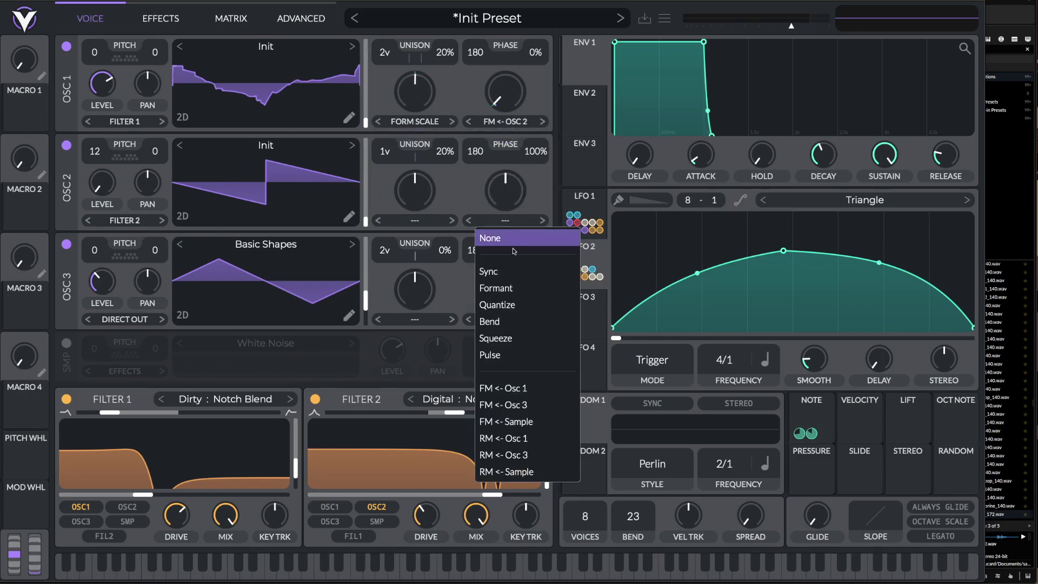
{"action": "left_click", "coordinate": [504, 288]}
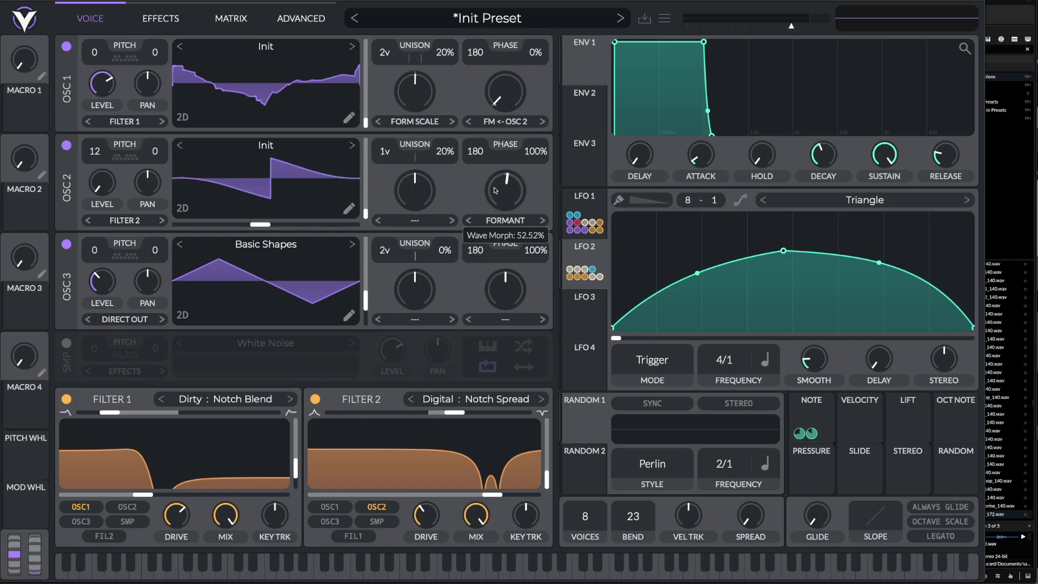
{"action": "left_click_drag", "start_coordinate": [581, 201], "coordinate": [505, 227]}
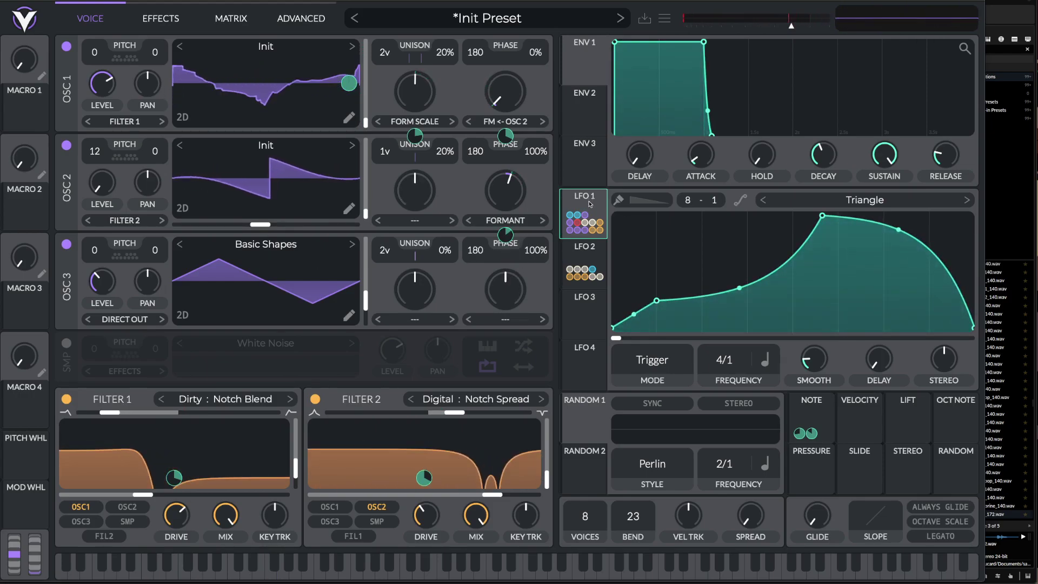
{"action": "left_click_drag", "start_coordinate": [589, 202], "coordinate": [266, 213]}
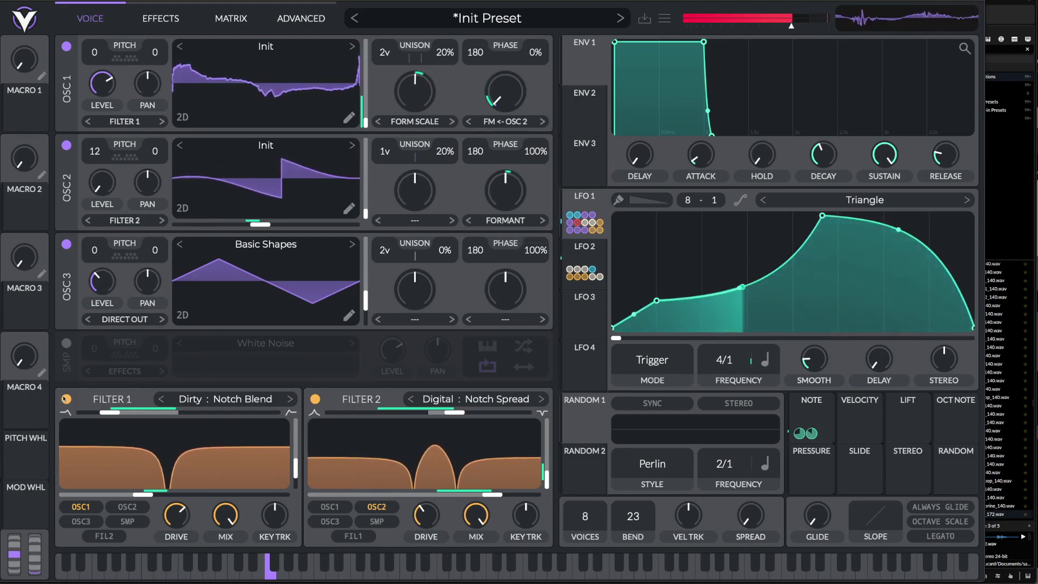
{"action": "left_click_drag", "start_coordinate": [14, 554], "coordinate": [28, 570]}
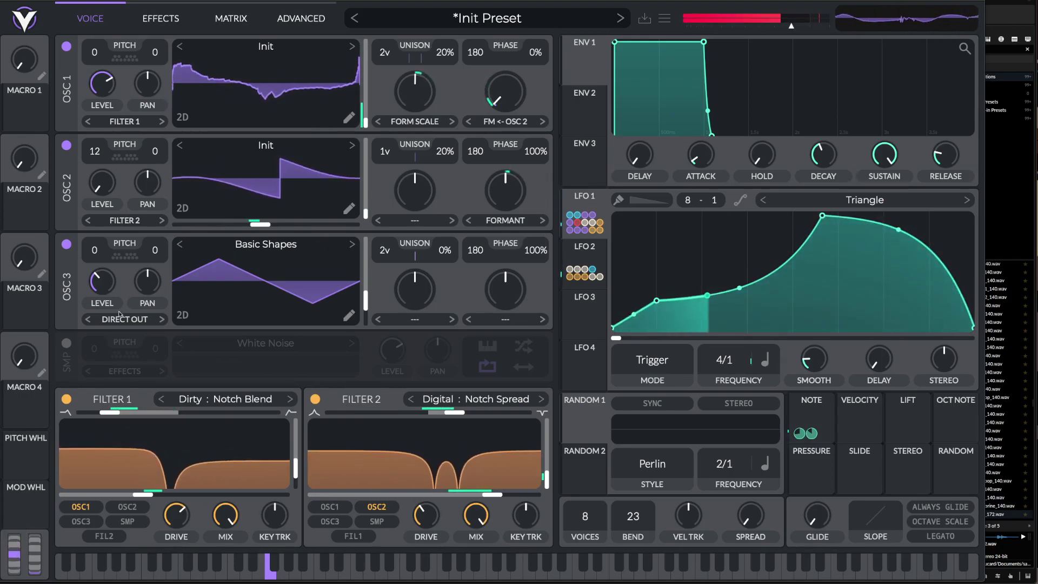
Lower the distortion's post-filter cutoff and raise its resonance slightly
{"action": "left_click", "coordinate": [163, 21]}
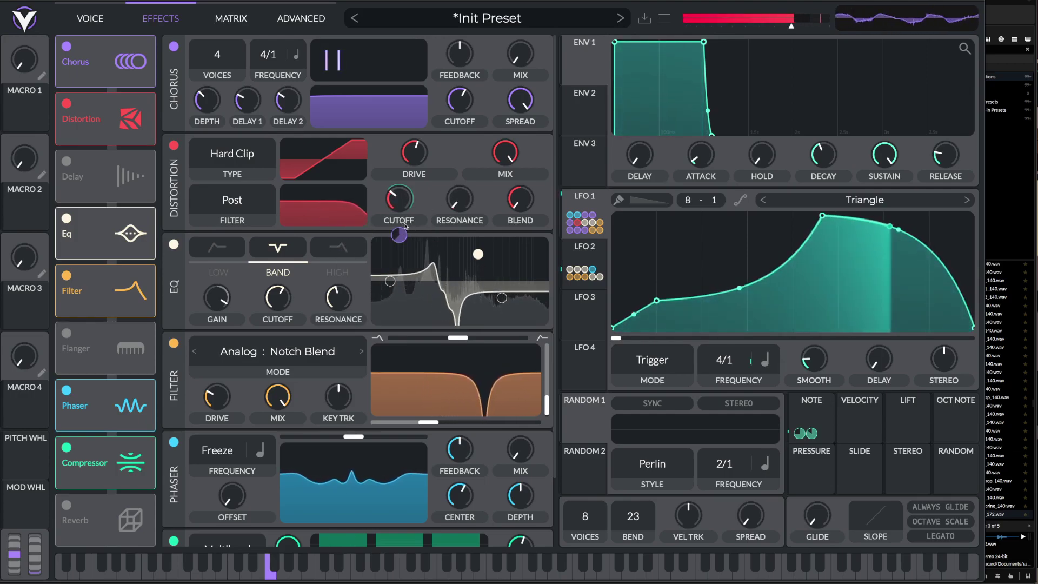
{"action": "mouse_move", "coordinate": [461, 196]}
{"action": "left_mouse_down"}
{"action": "mouse_move", "coordinate": [459, 173]}
{"action": "mouse_move", "coordinate": [461, 187]}
{"action": "left_mouse_up"}
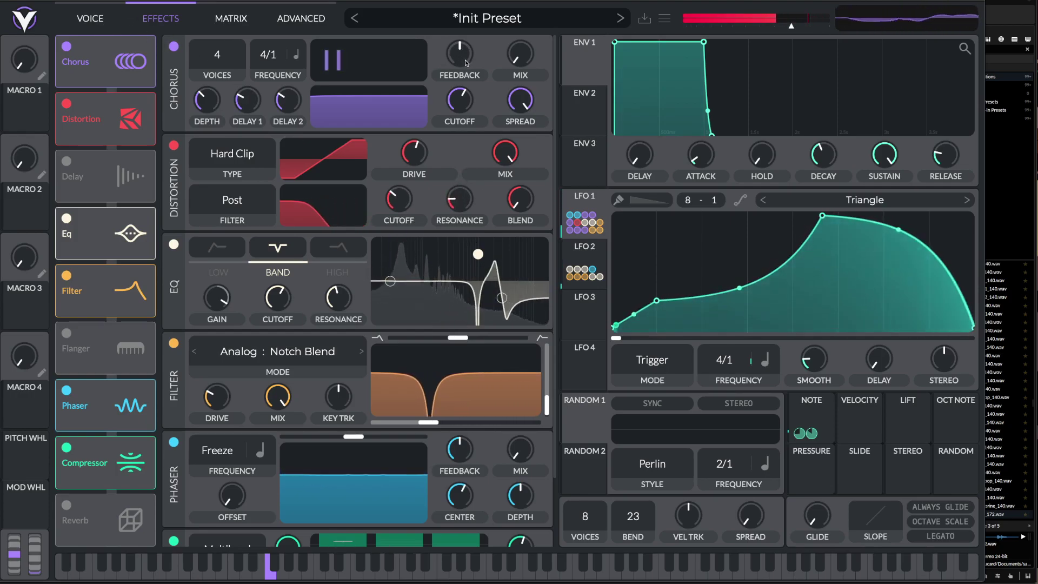
Raise the chorus depth to maximum, lower delay 1, raise delay 2 and set the feedback to 40%
{"action": "left_click_drag", "start_coordinate": [203, 104], "coordinate": [204, 31]}
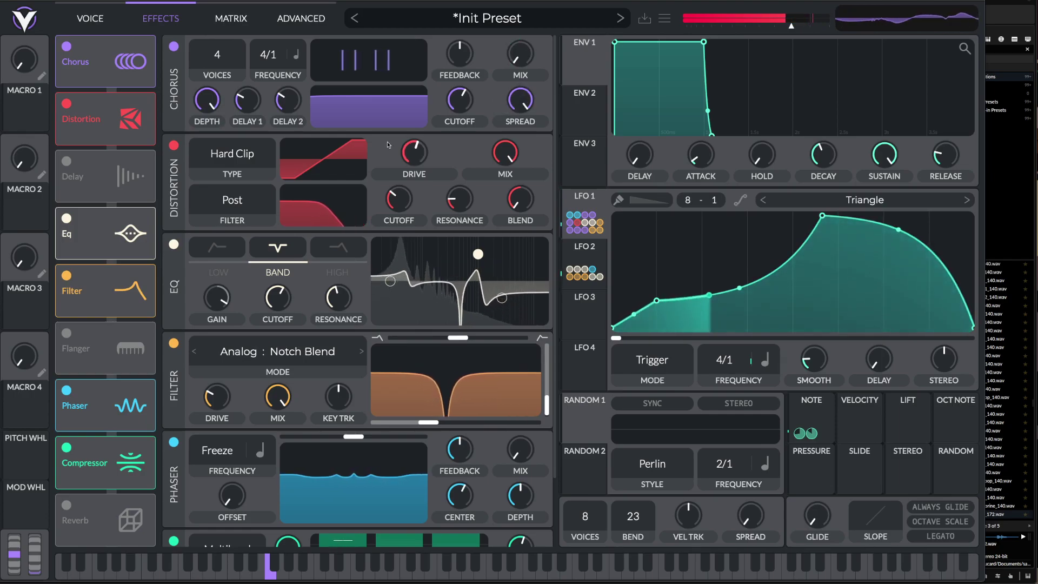
{"action": "left_click_drag", "start_coordinate": [243, 108], "coordinate": [283, 100]}
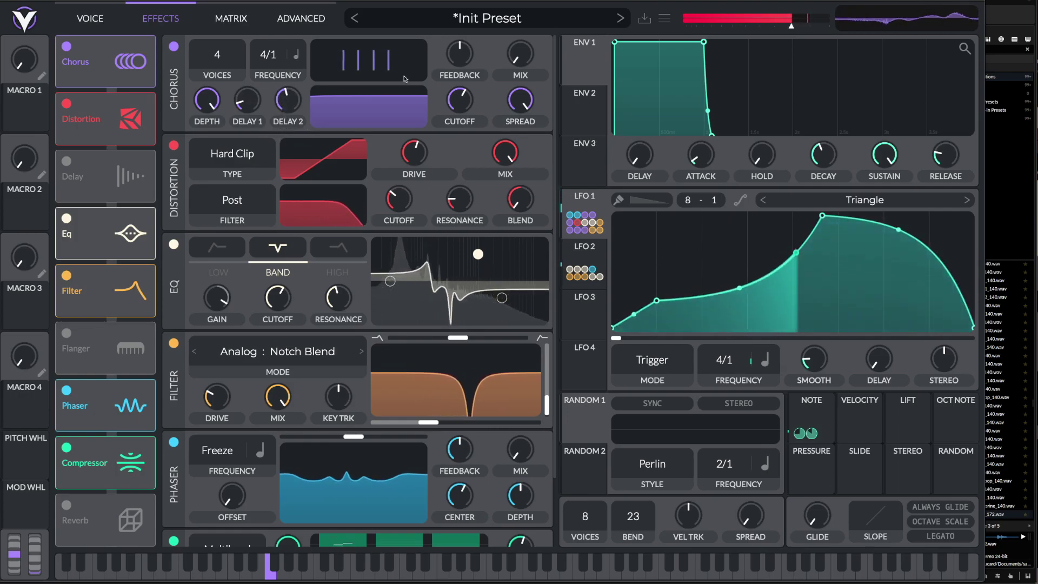
{"action": "left_click_drag", "start_coordinate": [455, 60], "coordinate": [460, 52]}
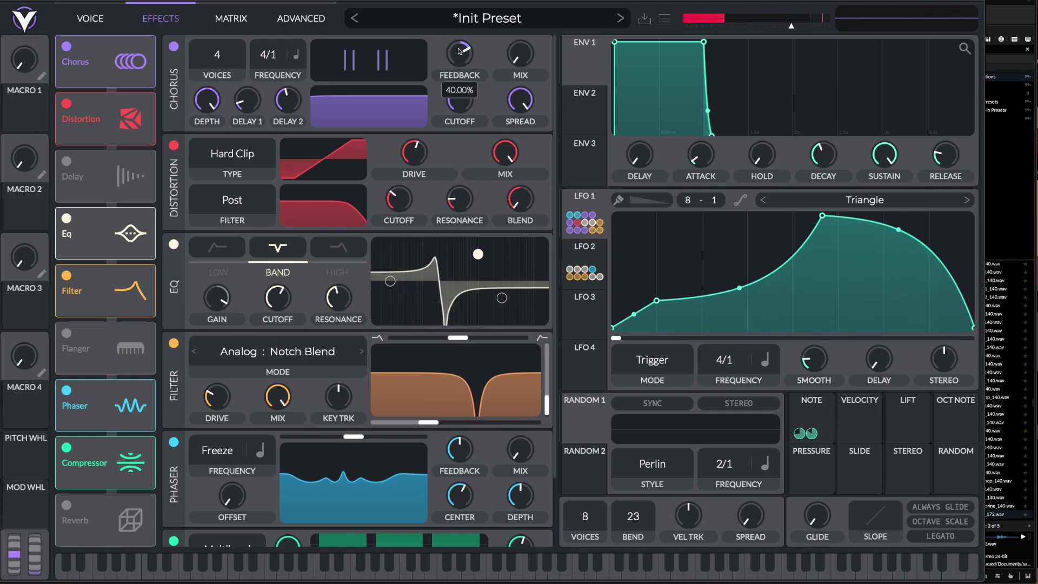
Set oscillator 2's spectral morph to Vocode and modulate its amount with LFO 1
{"action": "left_click", "coordinate": [88, 19]}
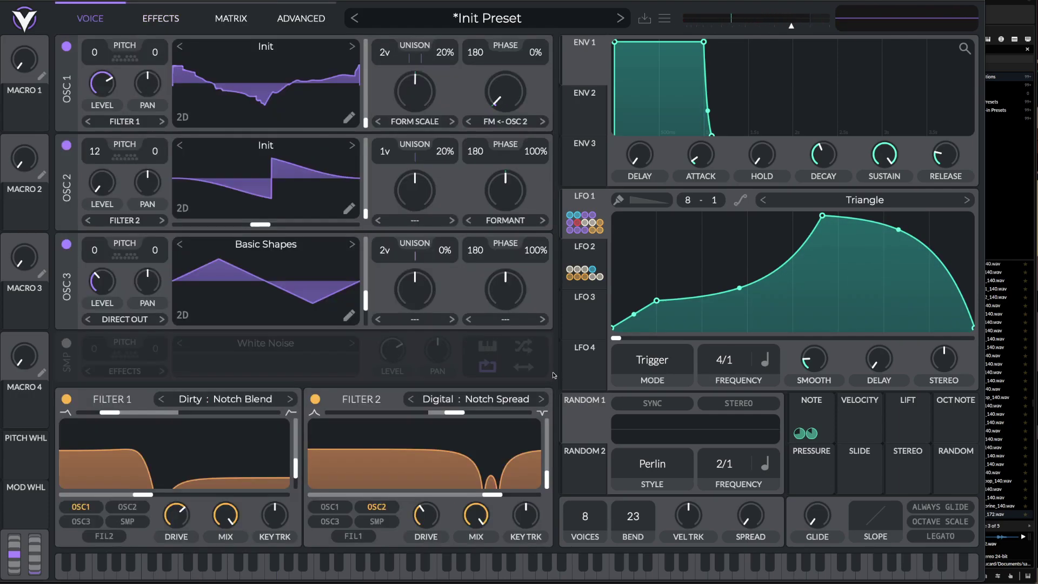
{"action": "left_click", "coordinate": [414, 220]}
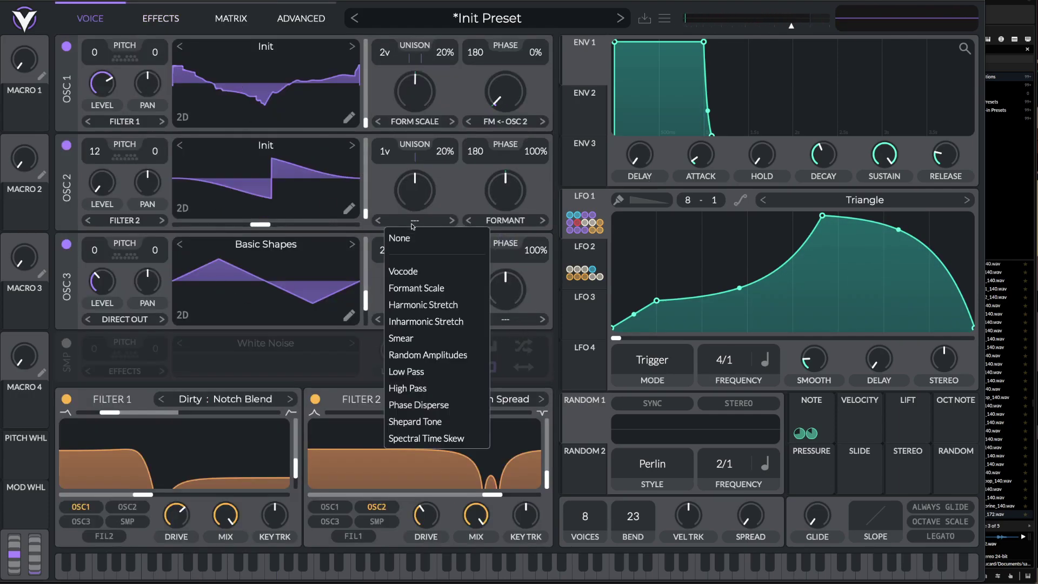
{"action": "left_click", "coordinate": [416, 271]}
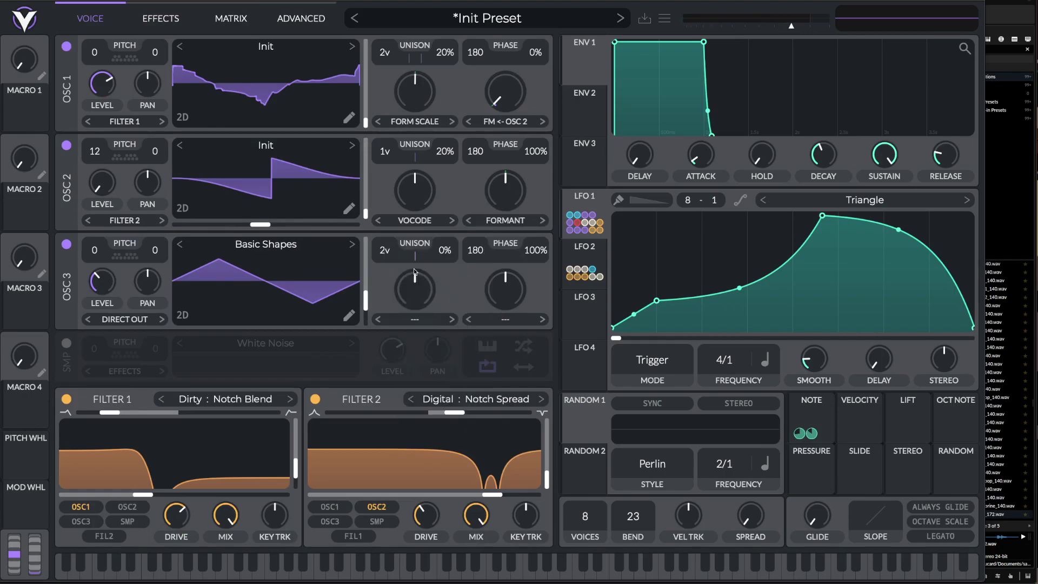
{"action": "left_click_drag", "start_coordinate": [410, 217], "coordinate": [407, 189]}
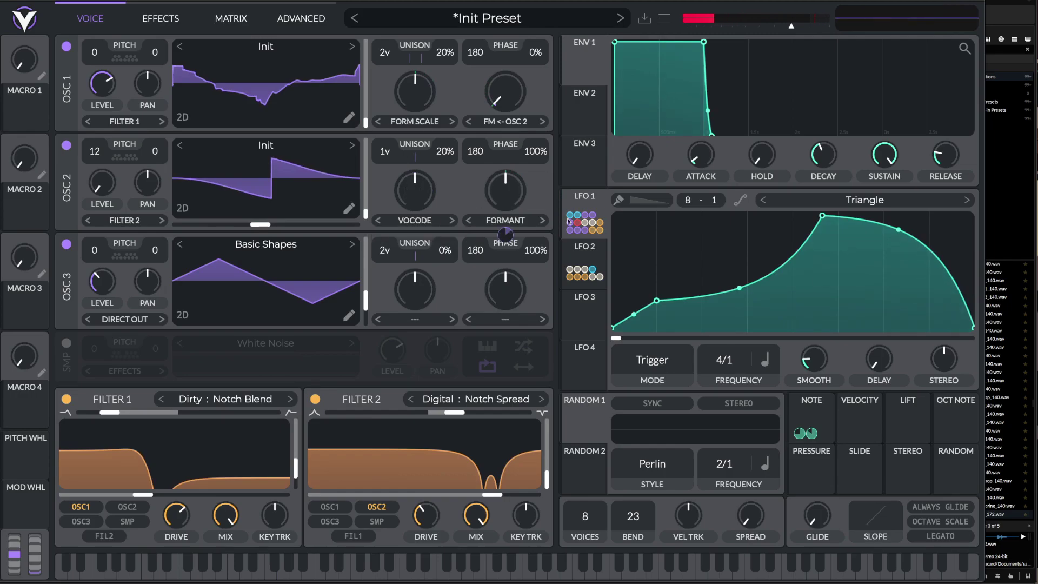
{"action": "left_click_drag", "start_coordinate": [597, 195], "coordinate": [415, 257]}
{"action": "mouse_move", "coordinate": [506, 136]}
{"action": "left_mouse_down"}
{"action": "mouse_move", "coordinate": [506, 152]}
{"action": "mouse_move", "coordinate": [503, 134]}
{"action": "left_mouse_up"}
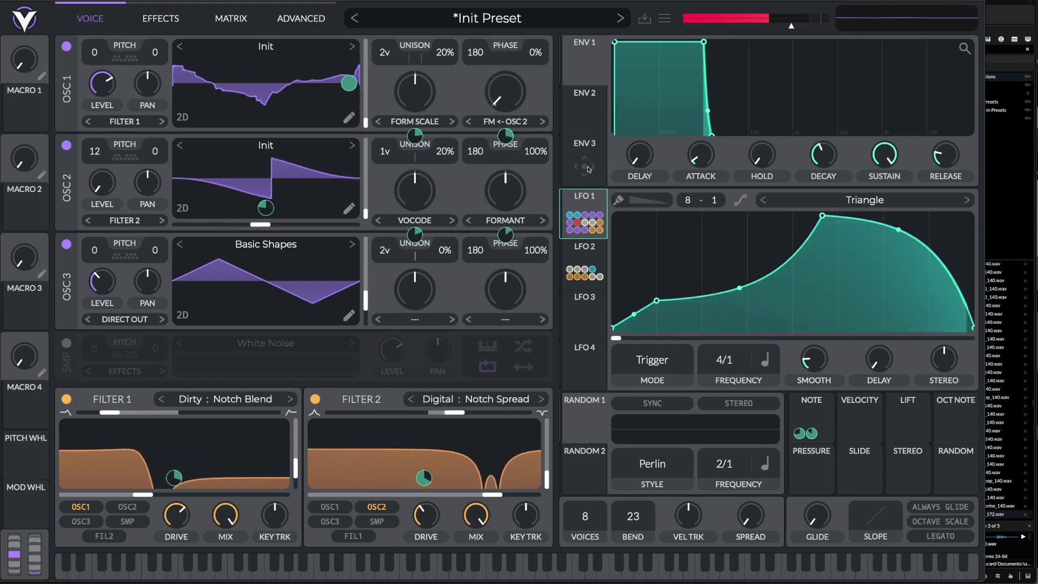
{"action": "left_click", "coordinate": [664, 18]}
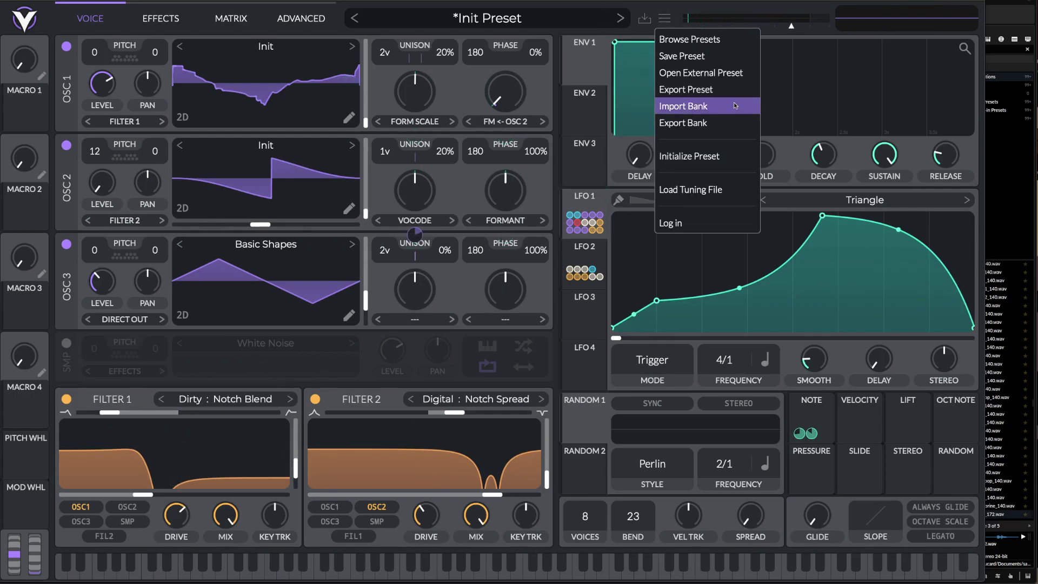
{"action": "left_click", "coordinate": [919, 155]}
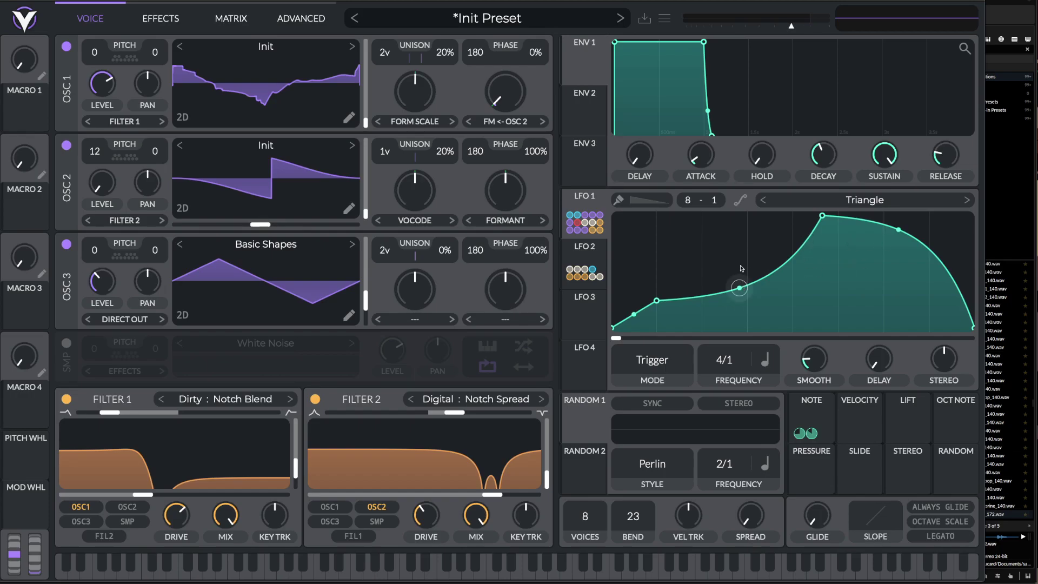
Reshape LFO 1 with a low dip at mid-cycle and a late peak, bulging the rise and hollowing the final fall
{"action": "left_click_drag", "start_coordinate": [822, 215], "coordinate": [793, 313]}
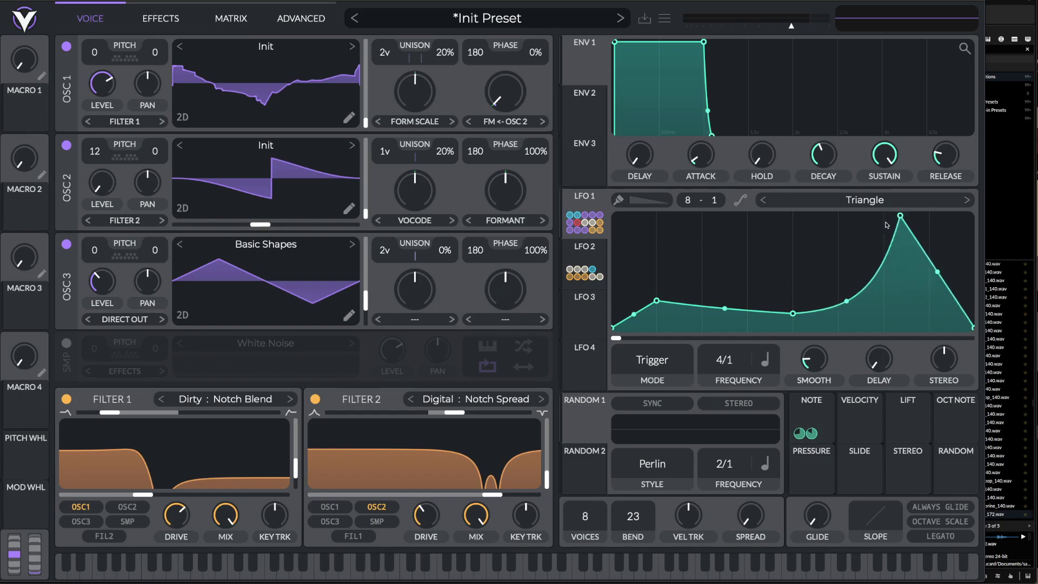
{"action": "left_click_drag", "start_coordinate": [847, 300], "coordinate": [843, 224]}
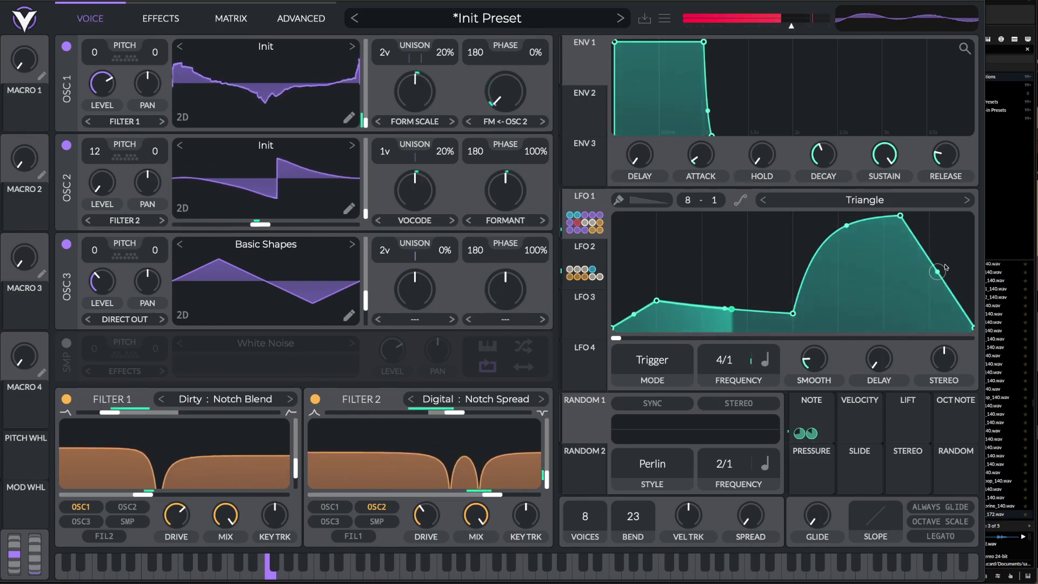
{"action": "left_click_drag", "start_coordinate": [937, 272], "coordinate": [938, 319]}
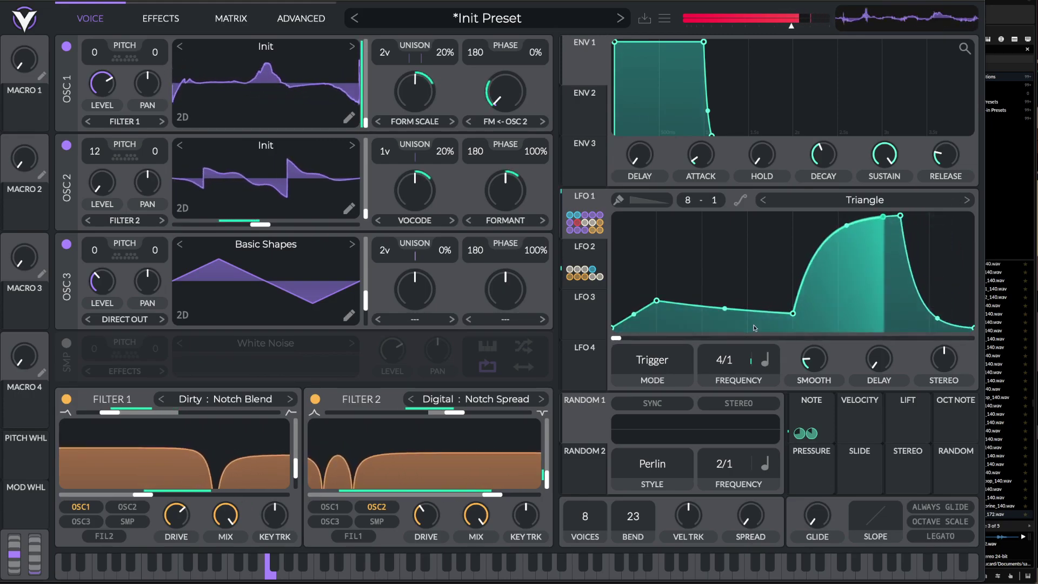
{"action": "left_click_drag", "start_coordinate": [725, 308], "coordinate": [723, 295]}
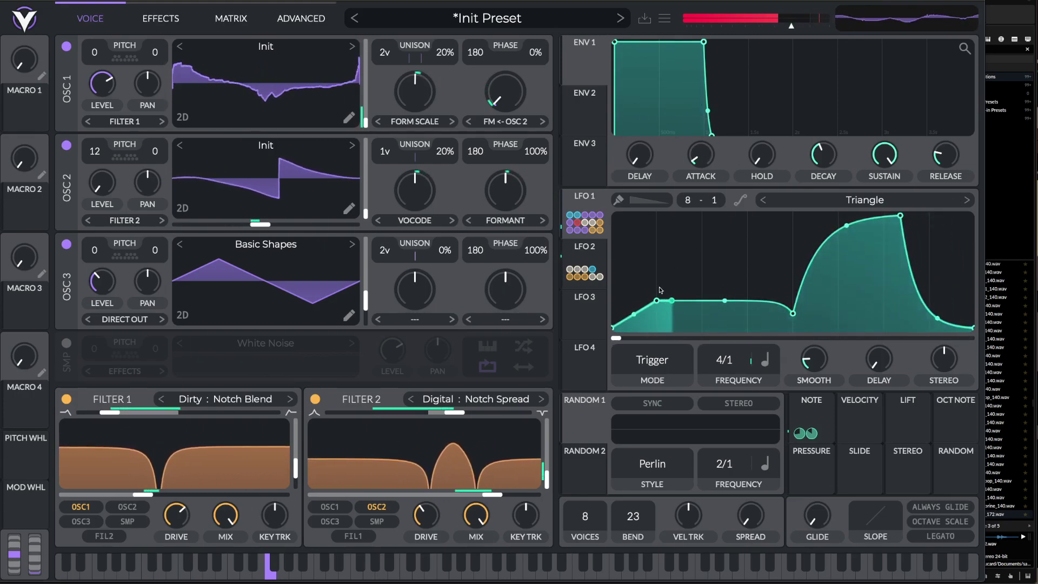
Raise LFO 1's first peak to maximum, straighten its descent to the dip and bend the second rise inward
{"action": "left_click_drag", "start_coordinate": [657, 300], "coordinate": [657, 242]}
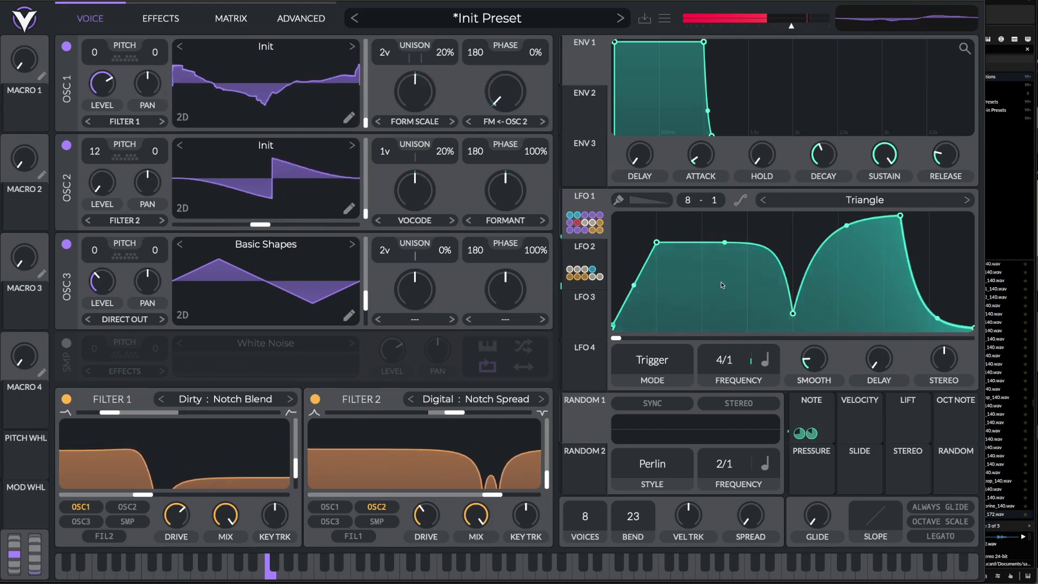
{"action": "left_click_drag", "start_coordinate": [724, 243], "coordinate": [724, 308]}
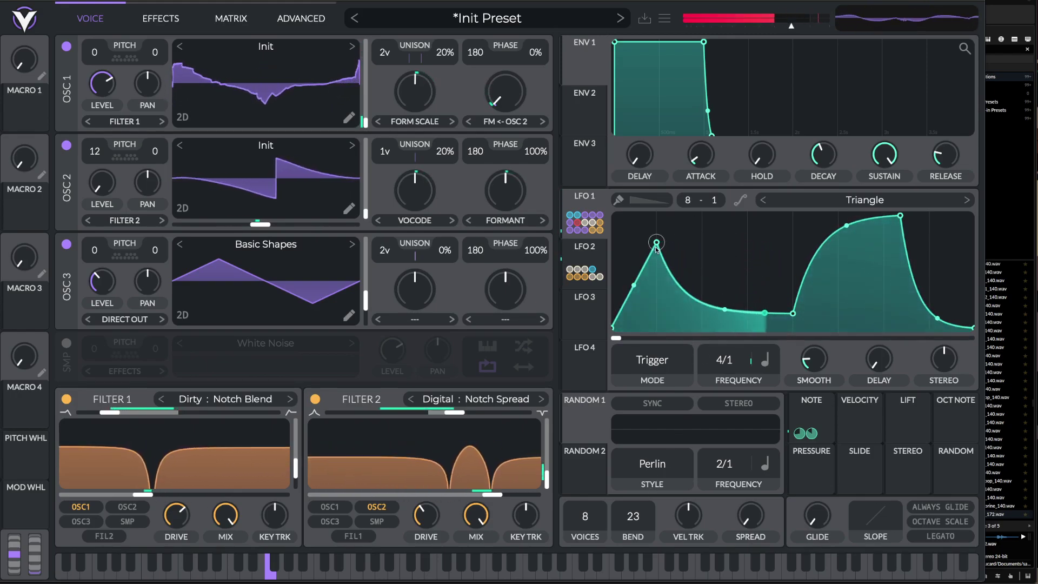
{"action": "left_click_drag", "start_coordinate": [656, 245], "coordinate": [656, 217]}
{"action": "left_click_drag", "start_coordinate": [724, 309], "coordinate": [727, 267]}
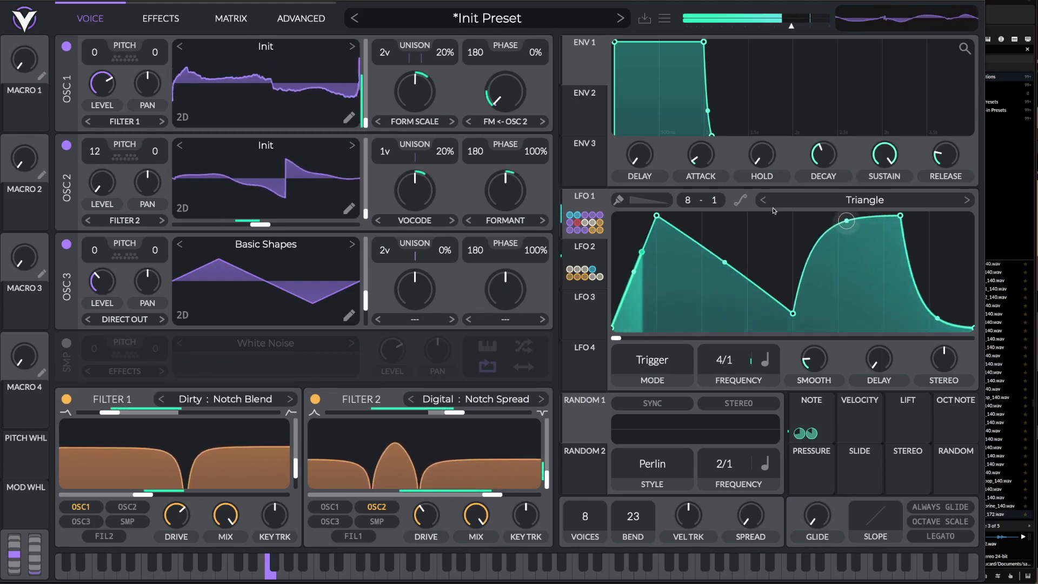
{"action": "double_click", "coordinate": [938, 319]}
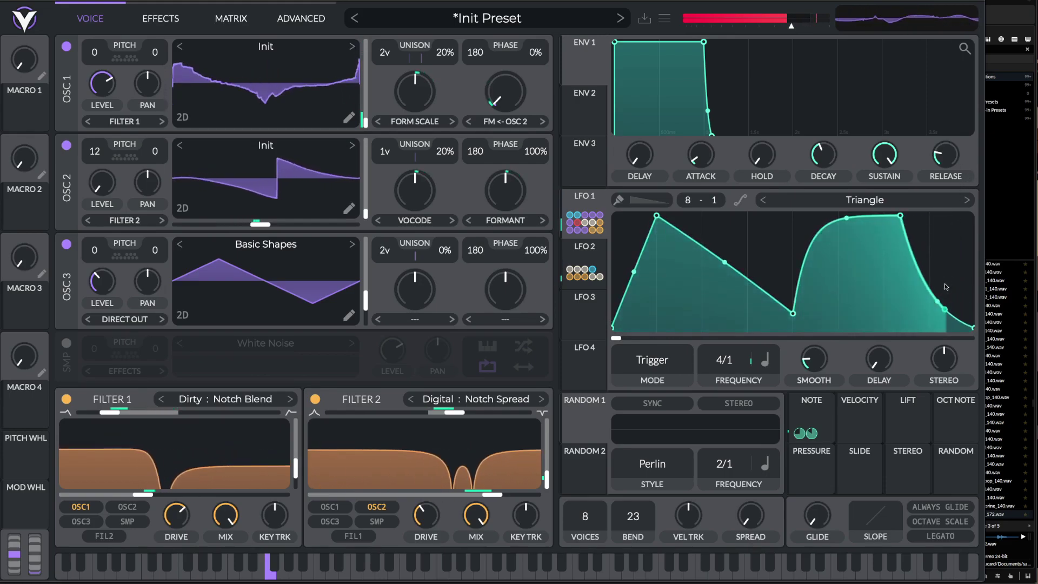
{"action": "left_click_drag", "start_coordinate": [846, 217], "coordinate": [845, 339]}
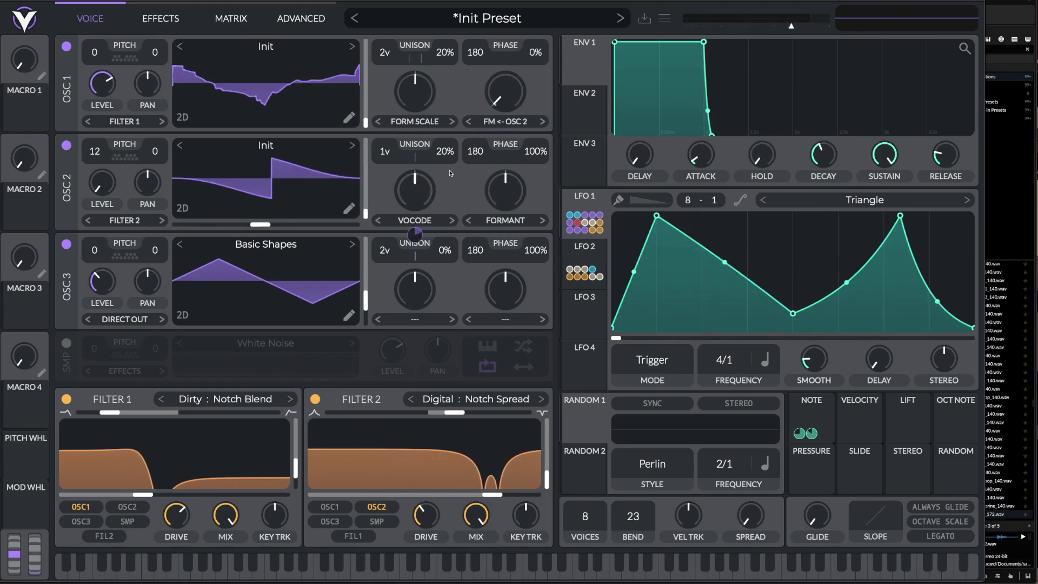
Review the effects chain and the modulation matrix assignments
{"action": "left_click", "coordinate": [150, 20]}
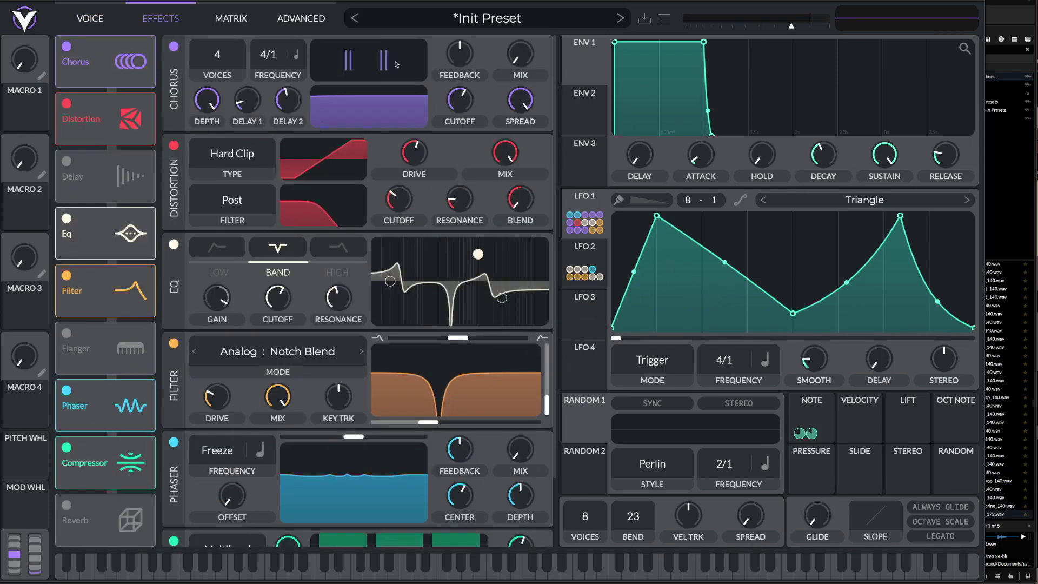
{"action": "left_click", "coordinate": [232, 20]}
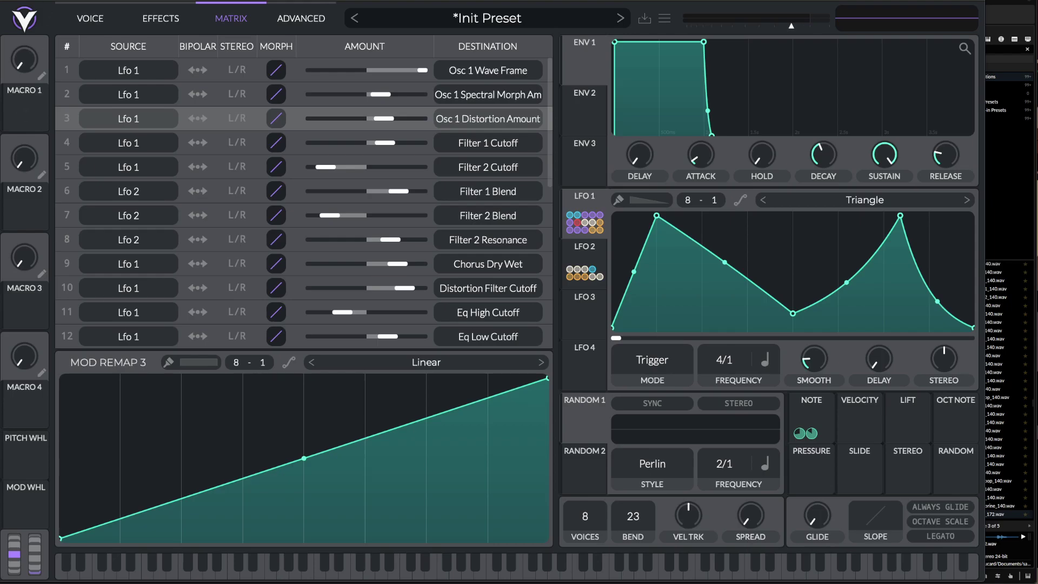
{"action": "left_click", "coordinate": [2, 1]}
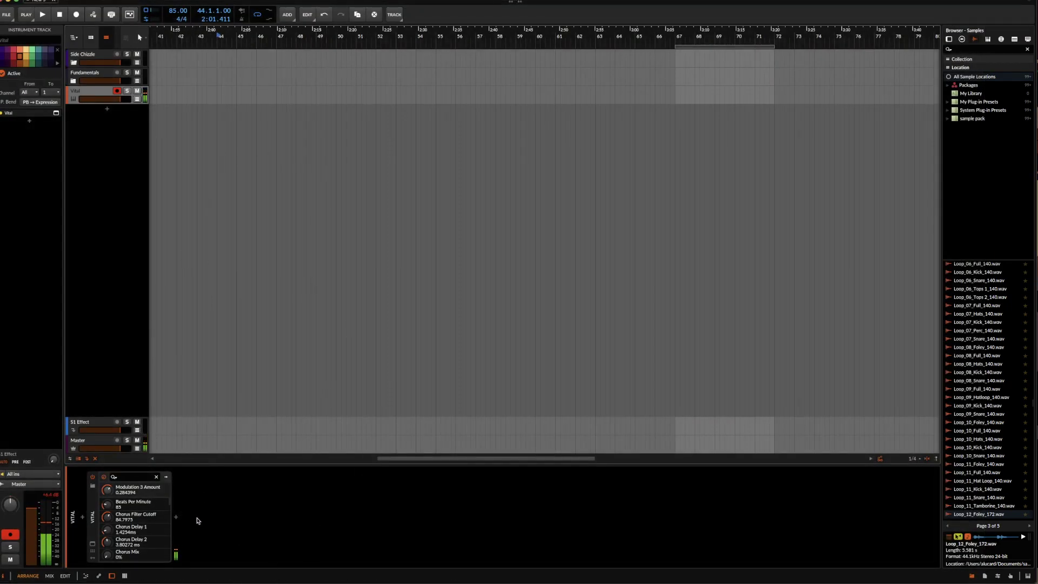
{"action": "left_click", "coordinate": [175, 517]}
{"action": "type", "text": "PHASE"}
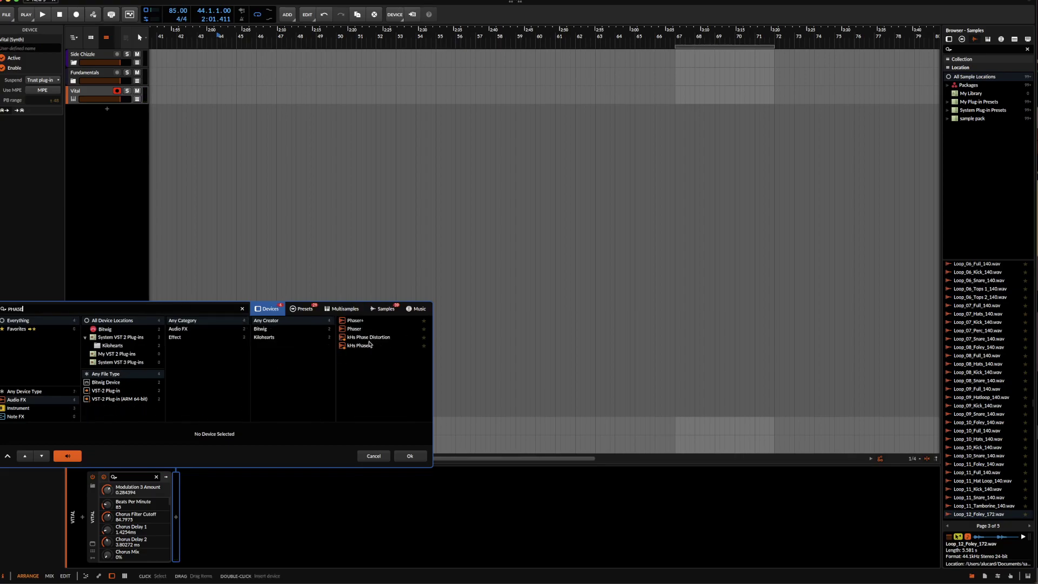
{"action": "key", "text": "BackSpace"}
{"action": "key", "text": "BackSpace"}
{"action": "key", "text": "BackSpace"}
{"action": "key", "text": "BackSpace"}
{"action": "key", "text": "BackSpace"}
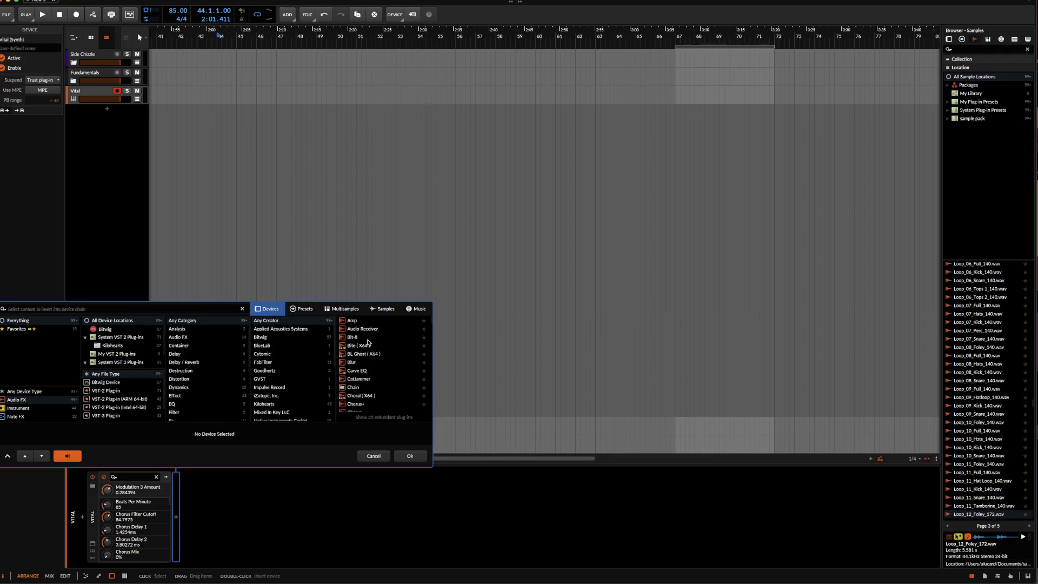
Search the devices for "MUL" and insert the Kilohearts Multipass effect after Vital
{"action": "type", "text": "MUL"}
{"action": "left_click", "coordinate": [362, 336]}
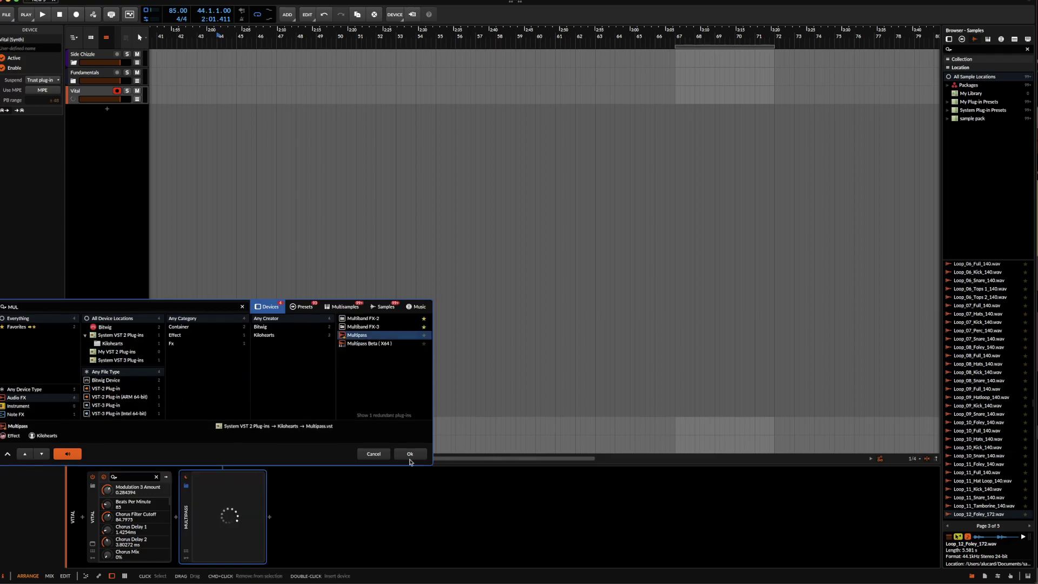
{"action": "left_click", "coordinate": [410, 453]}
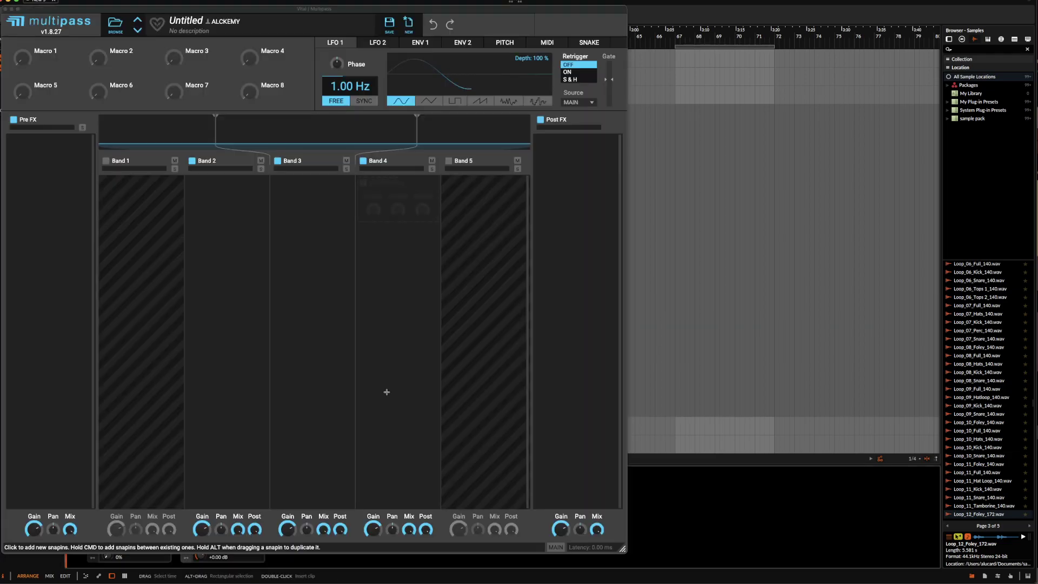
Load the AKUMU FILTER preset from the ÆTURNUM 3 MULTIPASS user folder in Multipass
{"action": "left_click", "coordinate": [115, 24]}
{"action": "left_click", "coordinate": [24, 71]}
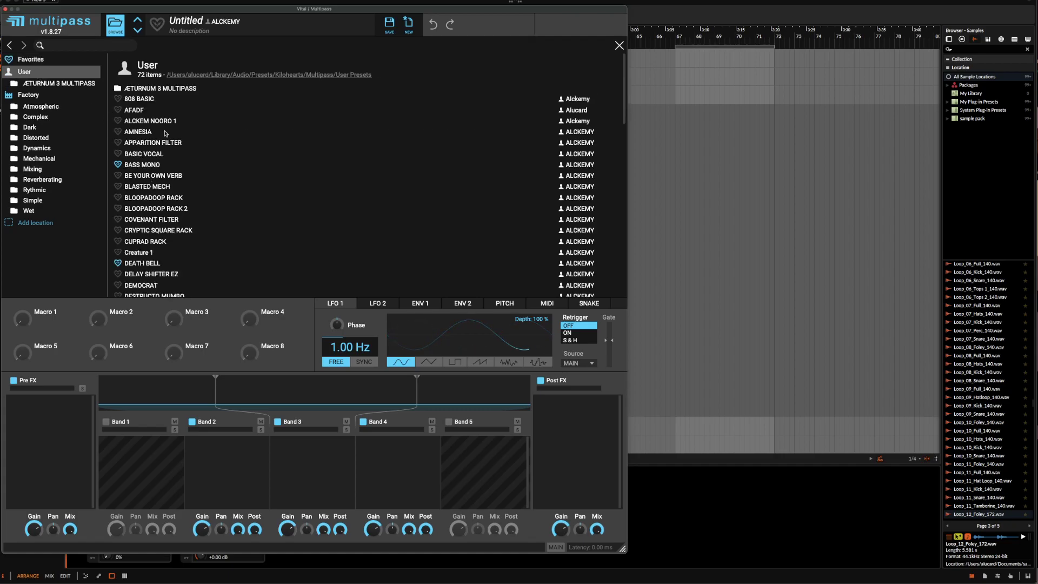
{"action": "left_click", "coordinate": [167, 88]}
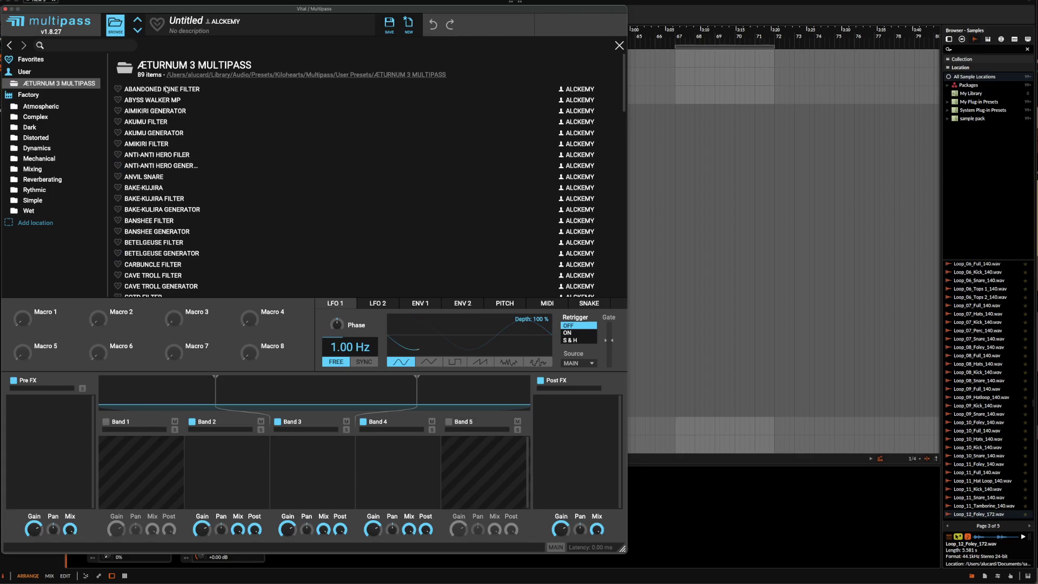
{"action": "double_click", "coordinate": [157, 122]}
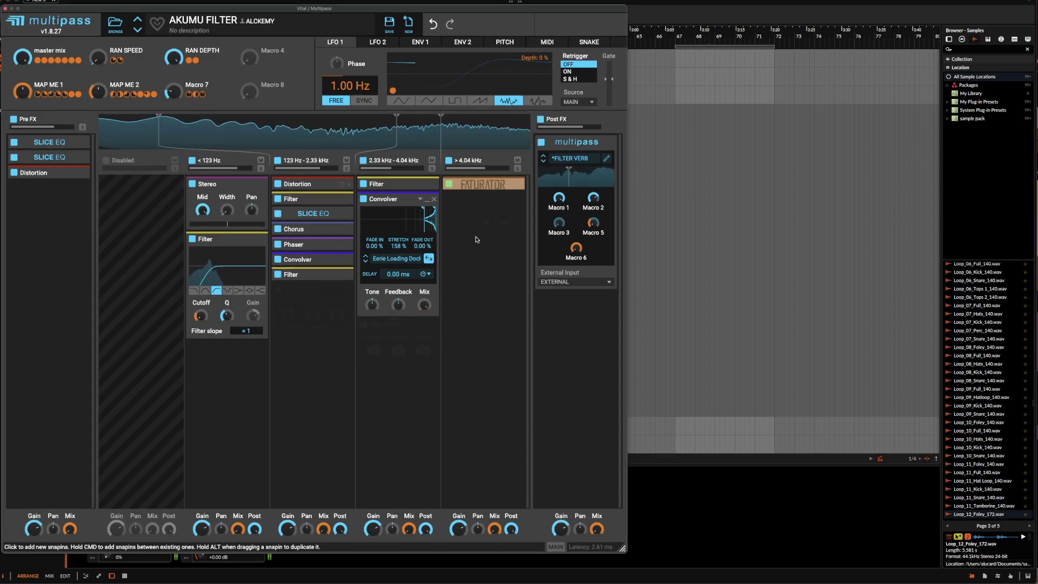
Add a Limiter to the end of Multipass's Post FX chain and close the Multipass window
{"action": "left_click", "coordinate": [576, 309]}
{"action": "left_click", "coordinate": [540, 419]}
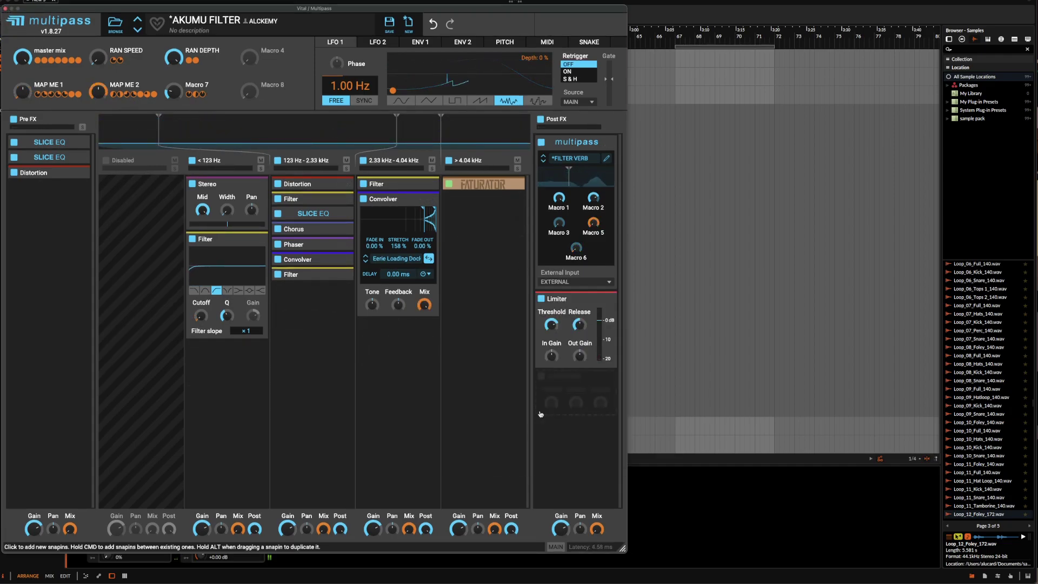
{"action": "left_click", "coordinate": [5, 8]}
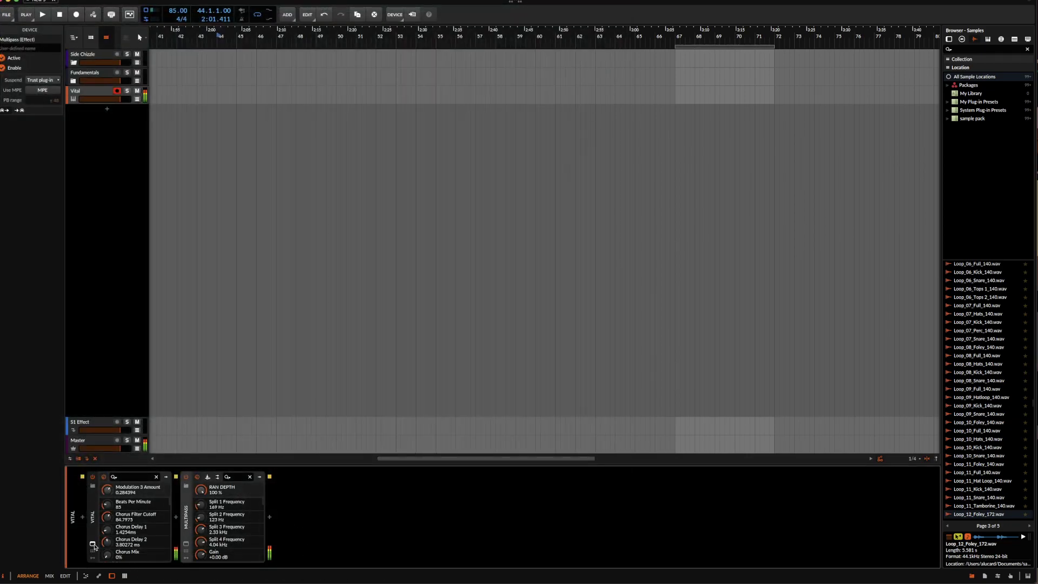
Reopen Vital, nudge its pitch wheel to audition the patch through Multipass, and close the synth window
{"action": "left_click", "coordinate": [92, 544]}
{"action": "mouse_move", "coordinate": [6, 566]}
{"action": "left_mouse_down"}
{"action": "mouse_move", "coordinate": [25, 583]}
{"action": "mouse_move", "coordinate": [7, 564]}
{"action": "left_mouse_up"}
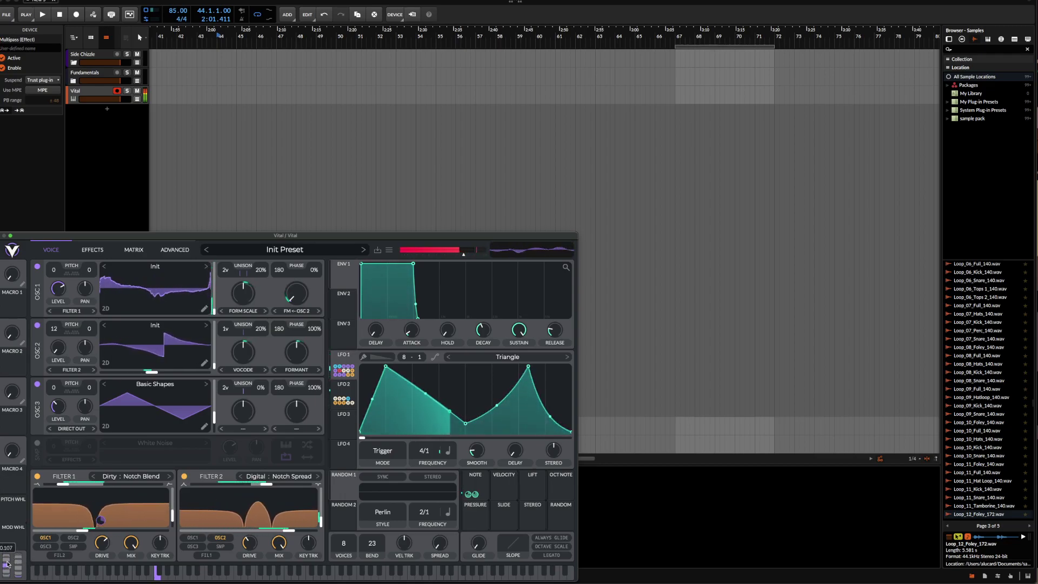
{"action": "left_click", "coordinate": [1, 236]}
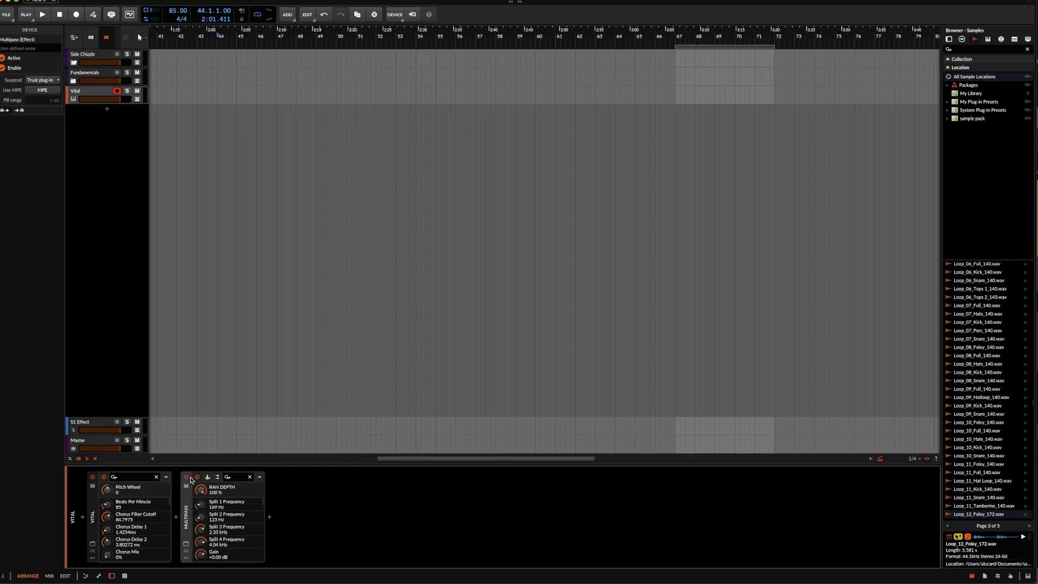
Reopen Vital, move its window clear of the device chain and review the effects from chorus to compressor
{"action": "left_click", "coordinate": [93, 544]}
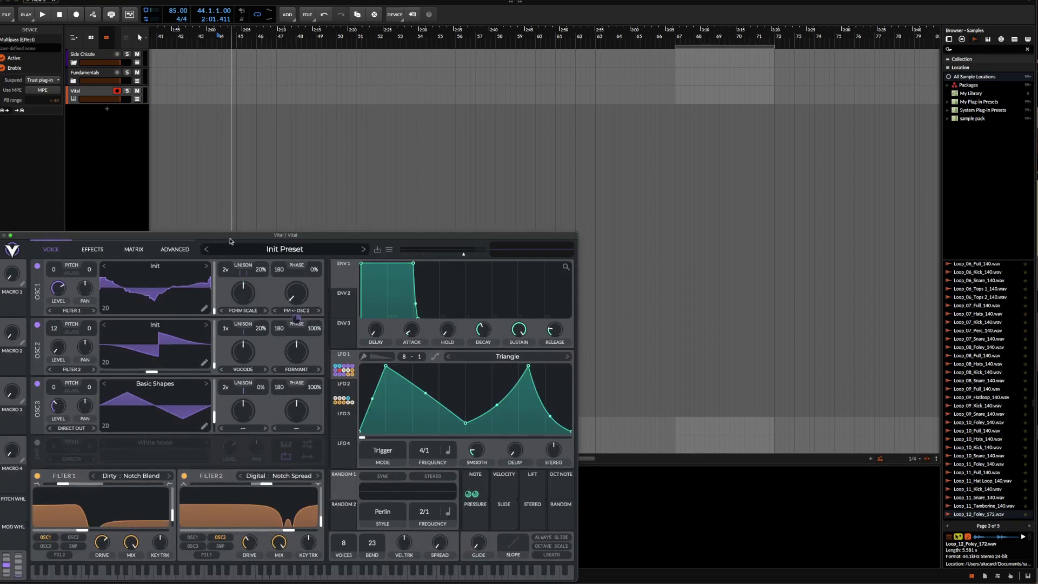
{"action": "left_click_drag", "start_coordinate": [236, 235], "coordinate": [270, 125]}
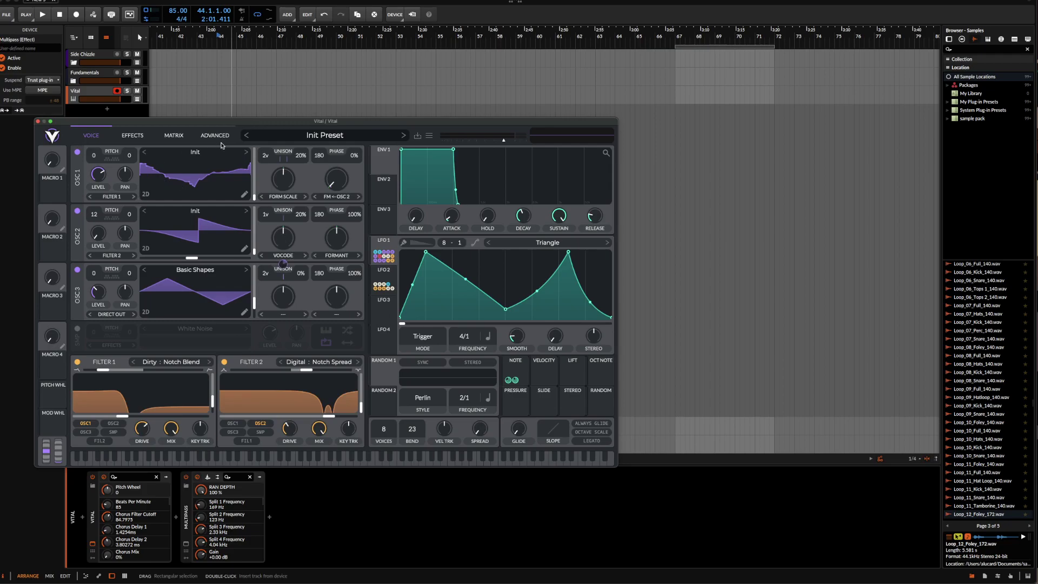
{"action": "left_click", "coordinate": [133, 136]}
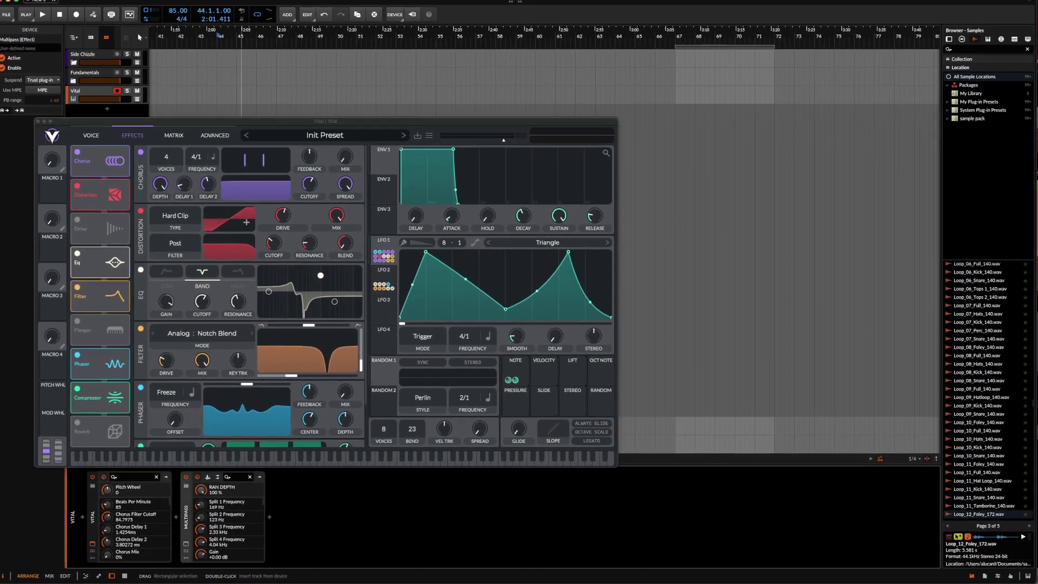
{"action": "scroll", "coordinate": [293, 371], "scroll_direction": "down", "scroll_amount": 3}
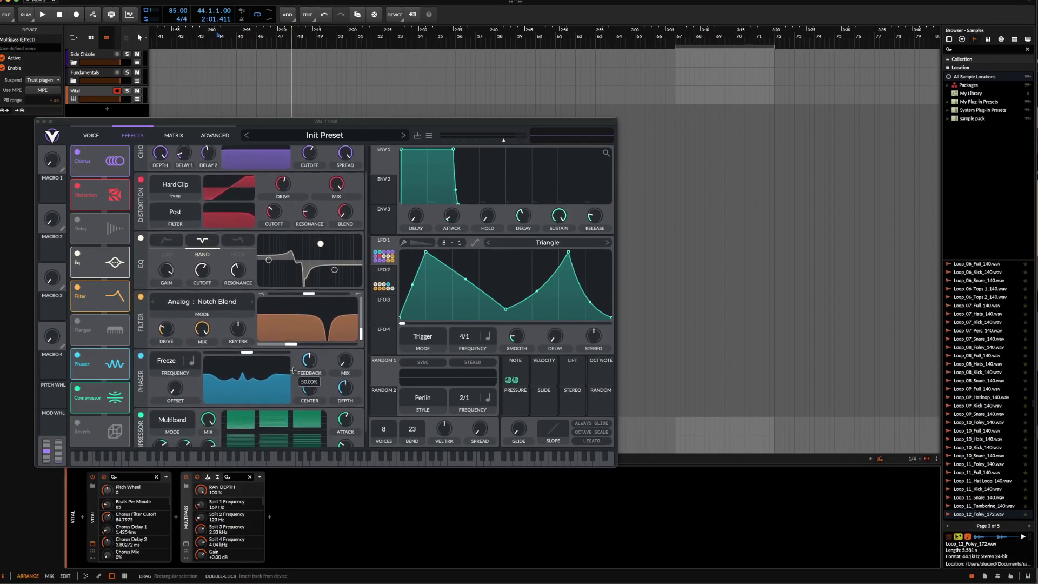